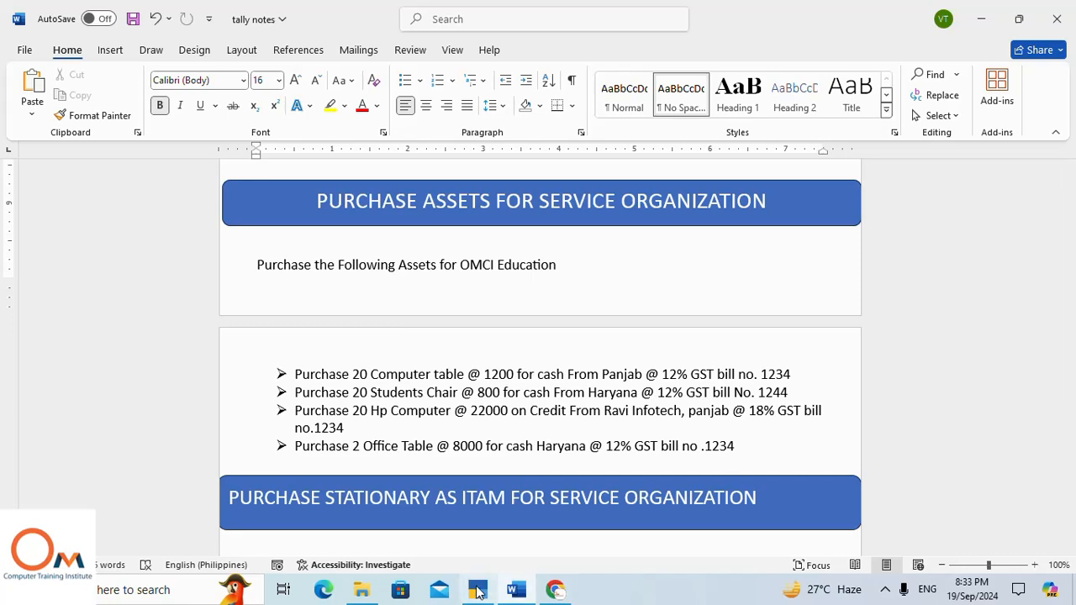
- Switch to TallyPrime, leave the balance sheet and open master creation for company Omci1
click(478, 589)
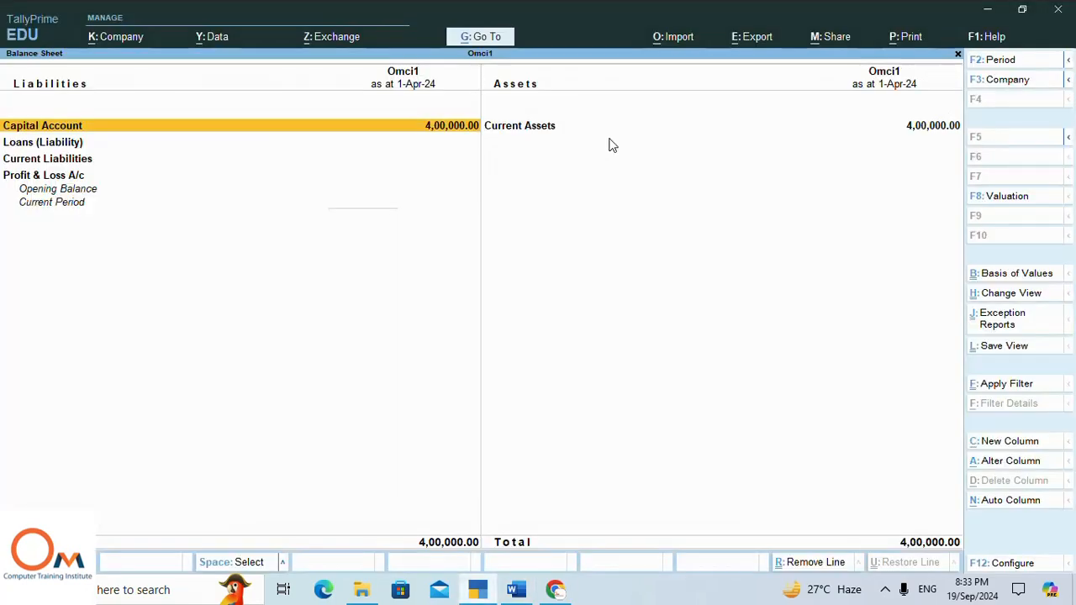
key(Escape)
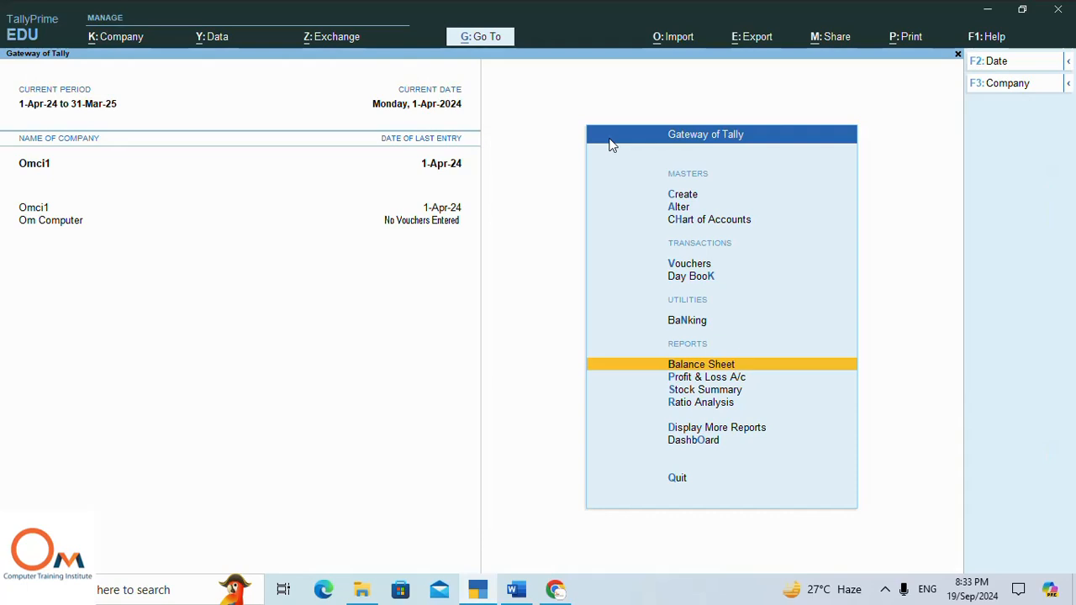
key(Up)
key(Up)
key(Up)
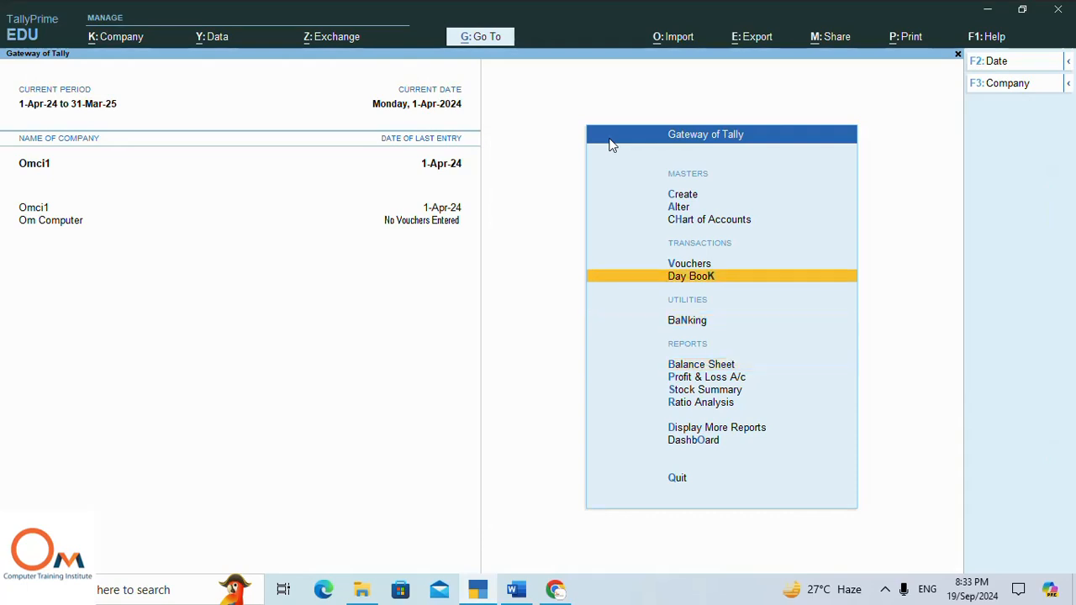
key(Up)
key(Up)
key(Up)
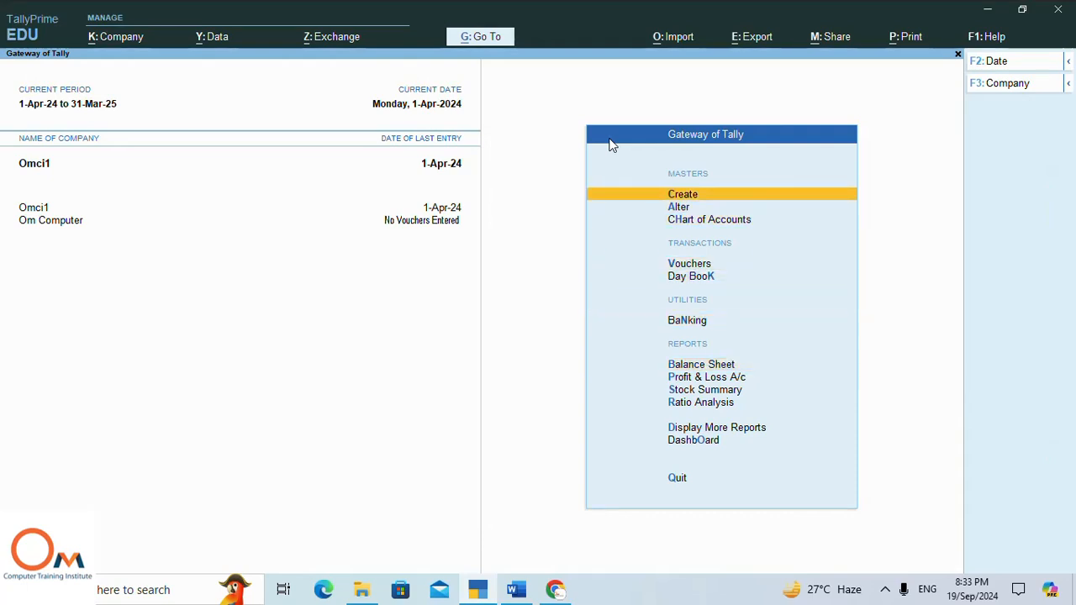
key(Return)
- Start a new simple unit of measure and set its symbol to "non"
key(Down)
key(Down)
key(Down)
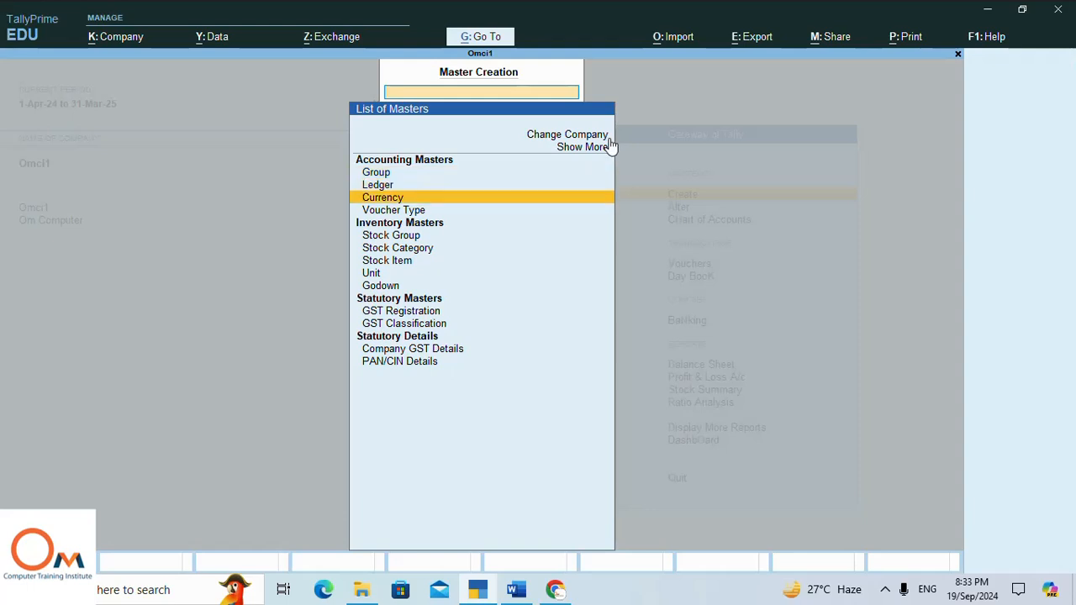
key(Down)
key(Down)
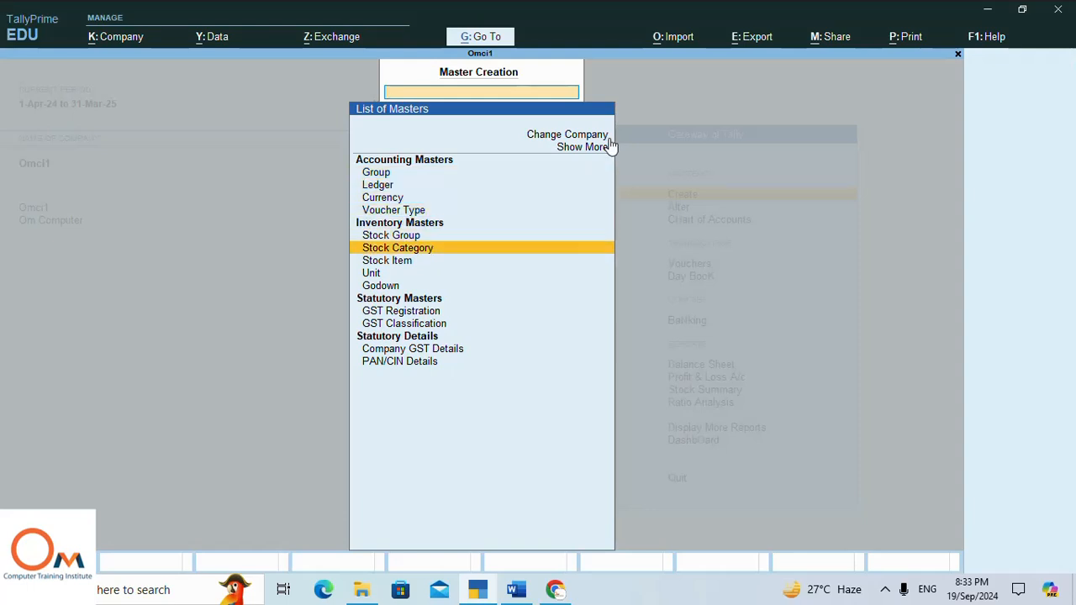
key(Down)
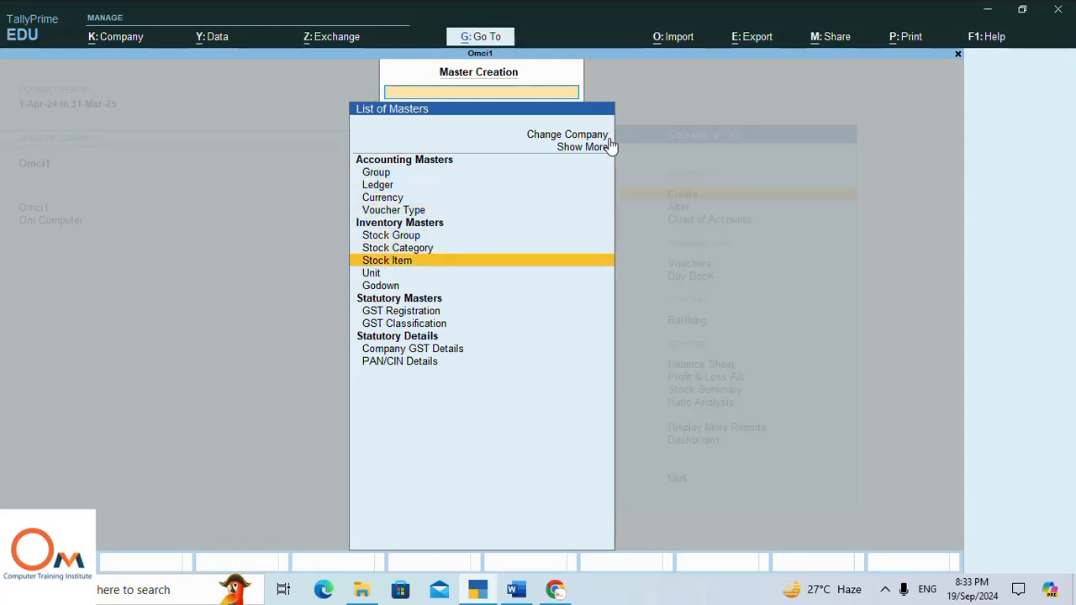
key(Down)
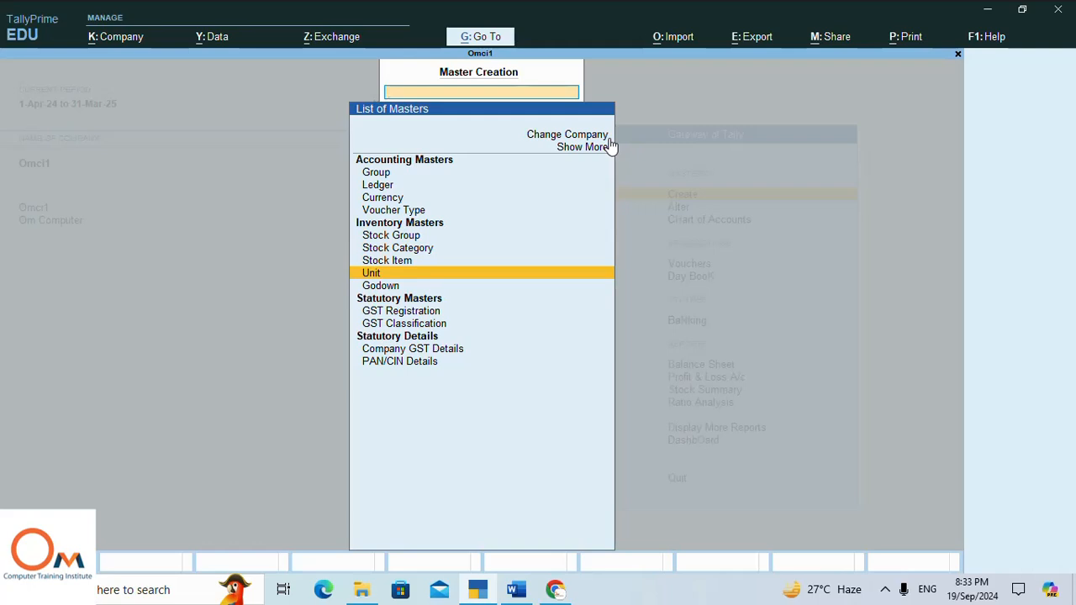
key(Return)
text(non)
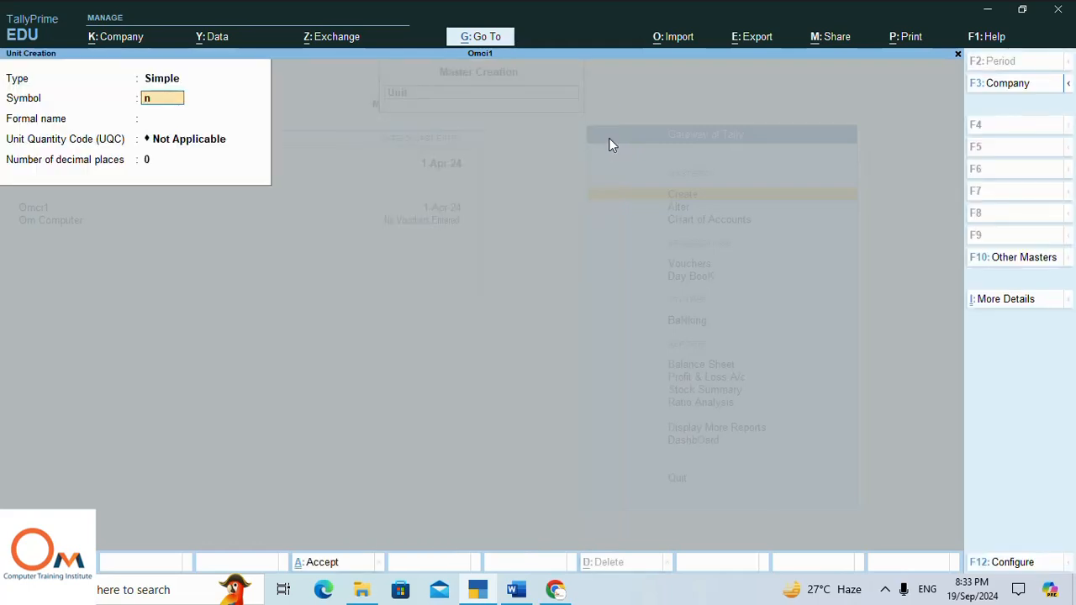
key(Return)
- Set the unit's quantity code to NOS-NUMBERS with 0 decimal places, save it and leave unit creation
key(Return)
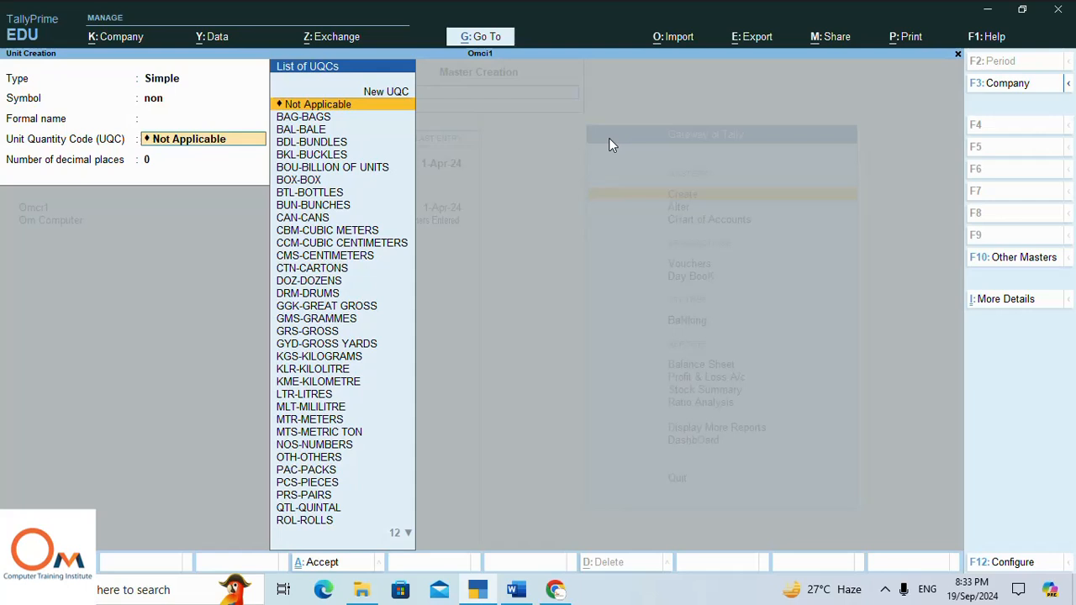
text(no)
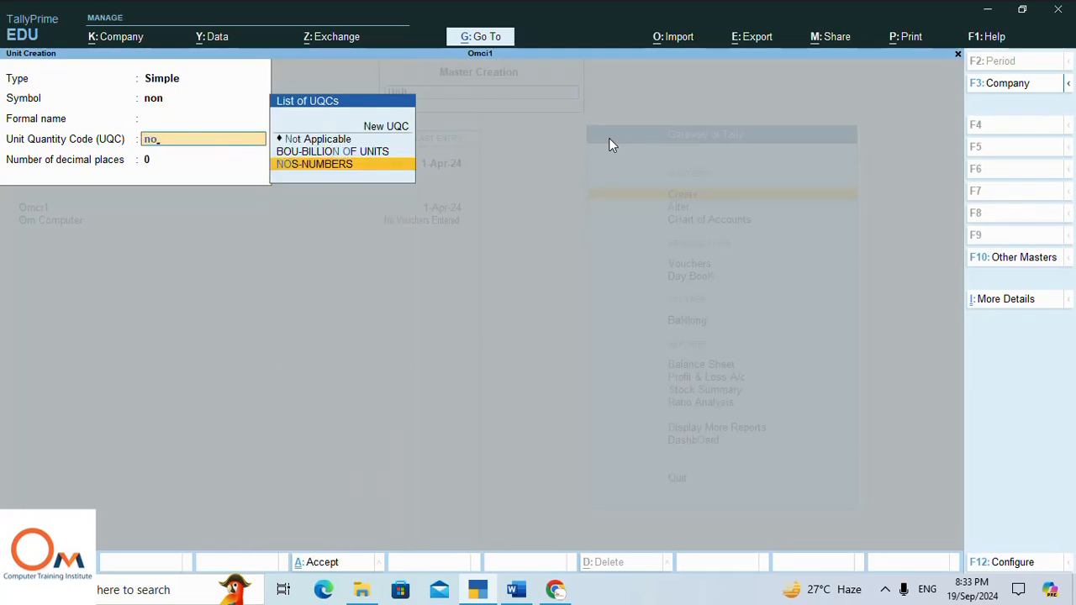
key(Return)
key(Return)
key(Return)
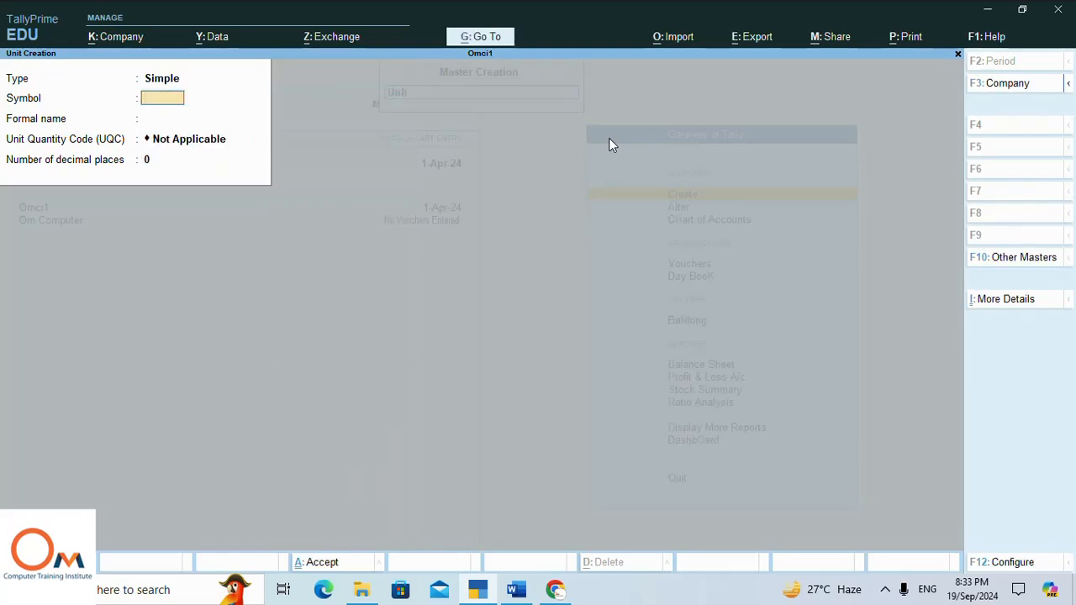
key(Escape)
- Open the creation form for a new stock item
key(Return)
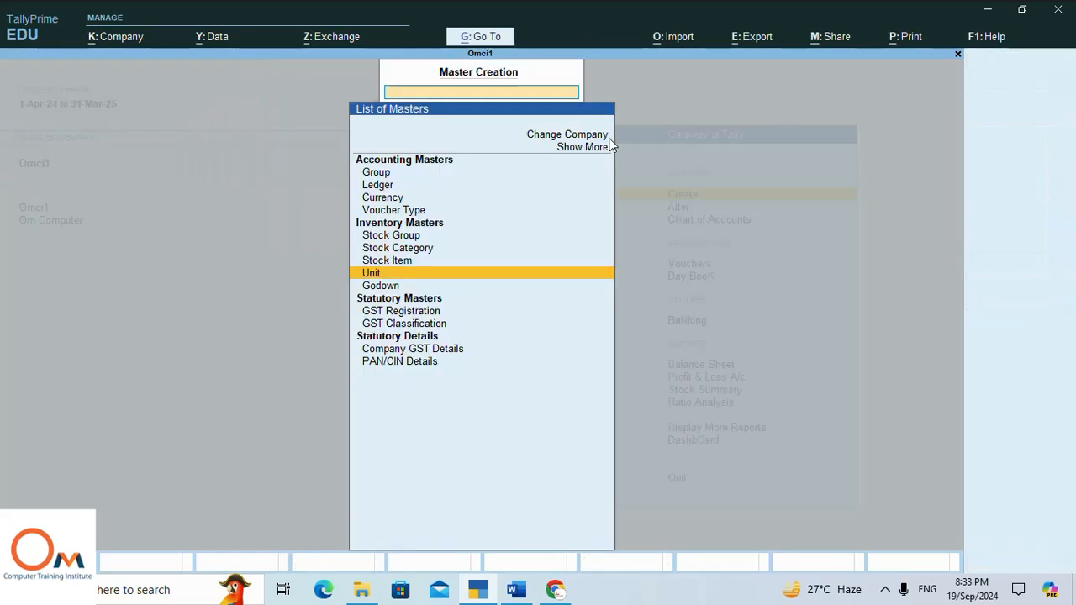
key(Up)
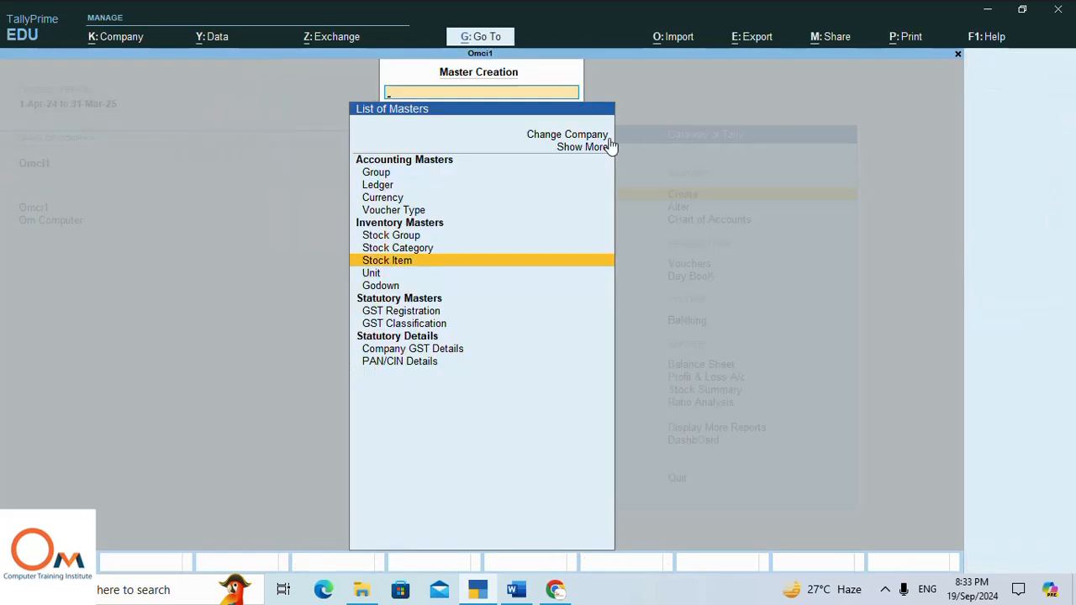
key(Return)
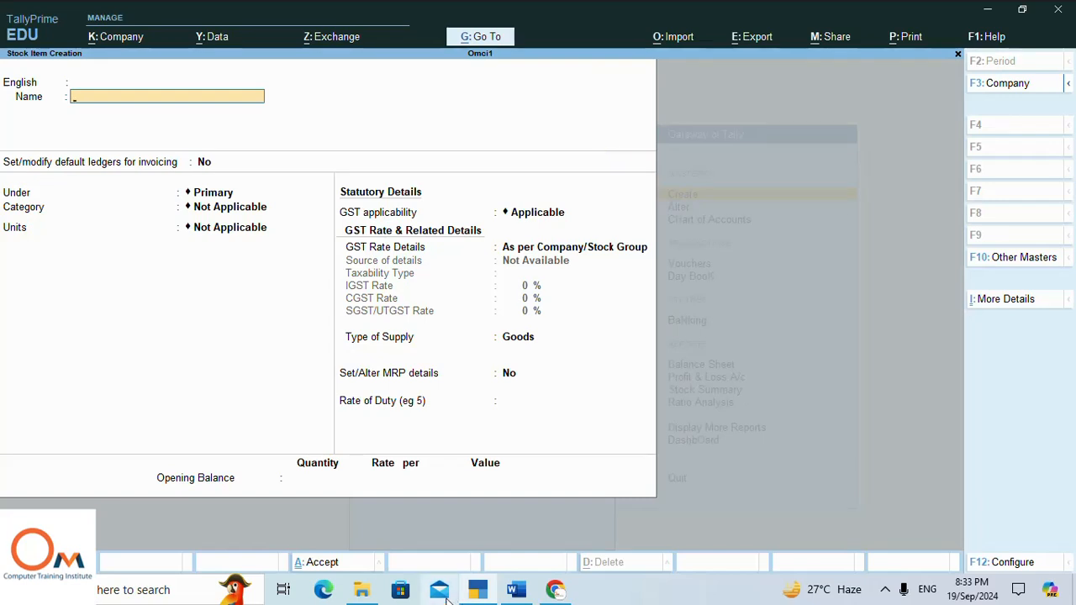
- Copy "Computer table" from the first purchase line of the Word notes into the stock item's name in TallyPrime
click(516, 589)
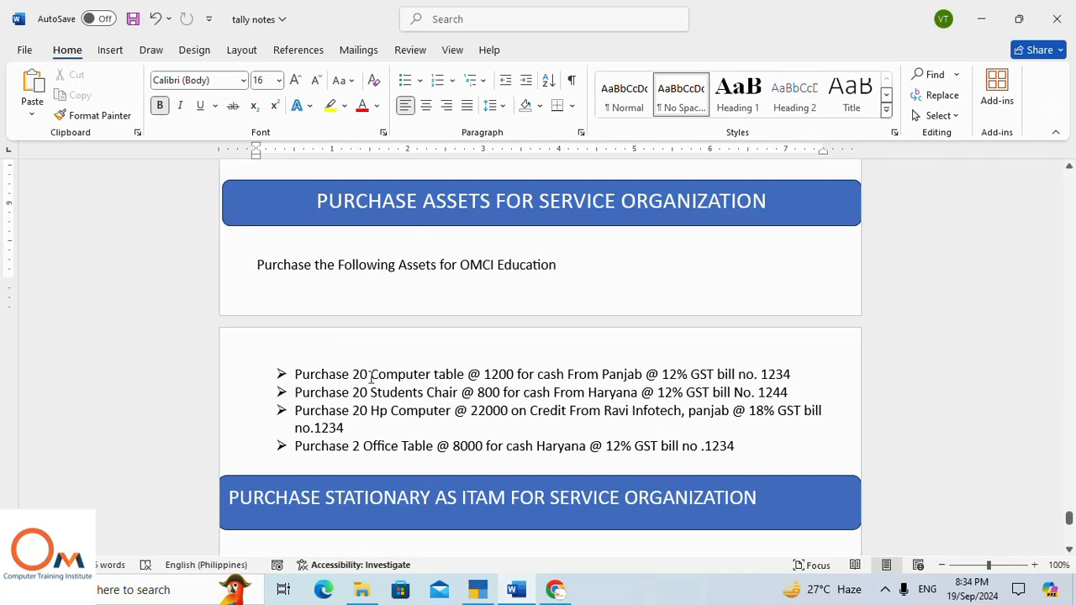
drag(371, 378, 463, 369)
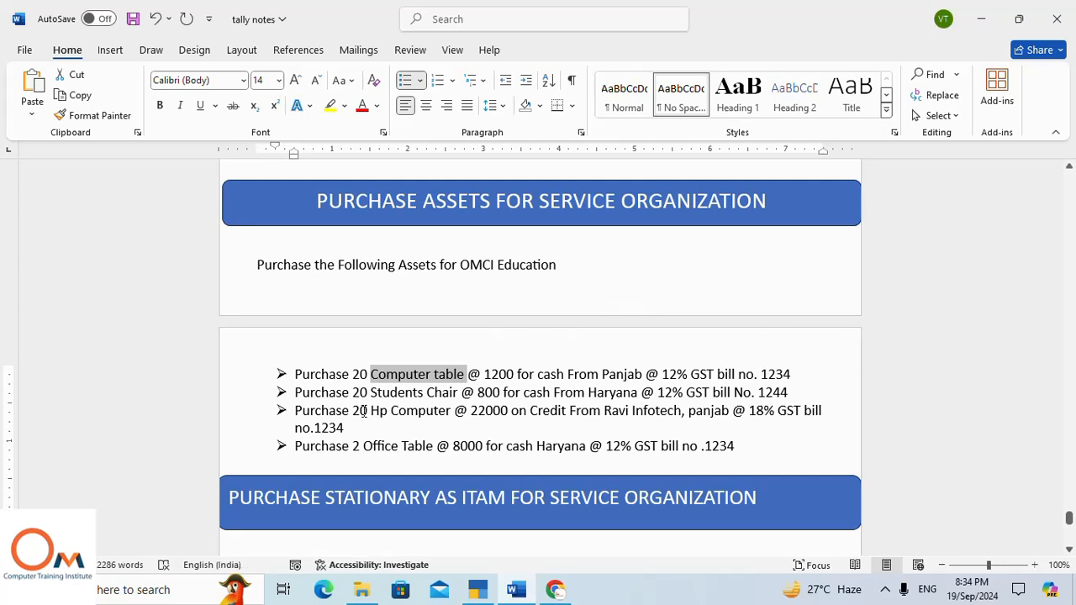
key(alt+Tab)
key(ctrl+alt+v)
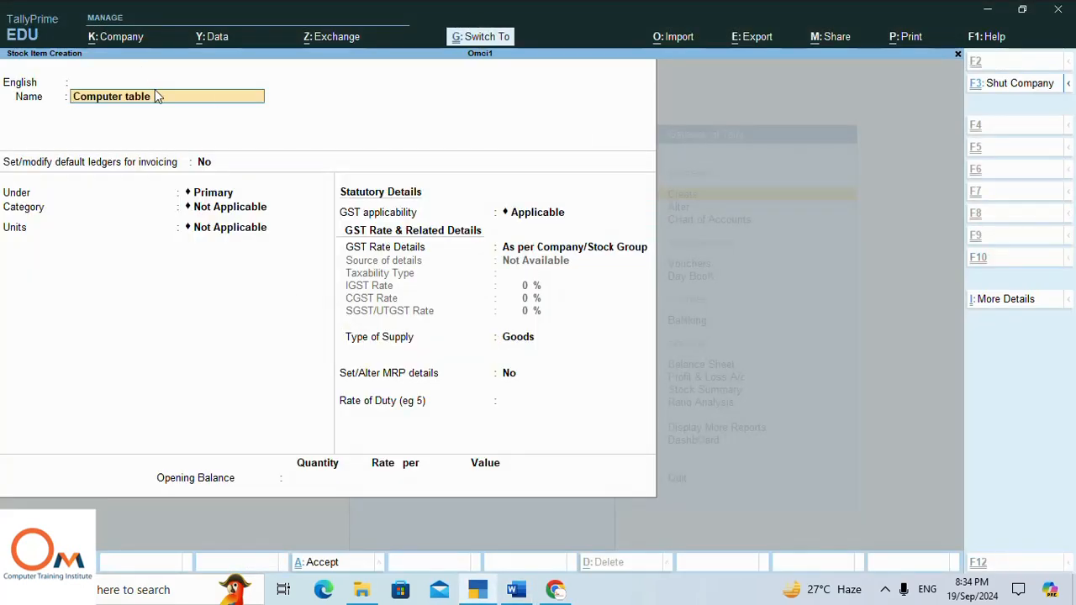
key(Return)
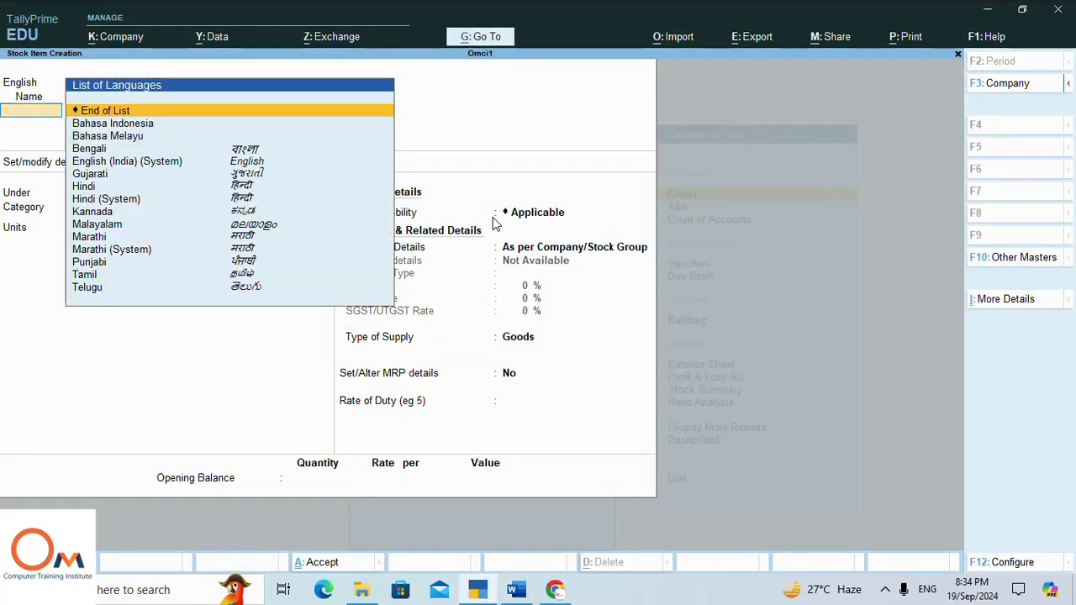
key(Return)
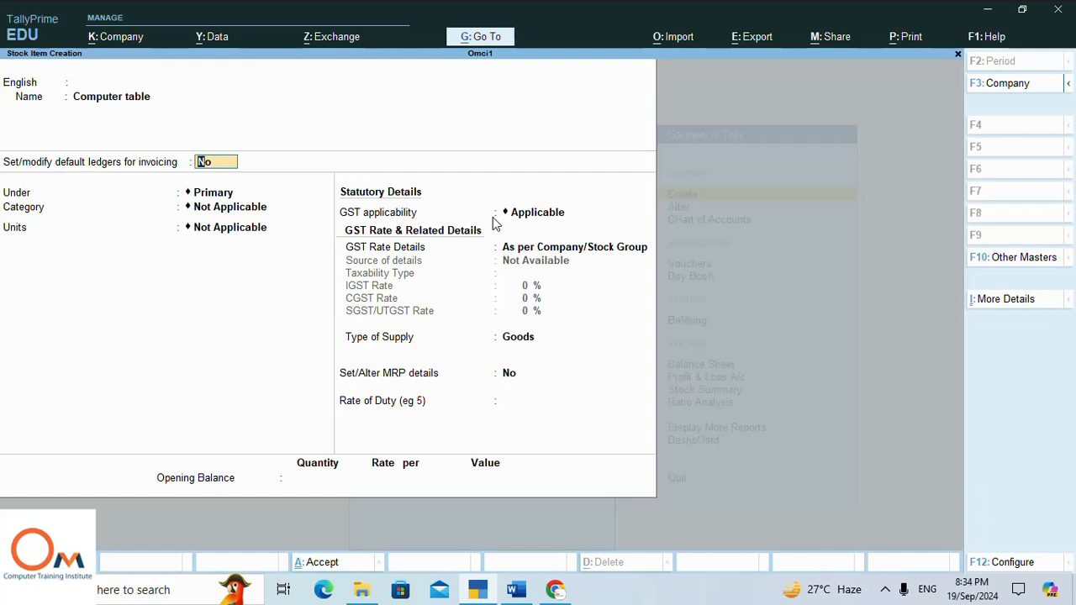
- Keep the item under Primary with no category, and set its units to non without alternate units or components
key(Return)
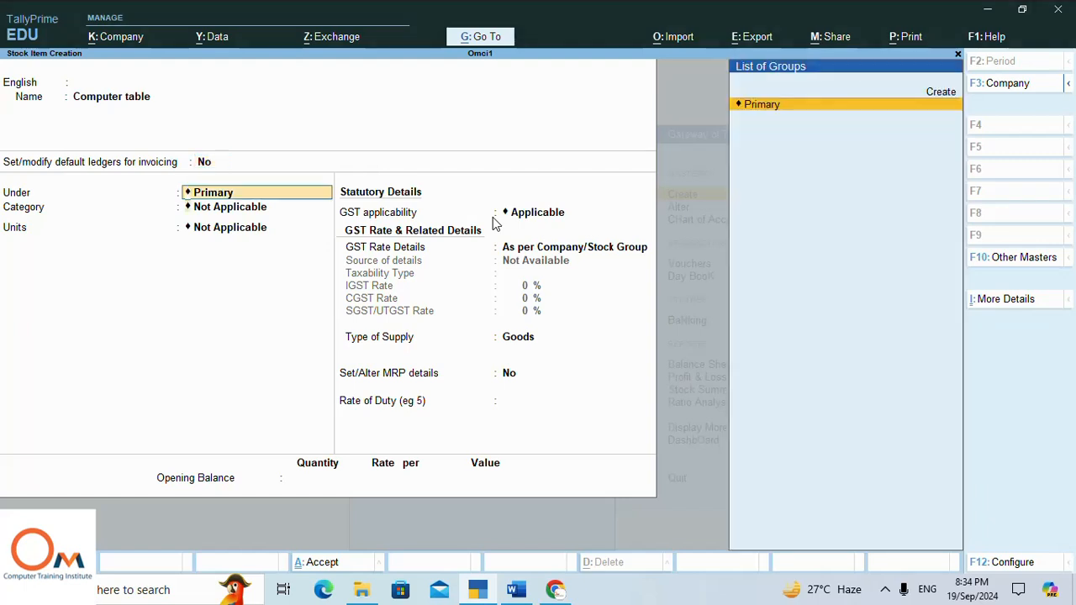
key(Return)
key(Return)
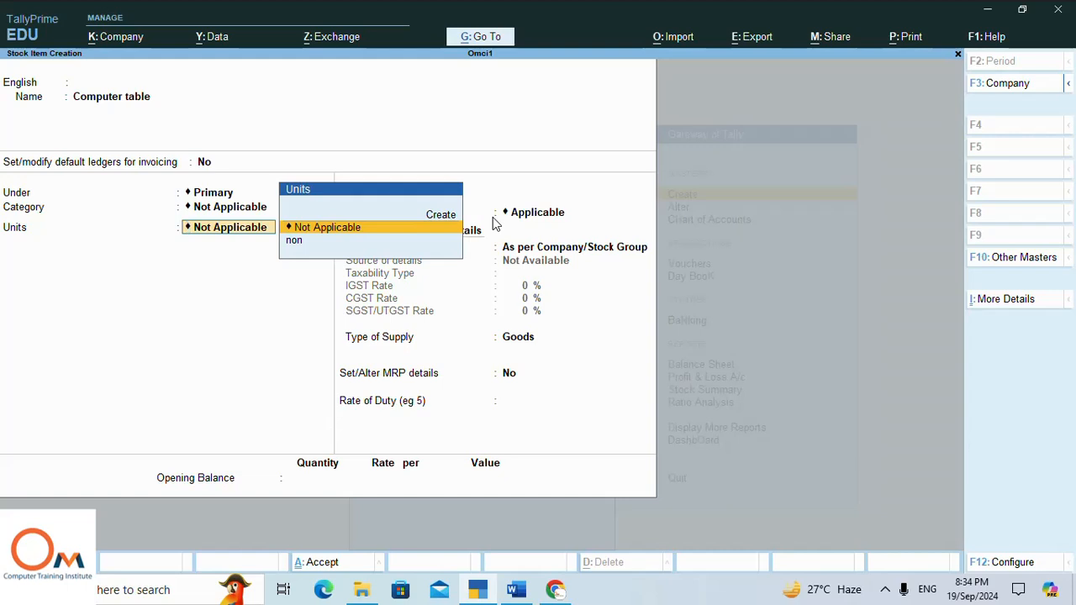
key(Down)
key(Return)
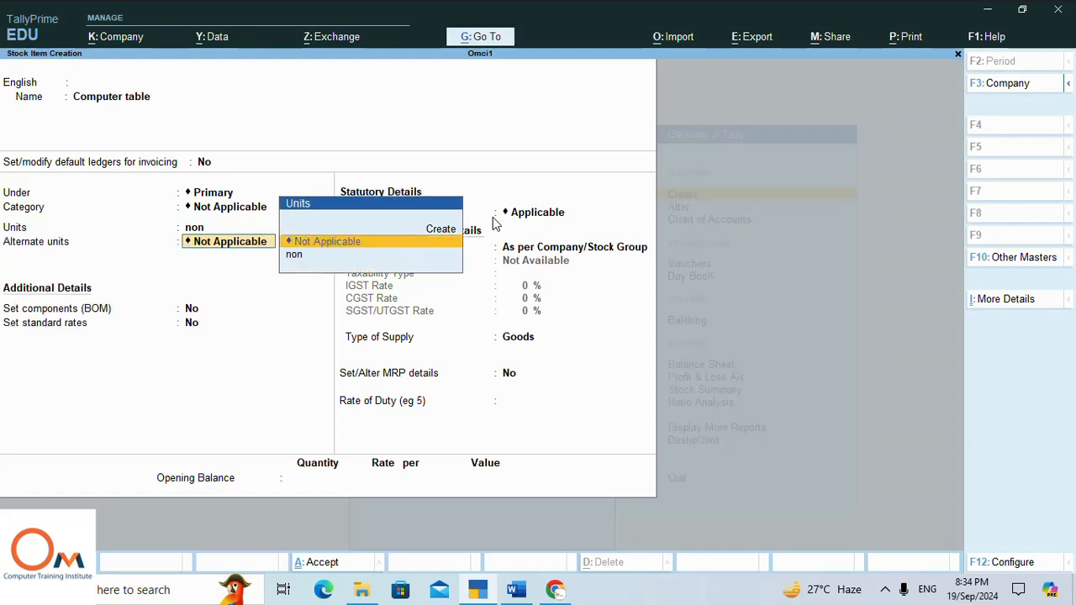
key(Return)
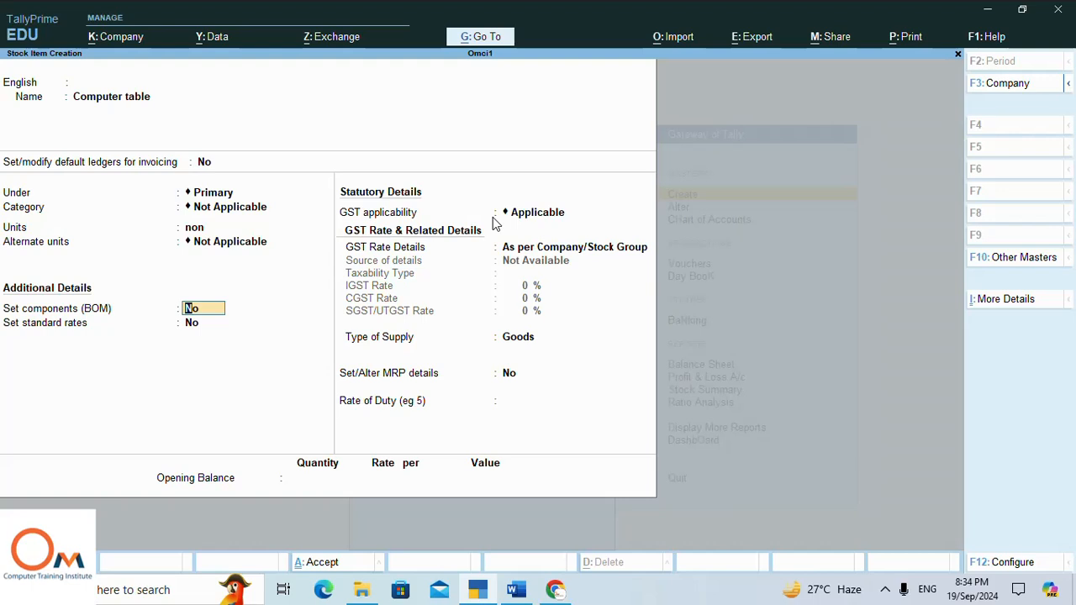
key(Return)
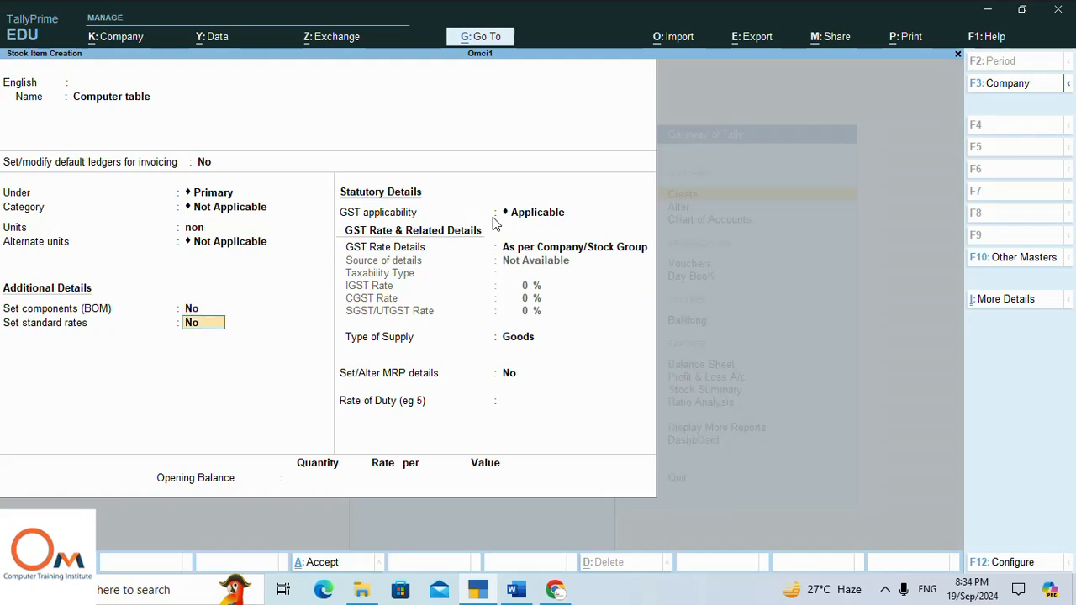
- Open the stock item configuration and set it to show all configurations
click(1008, 565)
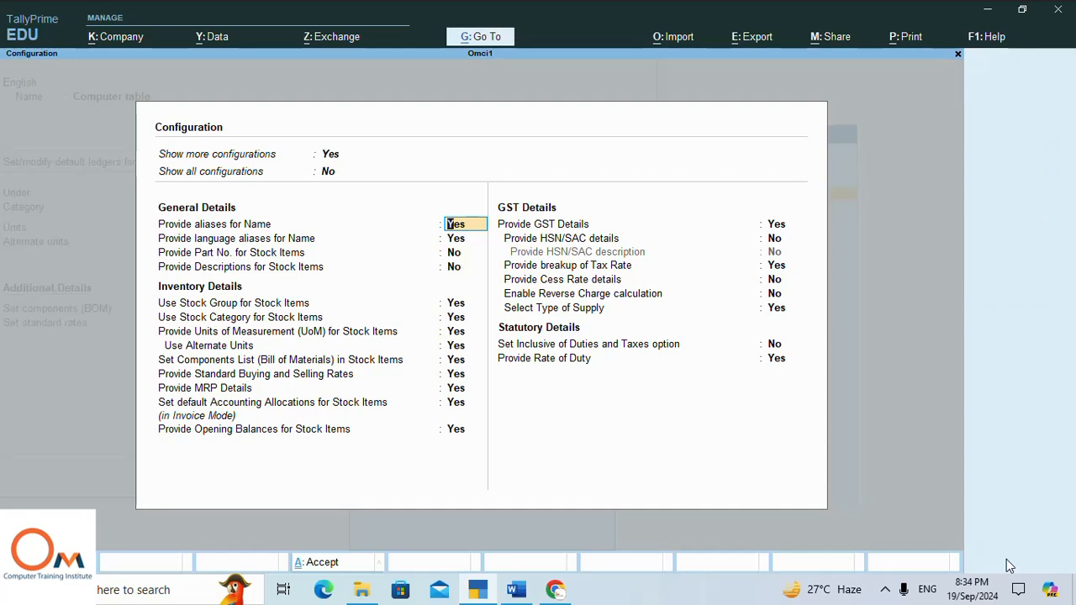
key(Up)
text(yes)
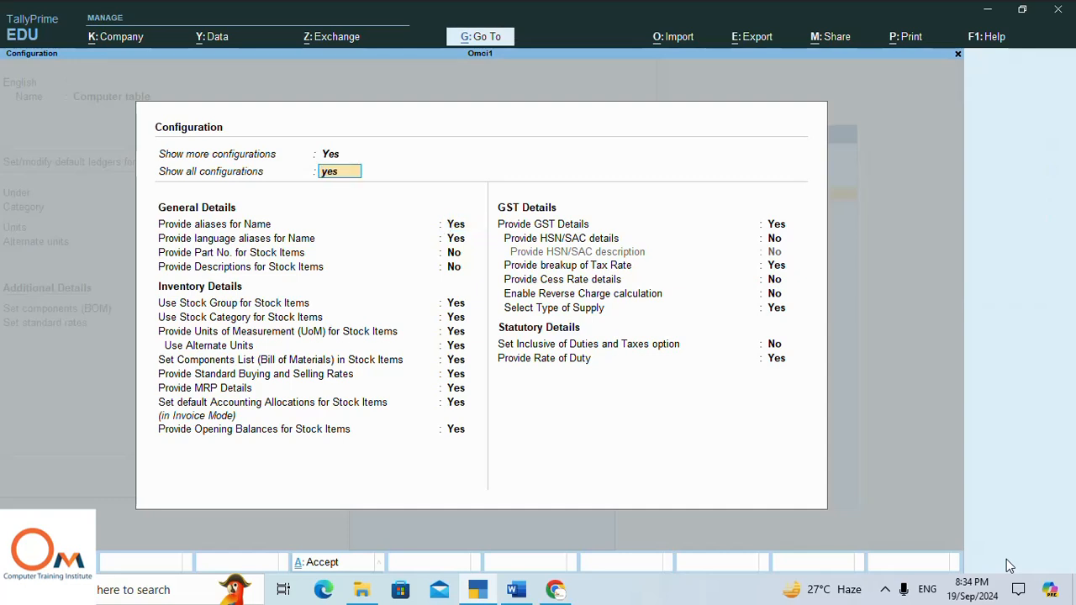
key(Return)
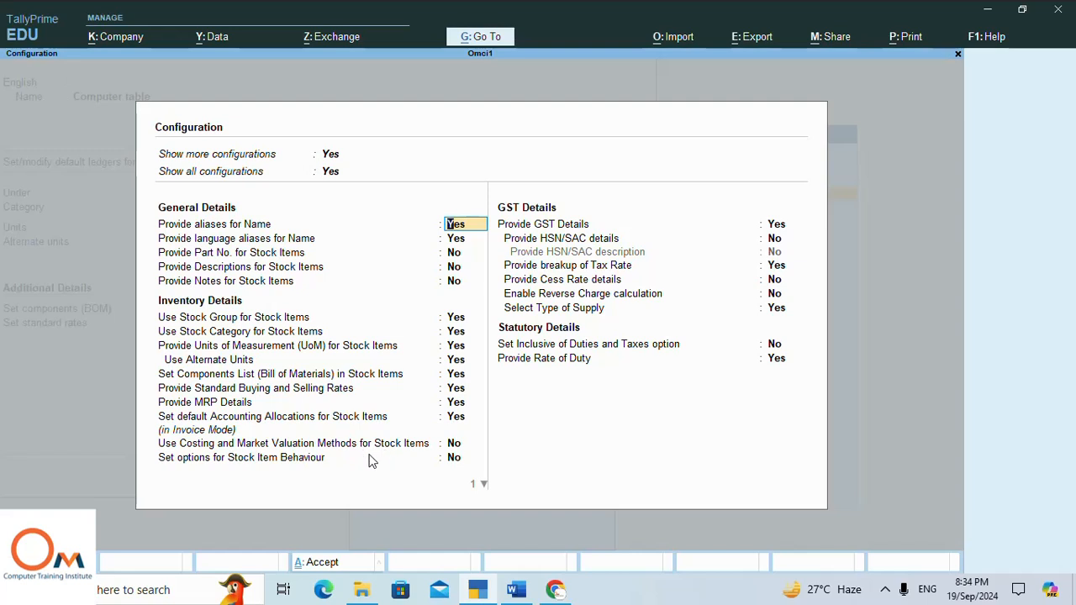
- Enable costing and market valuation methods for stock items and accept the configuration
click(454, 445)
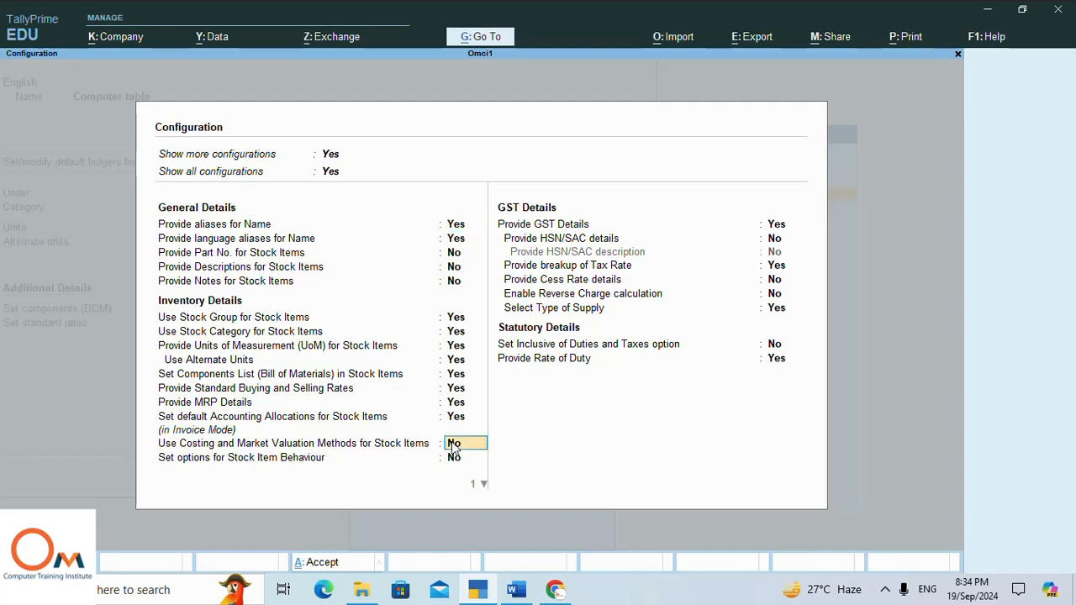
text(yes)
key(Return)
key(Return)
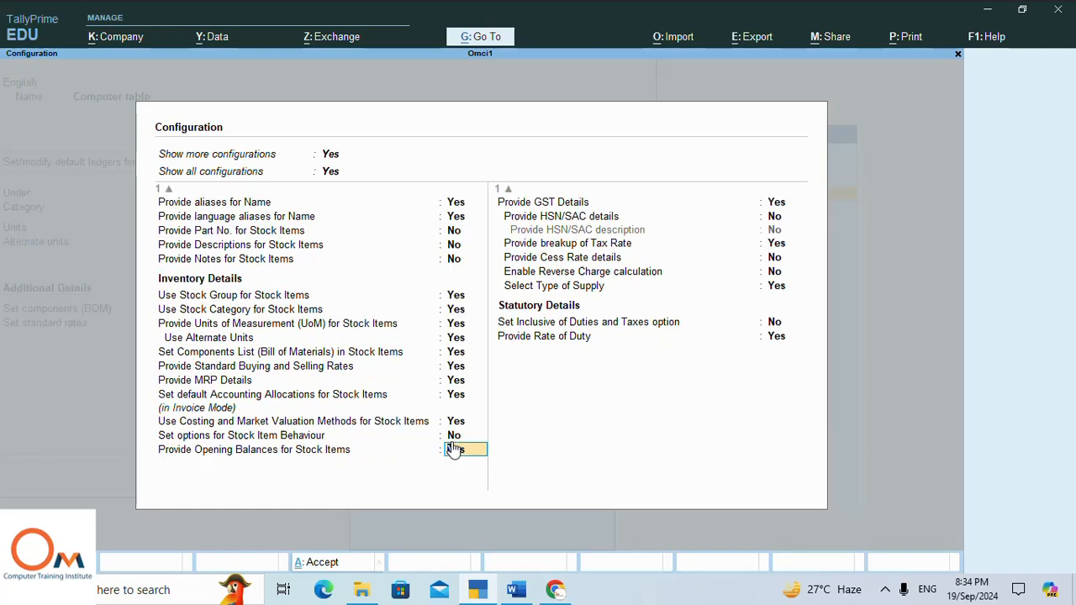
key(Return)
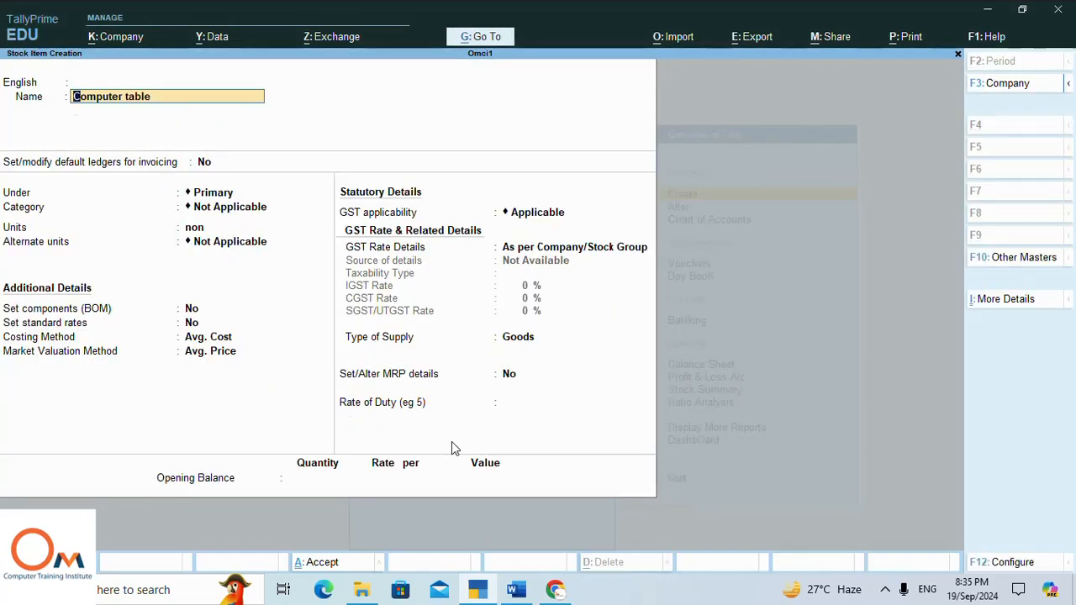
- Keep the Computer table item's entered details and set its costing method to At Zero Cost
key(Return)
key(Return)
key(Return)
key(Return)
key(Return)
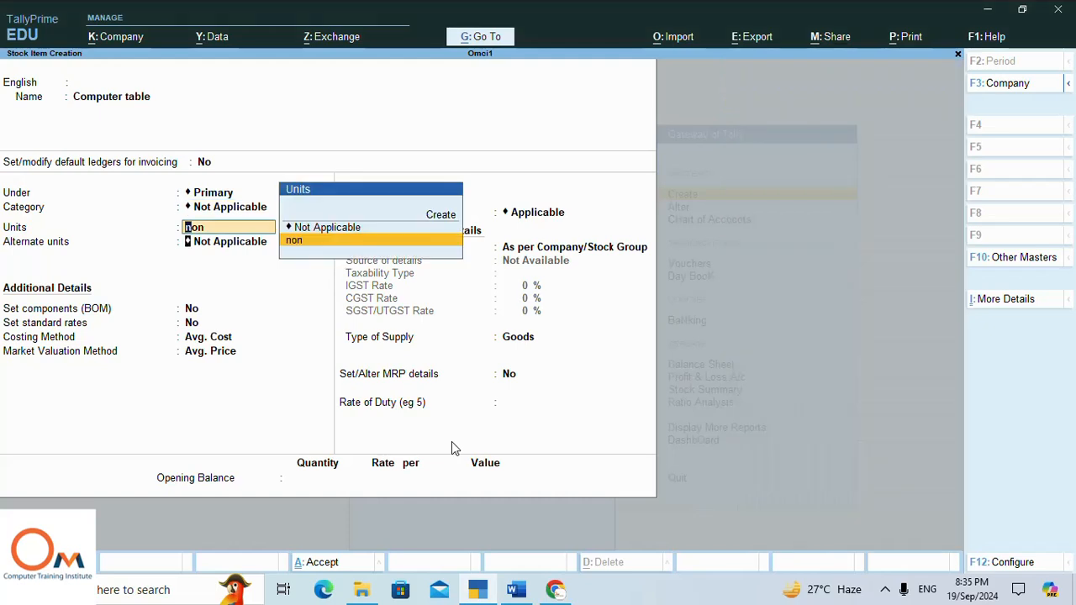
key(Return)
key(Return)
key(Return)
key(Return)
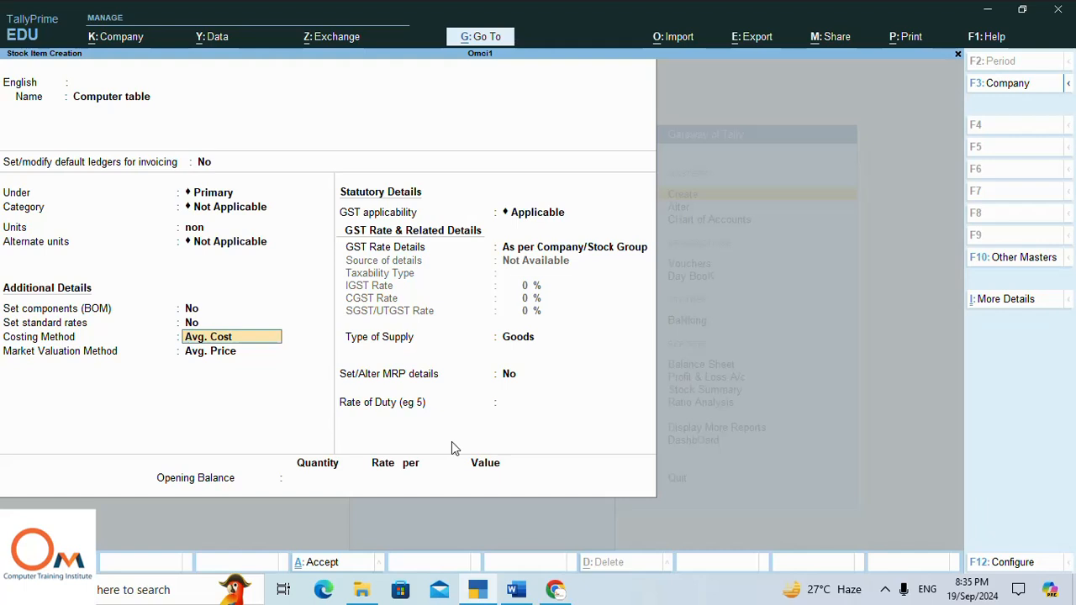
text(A)
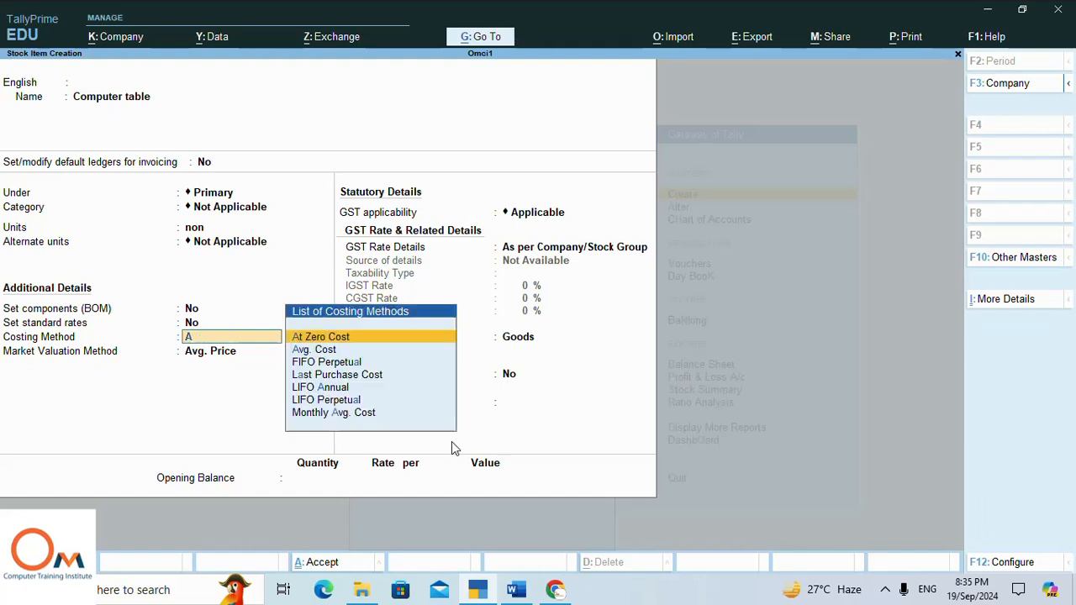
key(Return)
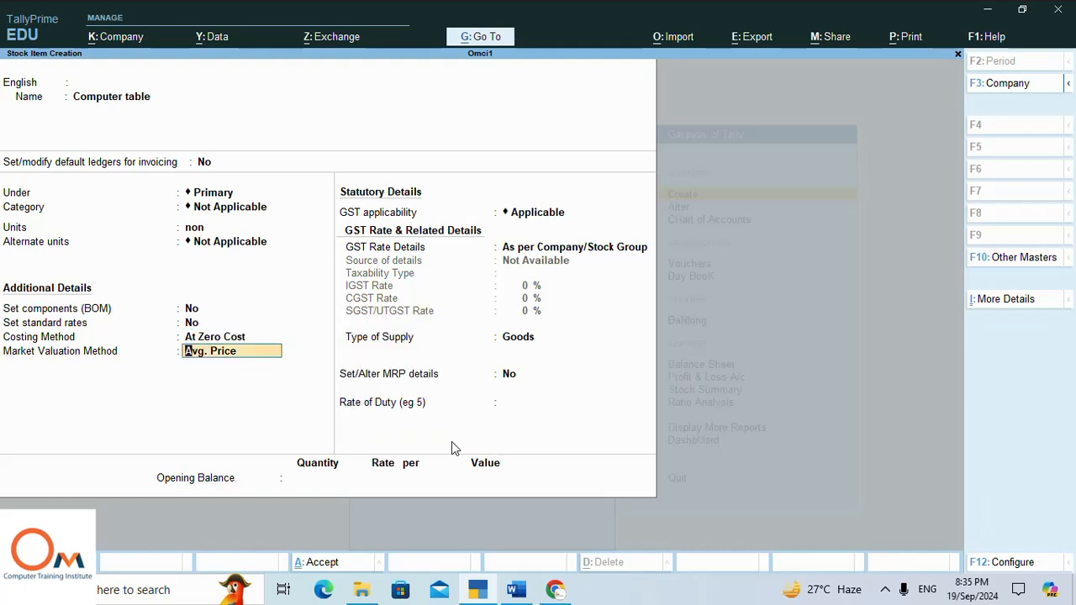
- Keep Avg. Price valuation, company-level GST details and Goods supply for Computer table, and save it without an opening balance
key(Return)
key(Return)
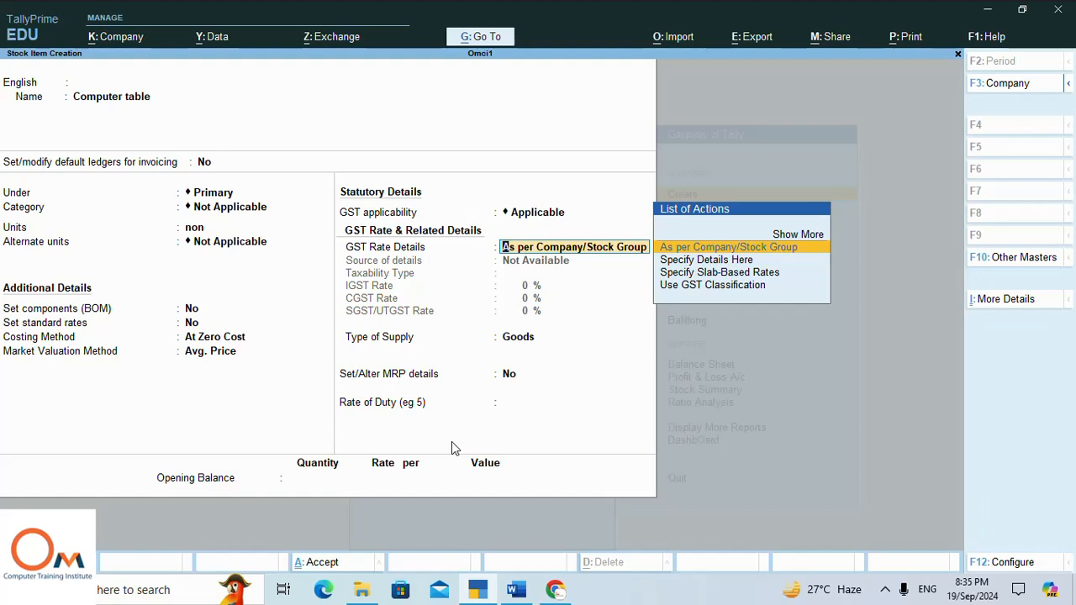
key(Return)
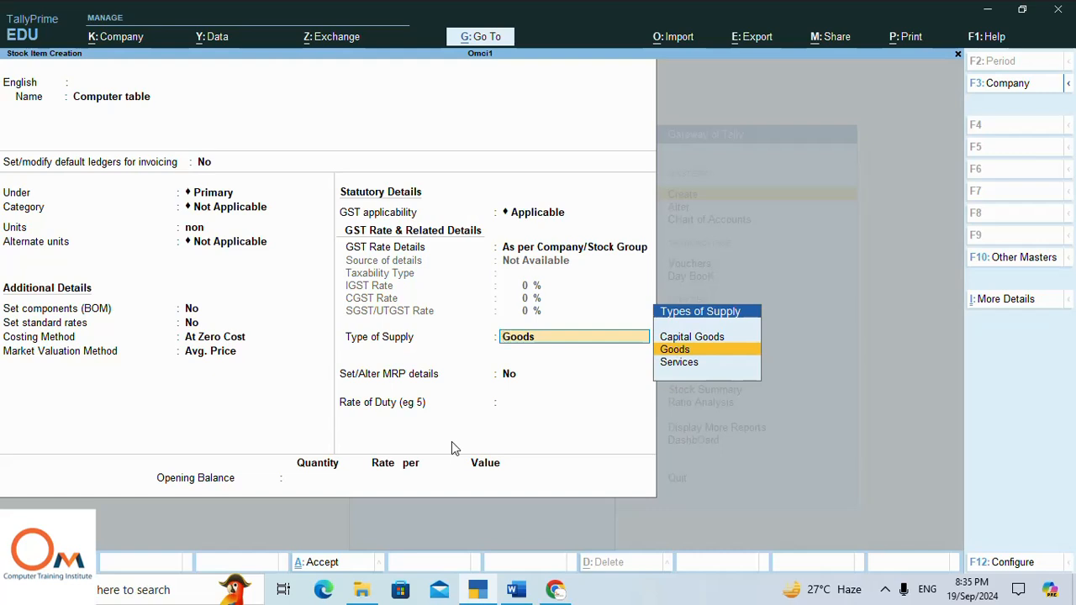
key(Return)
key(Return)
key(Return)
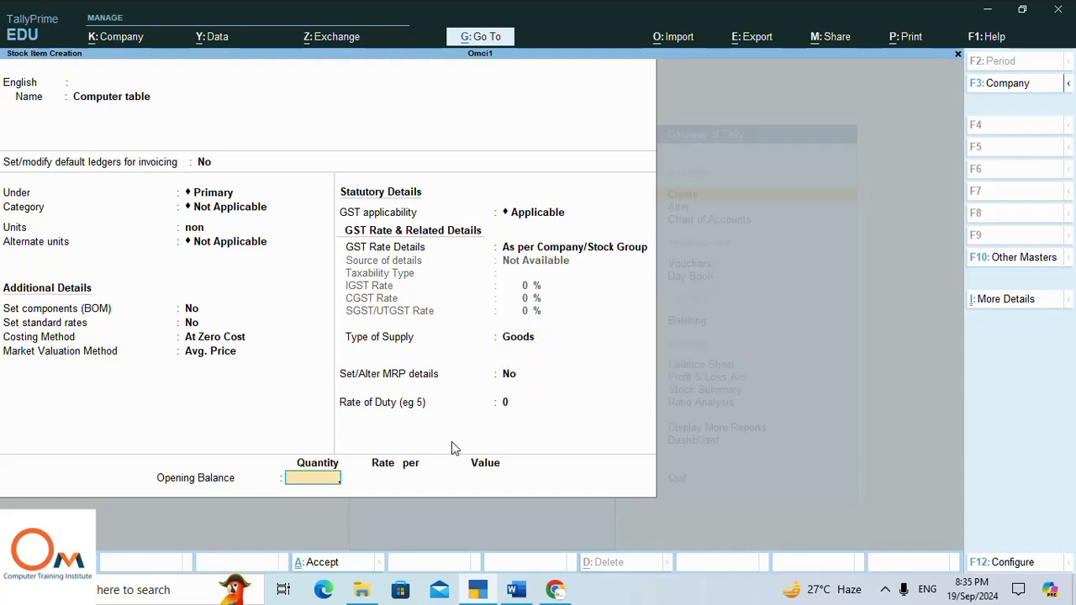
key(Return)
key(Return)
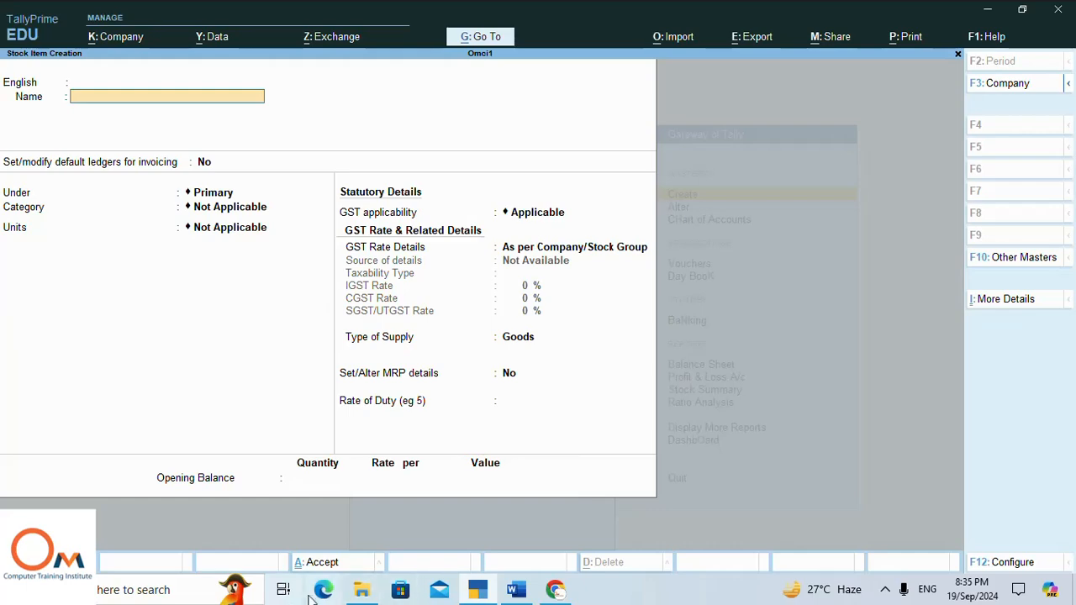
- Copy "Students Chair" from the asset purchase list in the Word notes and use it as the new TallyPrime stock item's name
click(518, 590)
scroll(318, 281, down, 2)
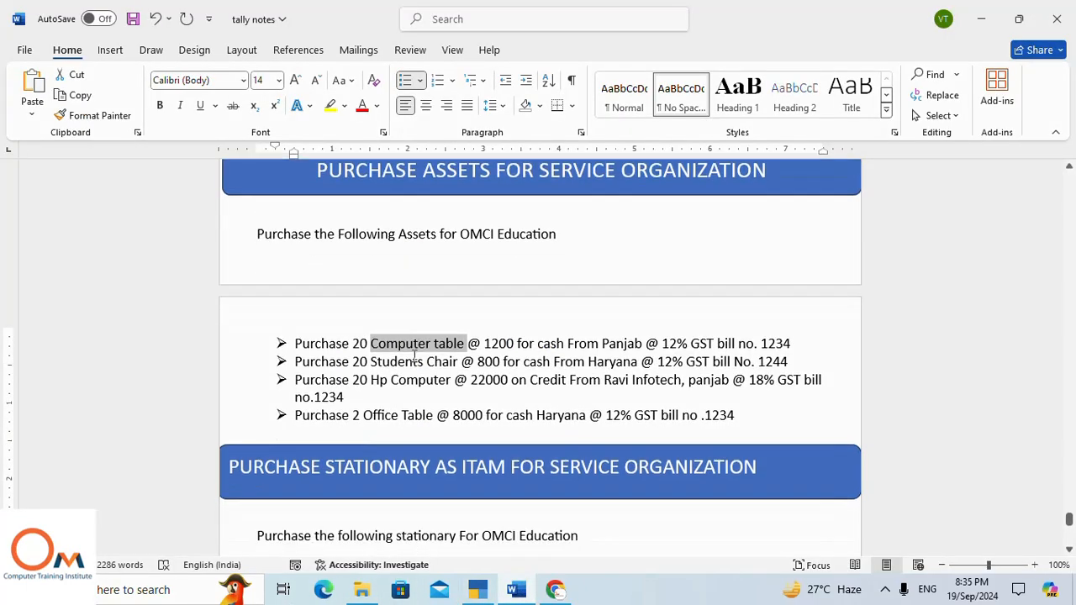
mouse_move(364, 316)
mouse_down()
mouse_move(460, 317)
mouse_move(375, 326)
mouse_up()
click(459, 322)
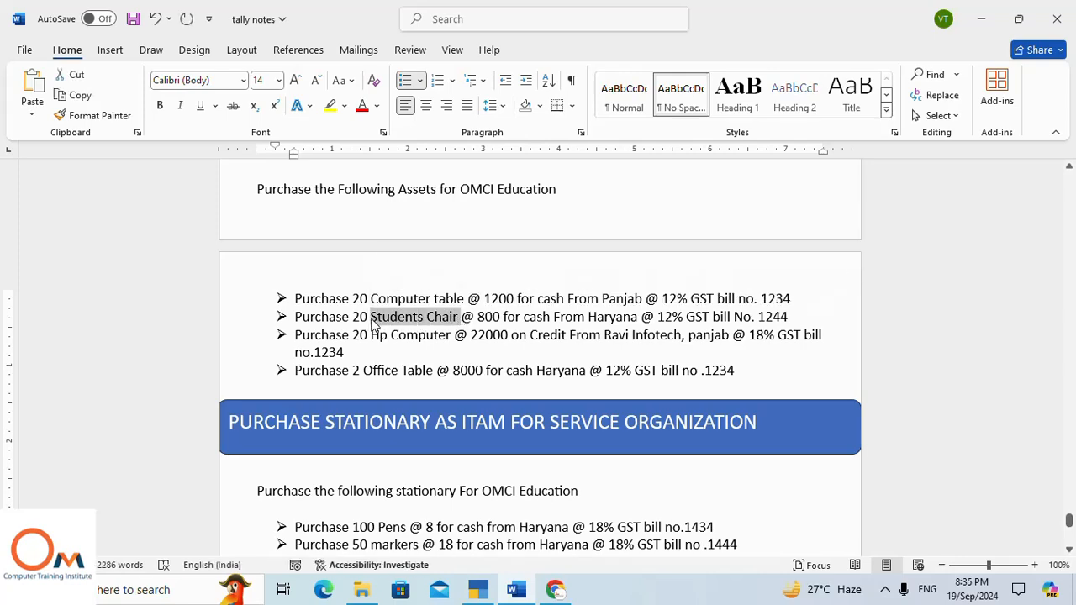
key(ctrl+c)
key(alt+Tab)
key(ctrl+v)
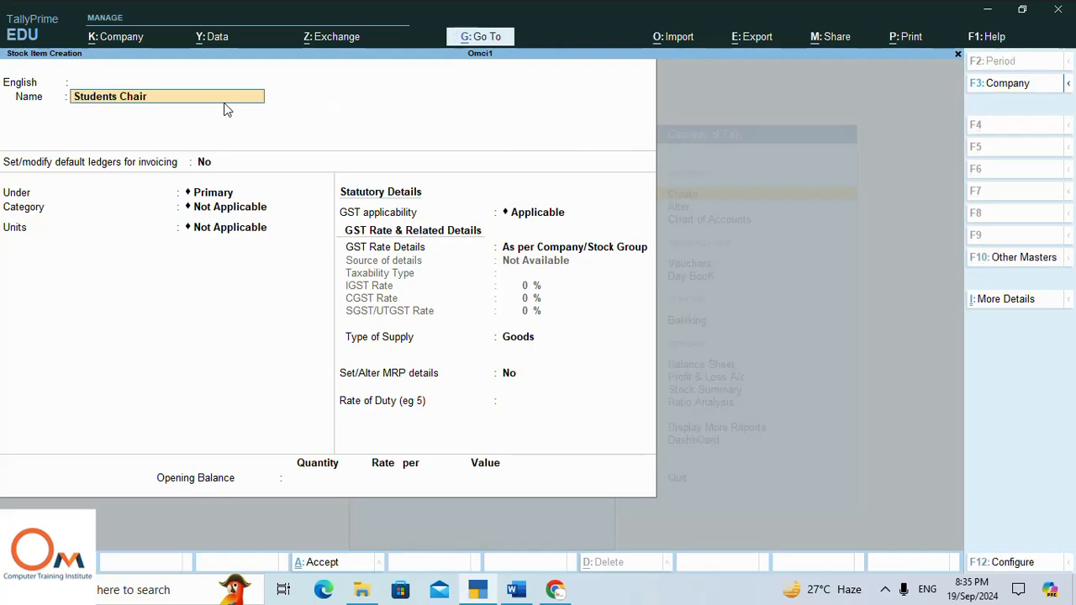
- Keep Students Chair under Primary with no category or alternate units, and set its units to non
key(Return)
key(Return)
key(Return)
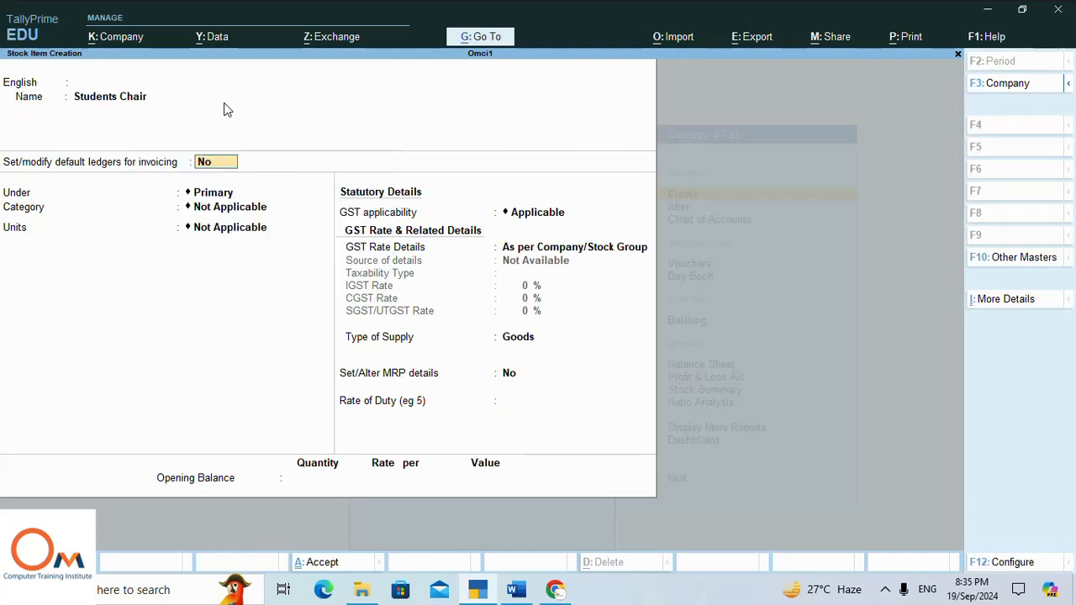
key(Return)
key(Return)
key(Return)
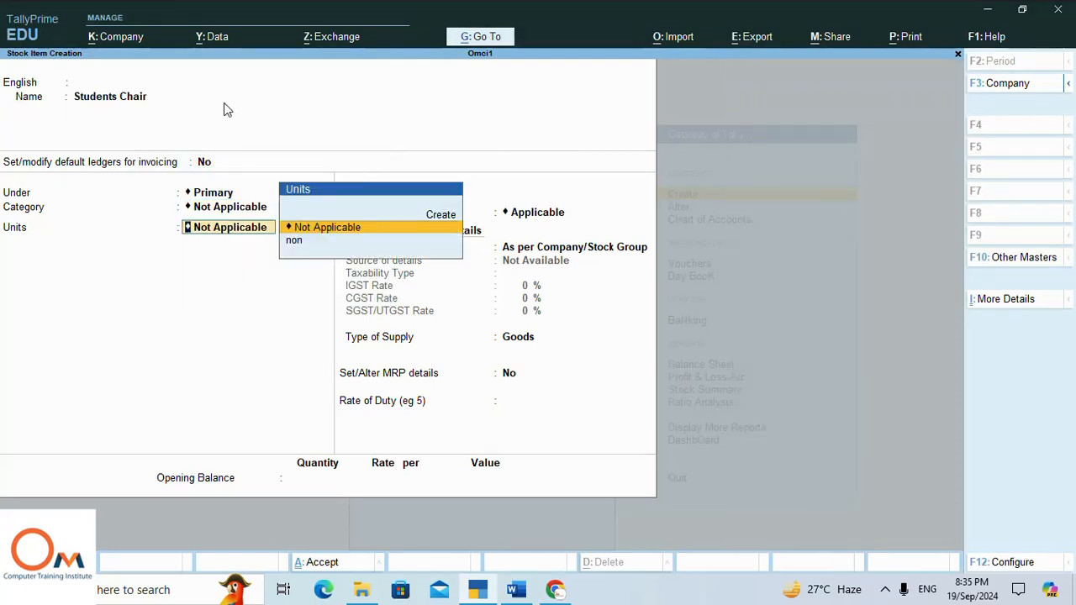
key(Down)
key(Return)
key(Return)
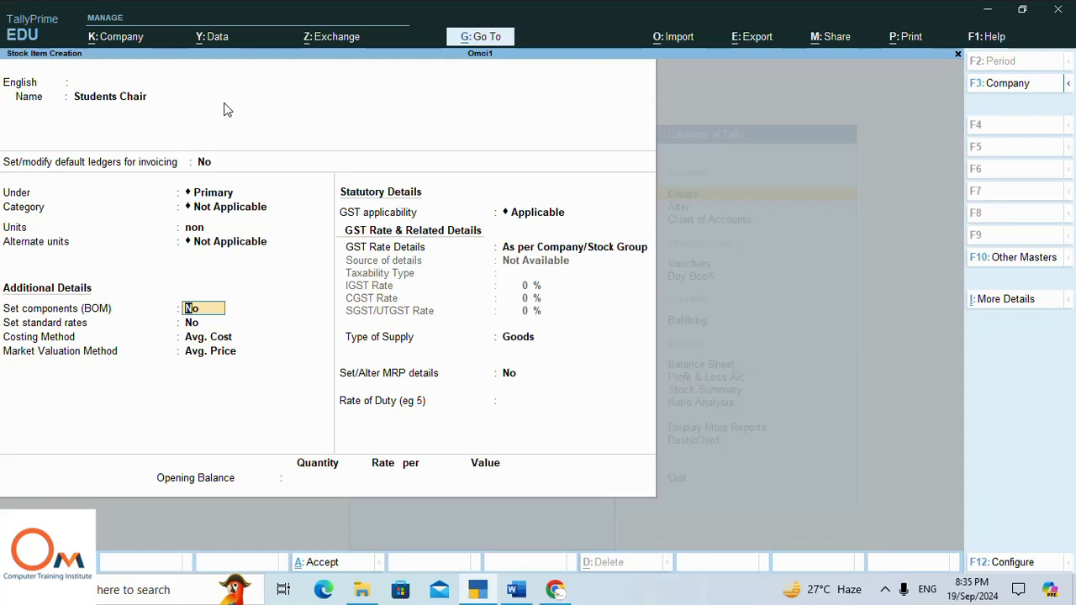
- Leave components and standard rates off for Students Chair and set its costing method to At Zero Cost
key(Return)
key(Return)
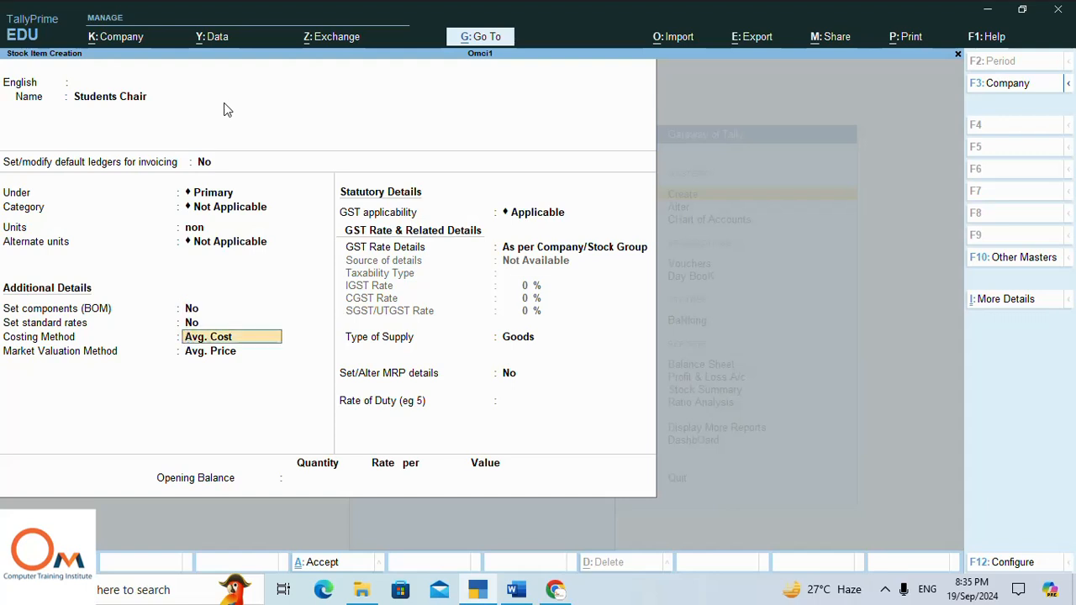
text(A)
key(Return)
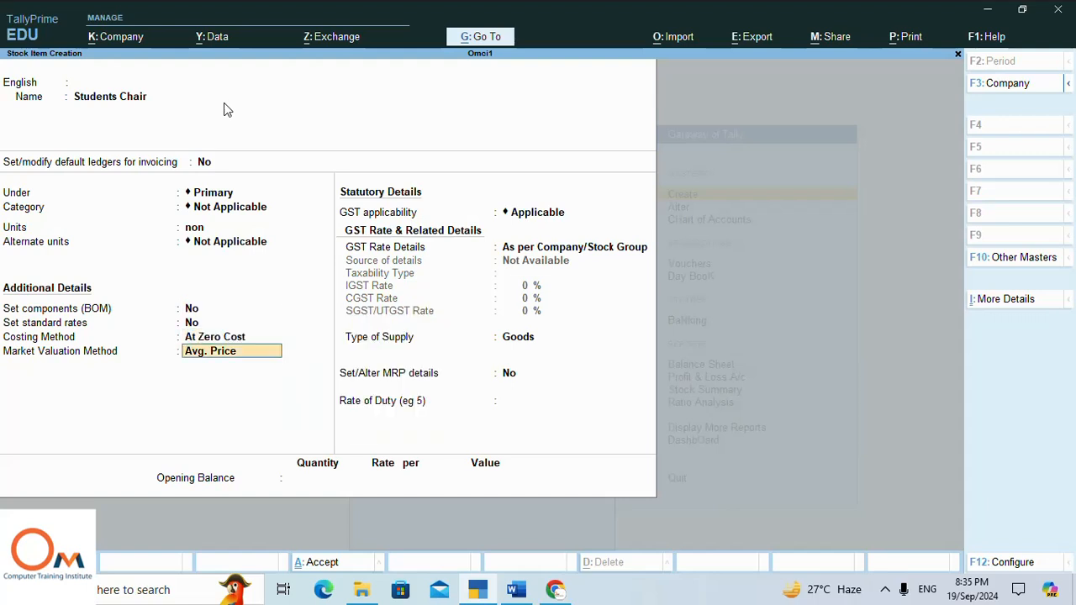
- Keep the default market valuation and GST details for Students Chair and save the item without an opening balance
key(Return)
key(Return)
key(Return)
key(Return)
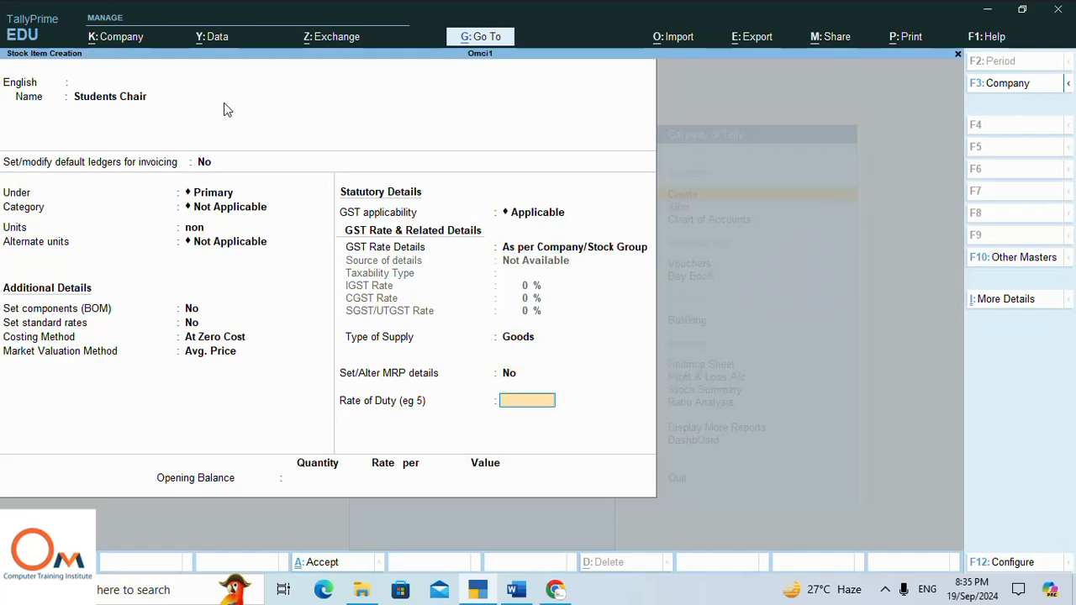
key(Return)
key(Return)
key(Return)
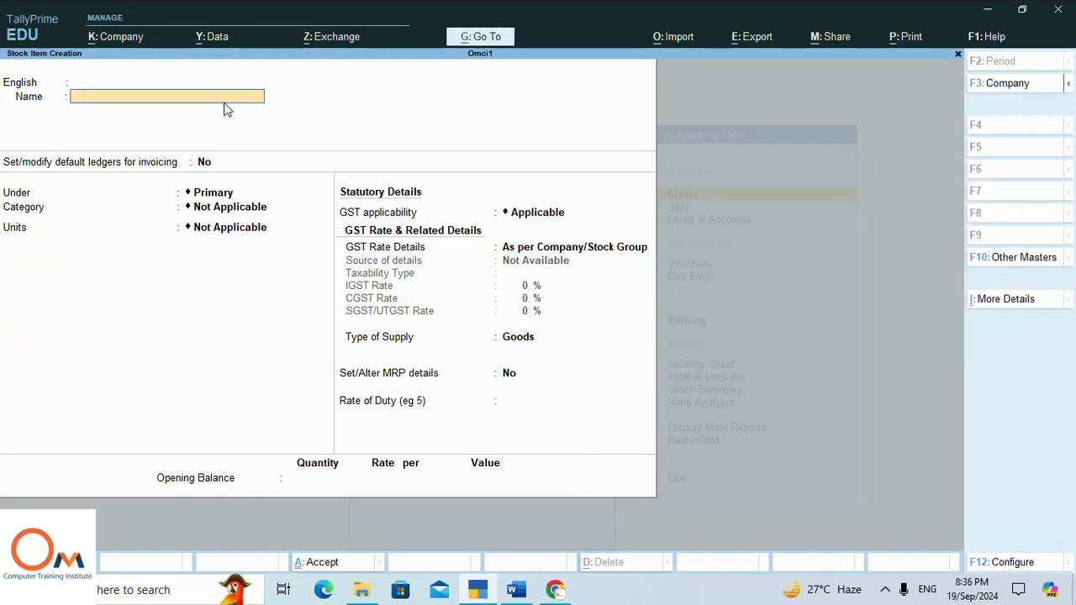
- Copy "Hp Computer" from the Word notes and use it as the name of the next TallyPrime stock item
click(515, 588)
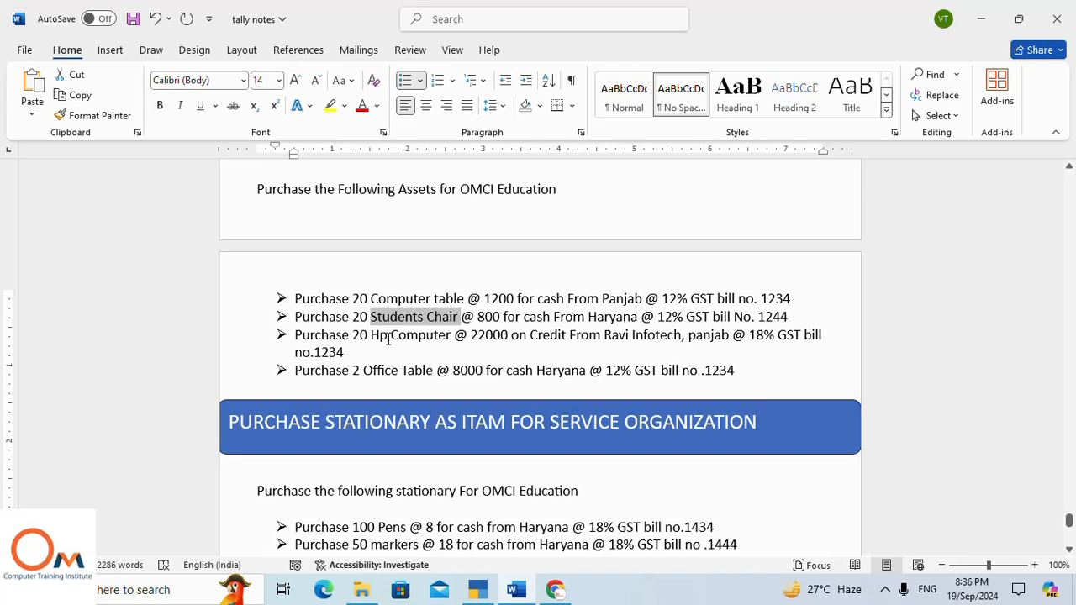
drag(388, 337, 451, 336)
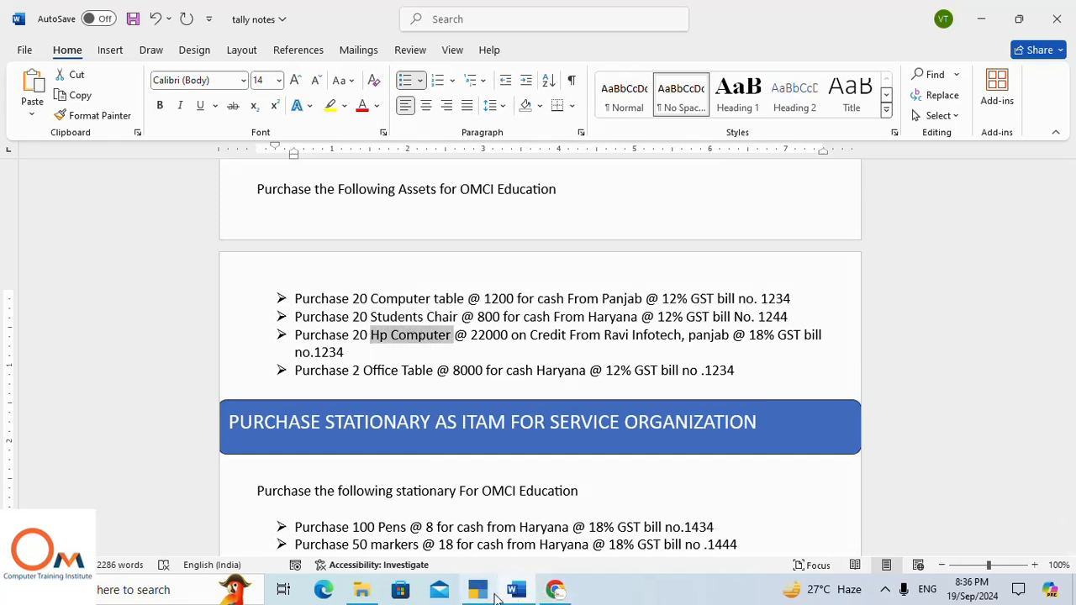
click(494, 594)
key(ctrl+alt+v)
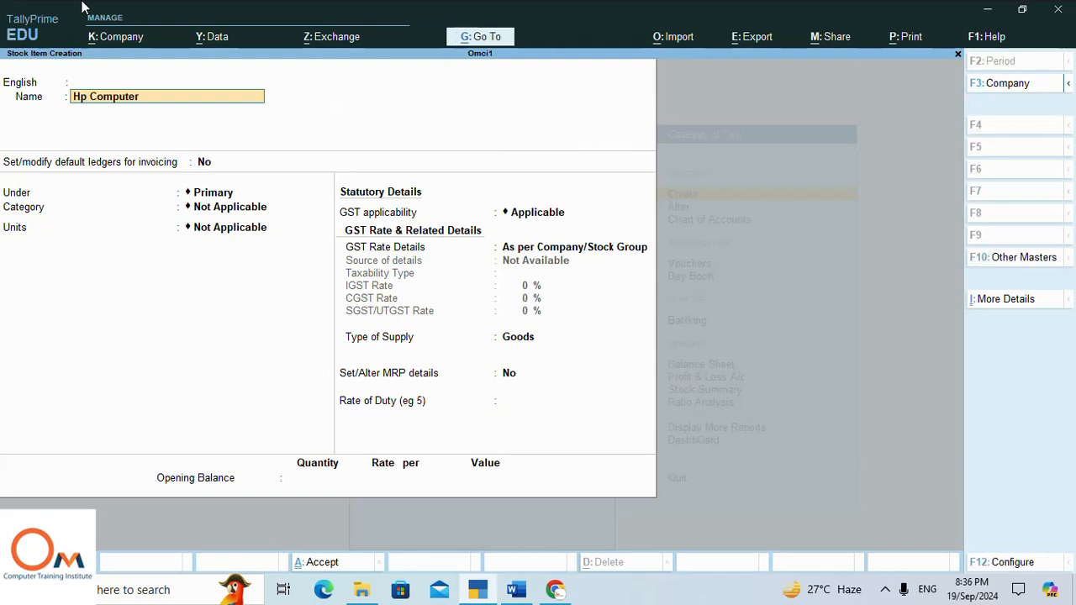
- Keep Hp Computer under Primary with no category or alternate units, and set its units to non
key(Return)
key(Return)
key(Return)
key(Return)
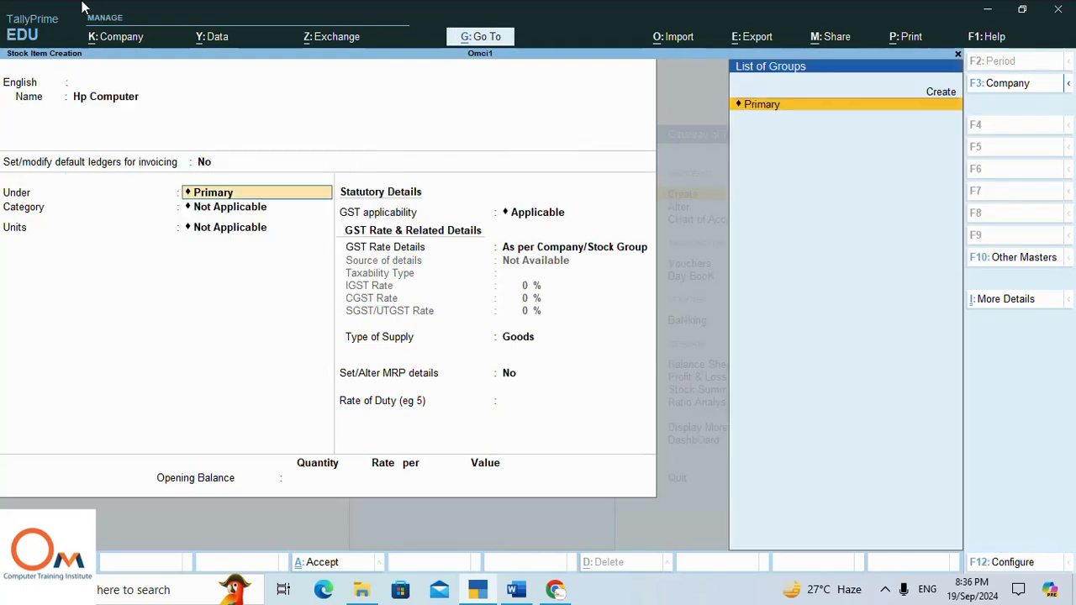
key(Return)
key(Return)
key(Down)
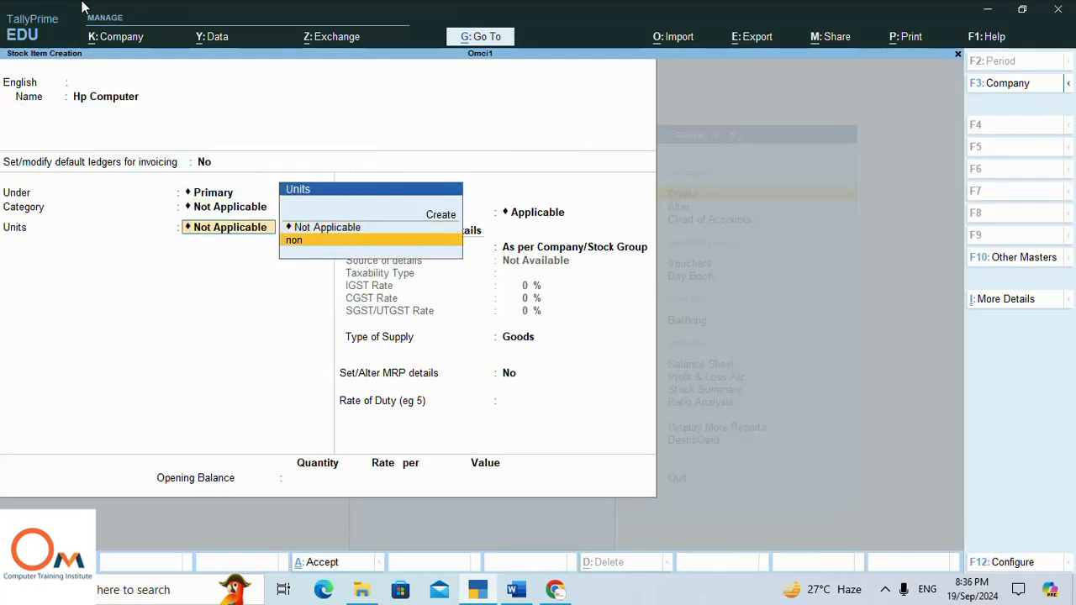
key(Return)
key(Return)
- Leave components and standard rates off for Hp Computer and set its costing method to At Zero Cost
key(Return)
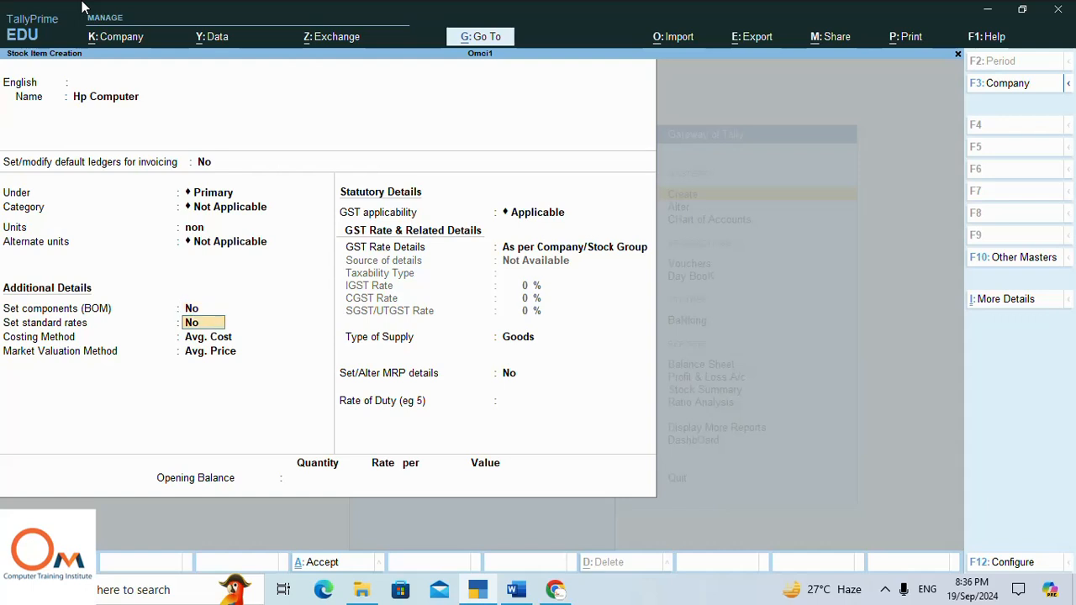
key(Return)
text(A)
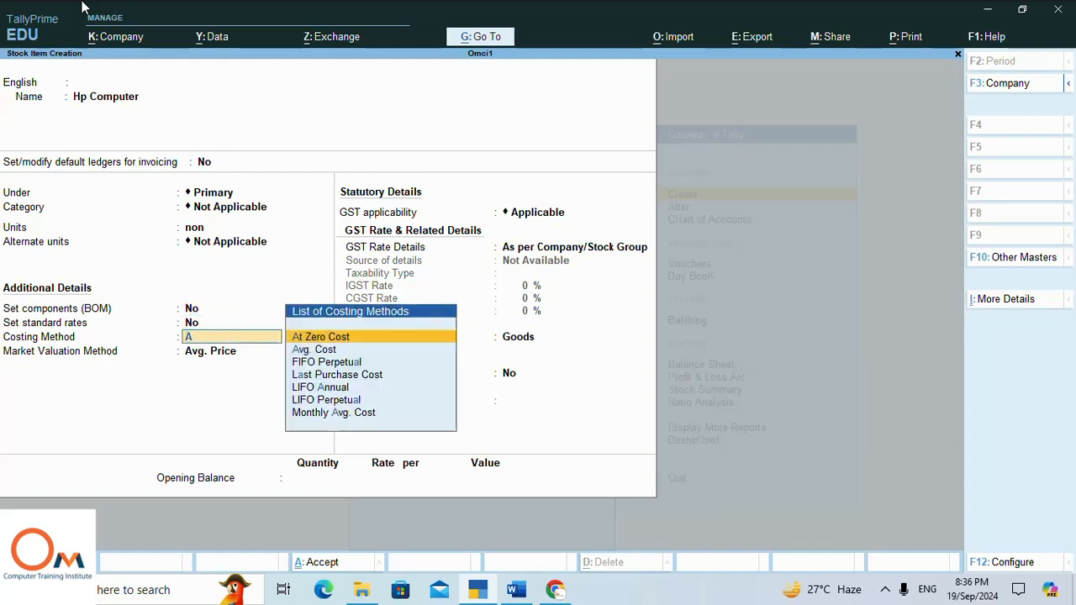
key(Return)
- Keep the default market valuation and GST details for Hp Computer and save the item without an opening balance
key(Return)
key(Return)
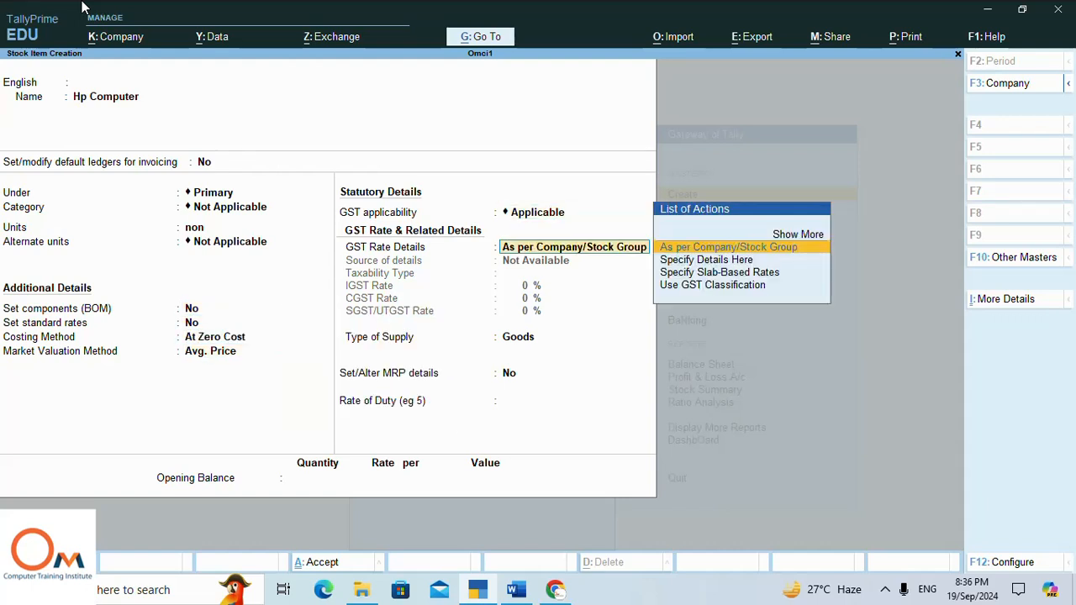
key(Return)
key(Return)
key(Return)
key(Return)
key(Return)
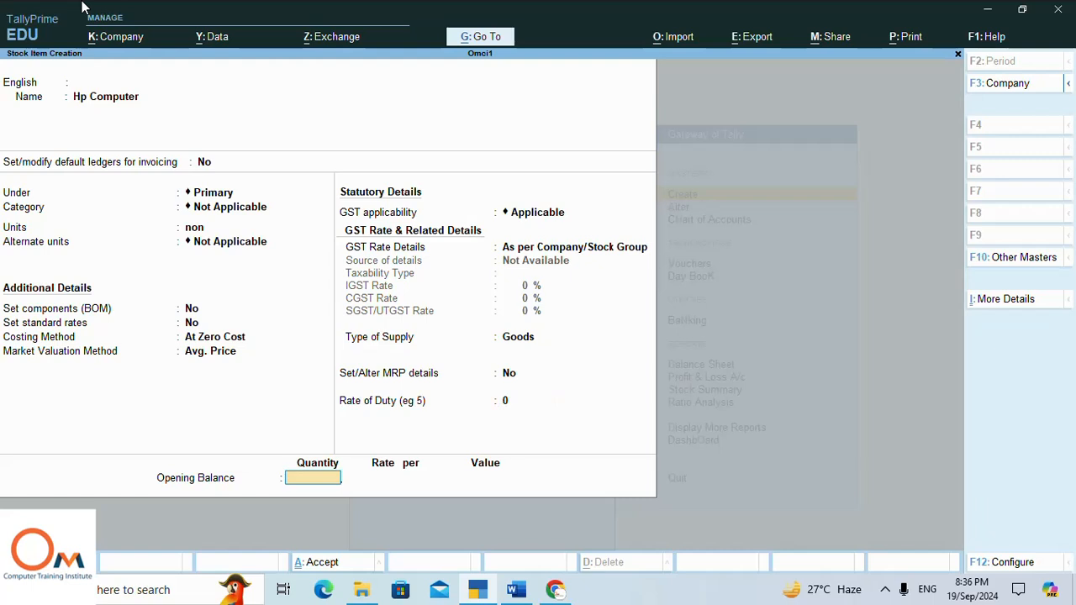
key(Return)
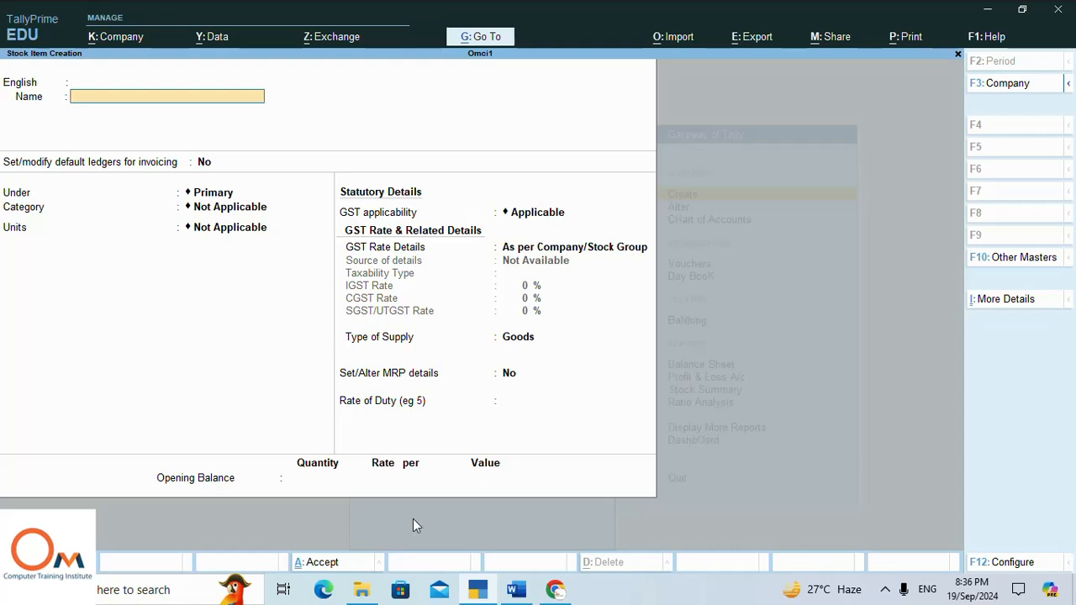
- Copy "Office Table" from the Word notes and use it as the name of the next TallyPrime stock item
click(516, 589)
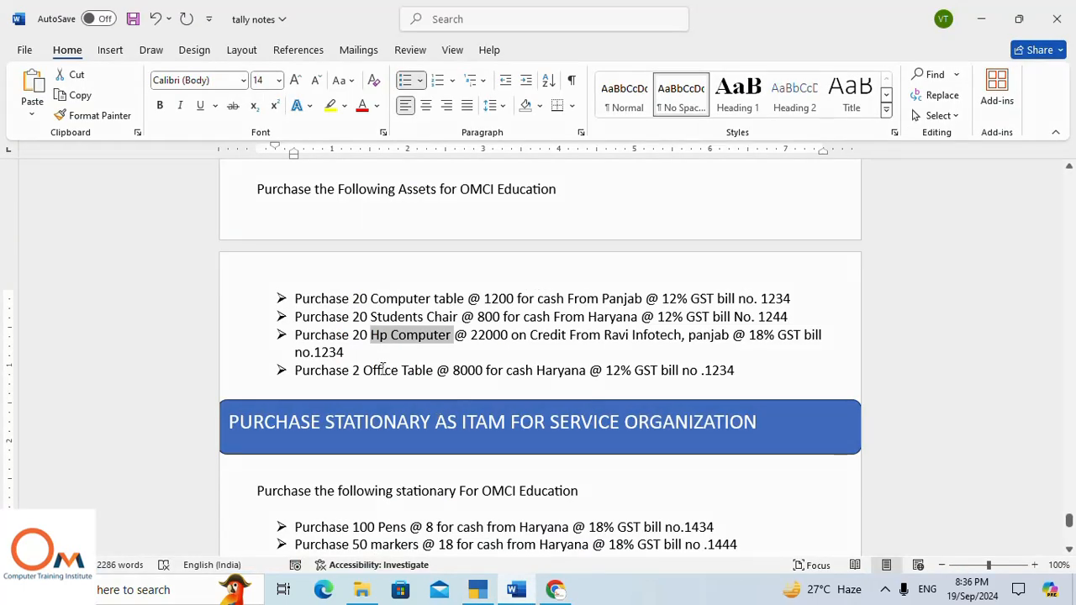
drag(363, 372, 430, 370)
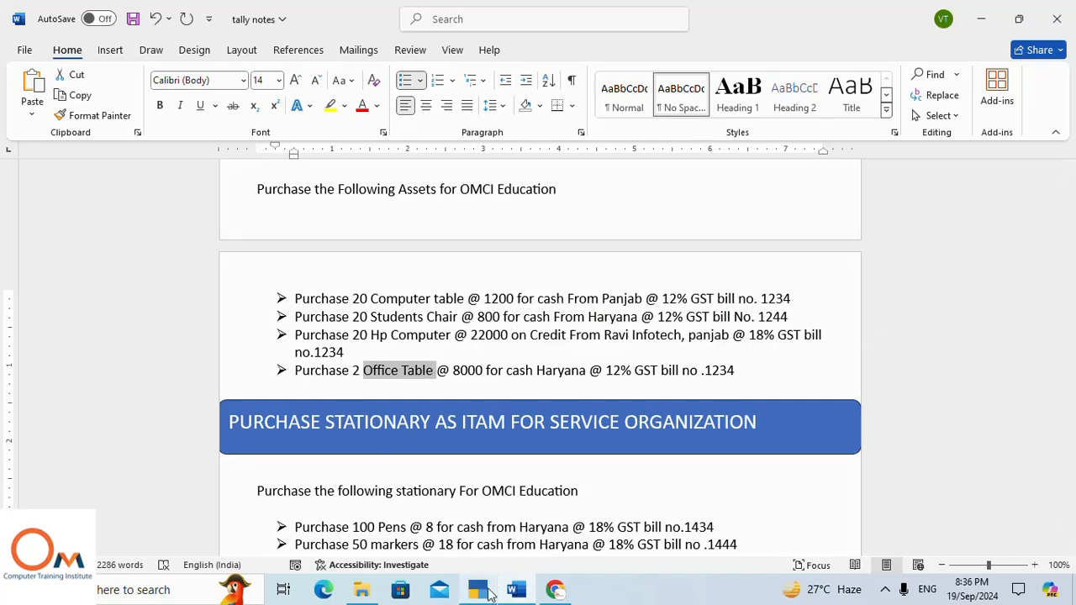
click(477, 589)
key(ctrl+alt+v)
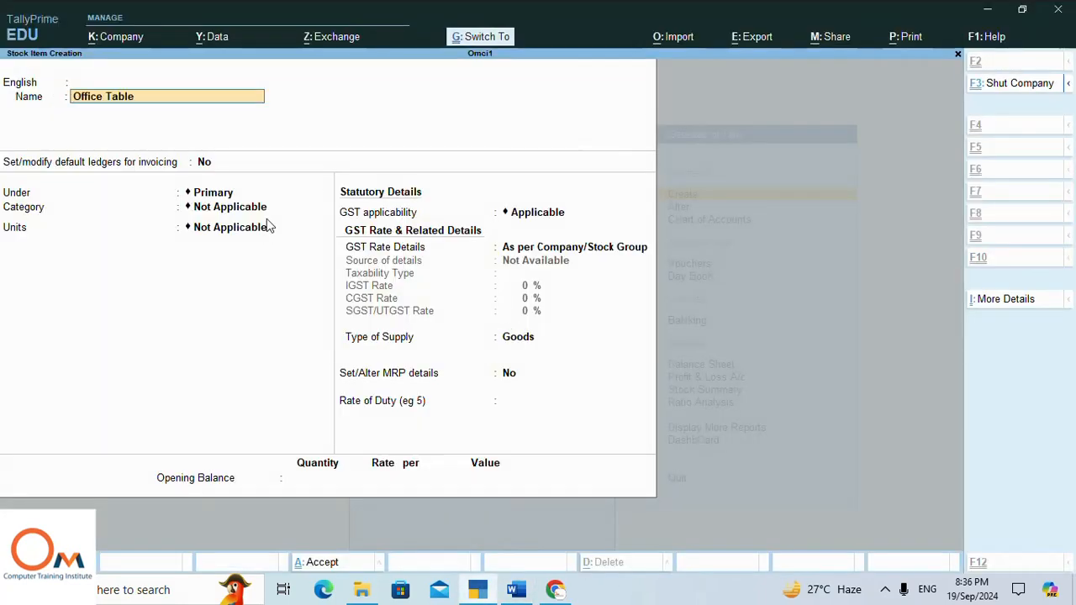
- Keep Office Table under Primary with no category or alternate units, and set its units to non
key(Return)
key(Return)
key(Return)
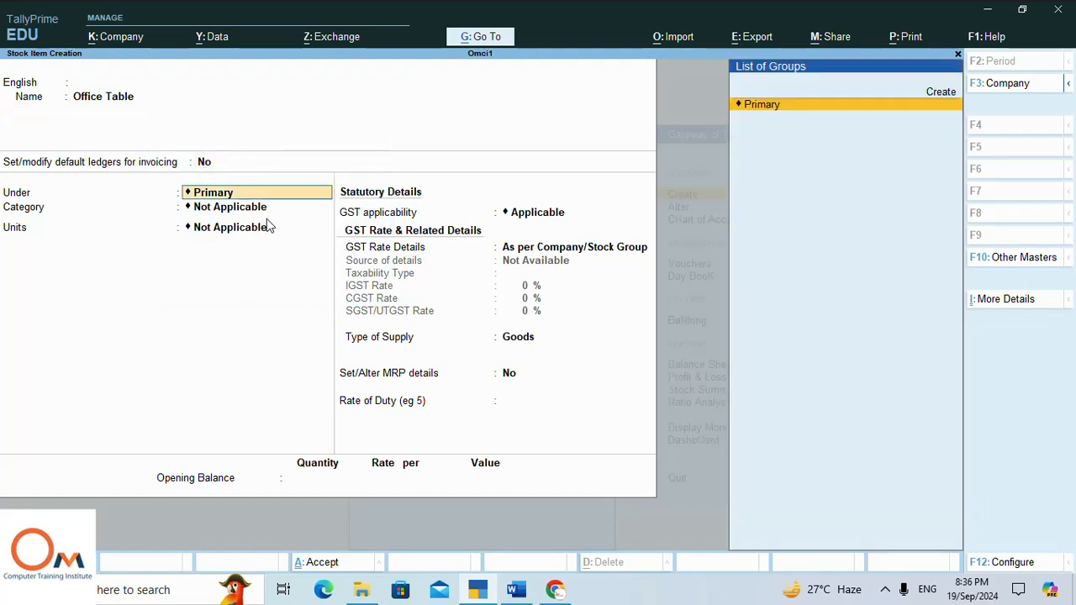
key(Return)
key(Return)
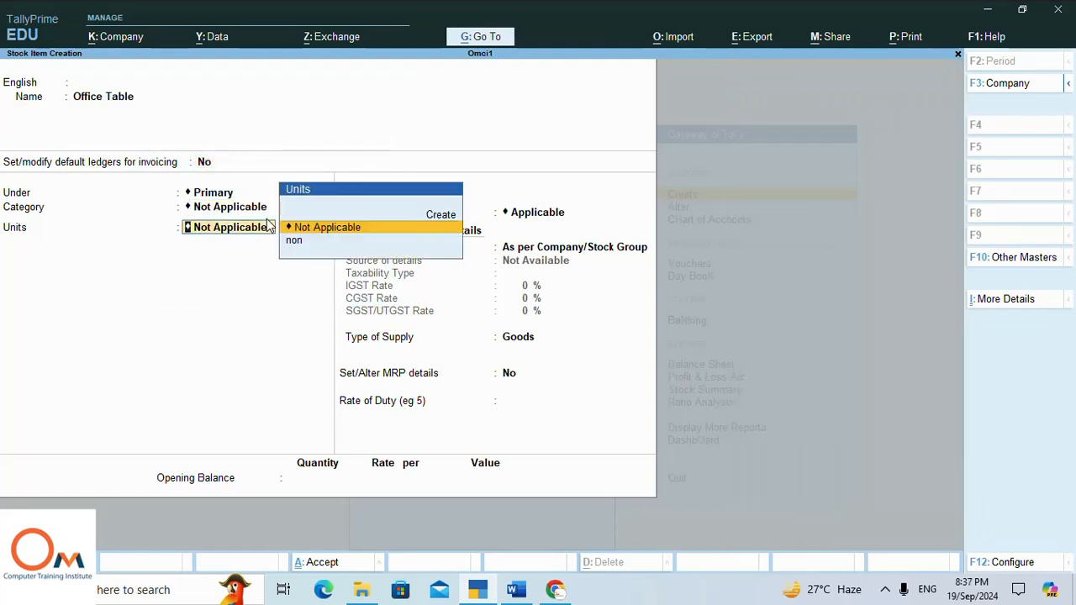
key(Down)
key(Return)
key(Return)
- Leave components and standard rates off for Office Table and set its costing method to At Zero Cost
key(Return)
key(Return)
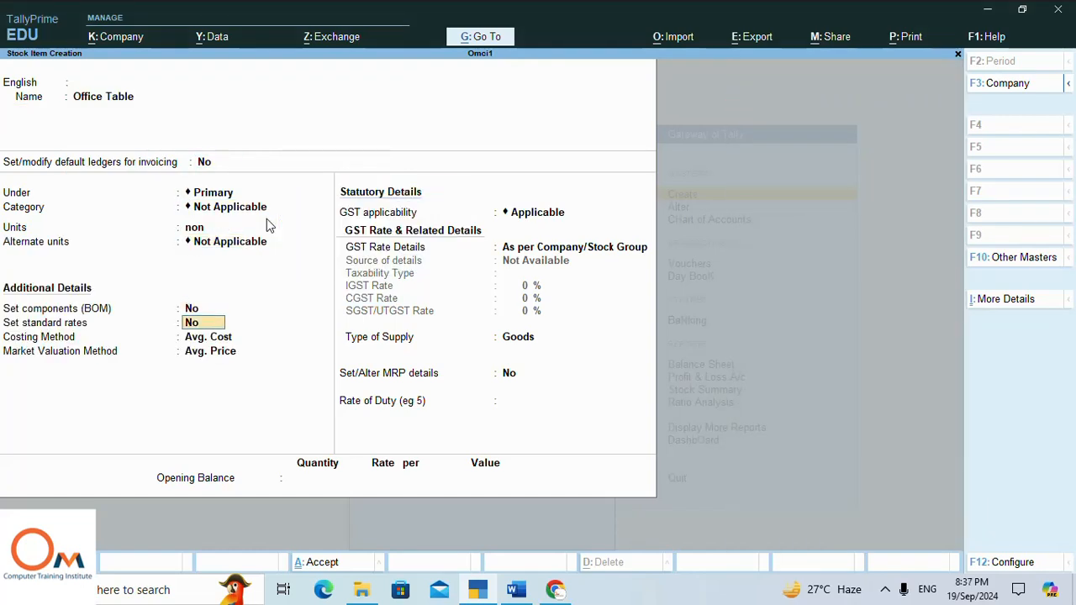
text(A)
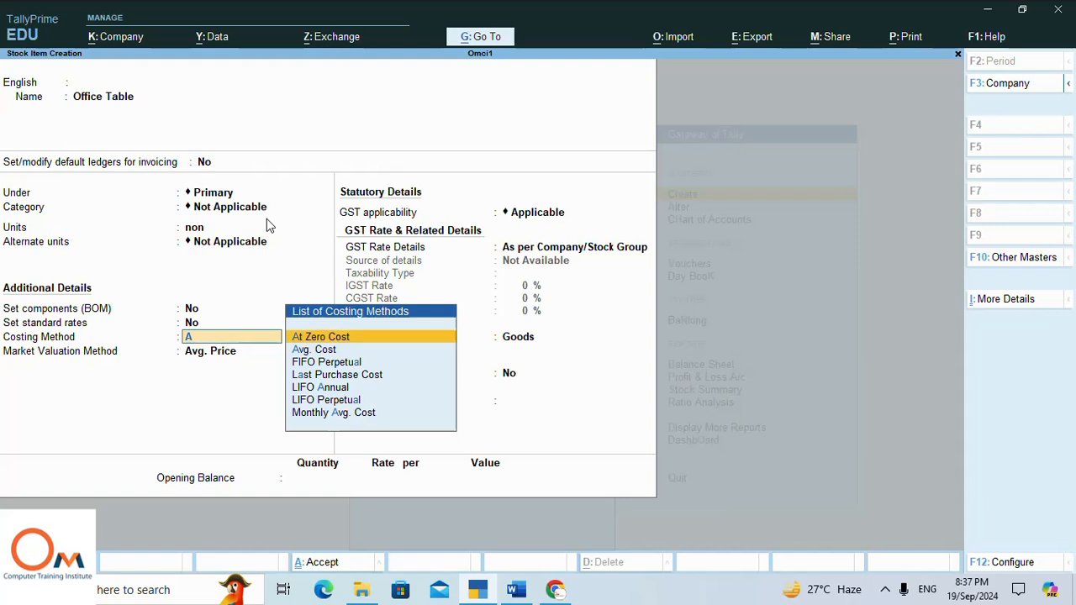
key(Return)
- Keep the default market valuation and GST details for Office Table and save the item without an opening balance
key(Return)
key(Return)
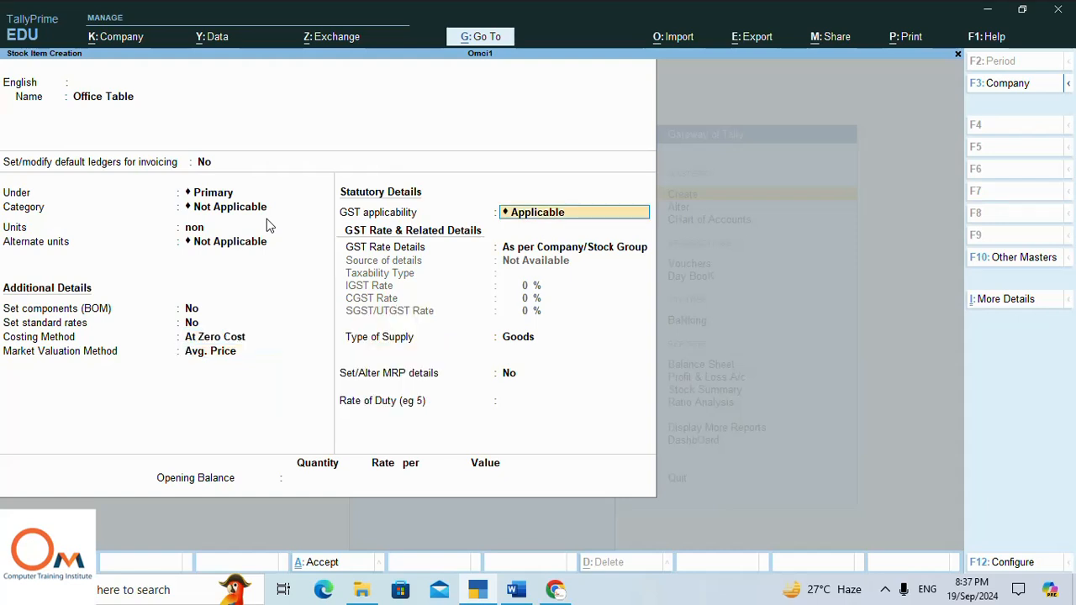
key(Return)
key(Return)
key(Return)
key(Return)
key(Return)
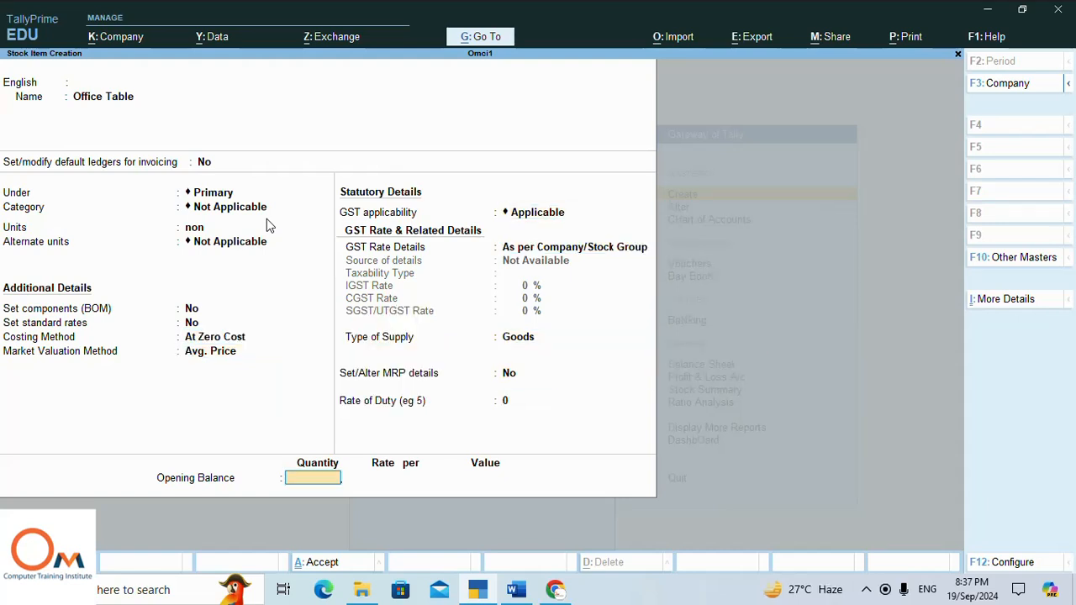
key(Return)
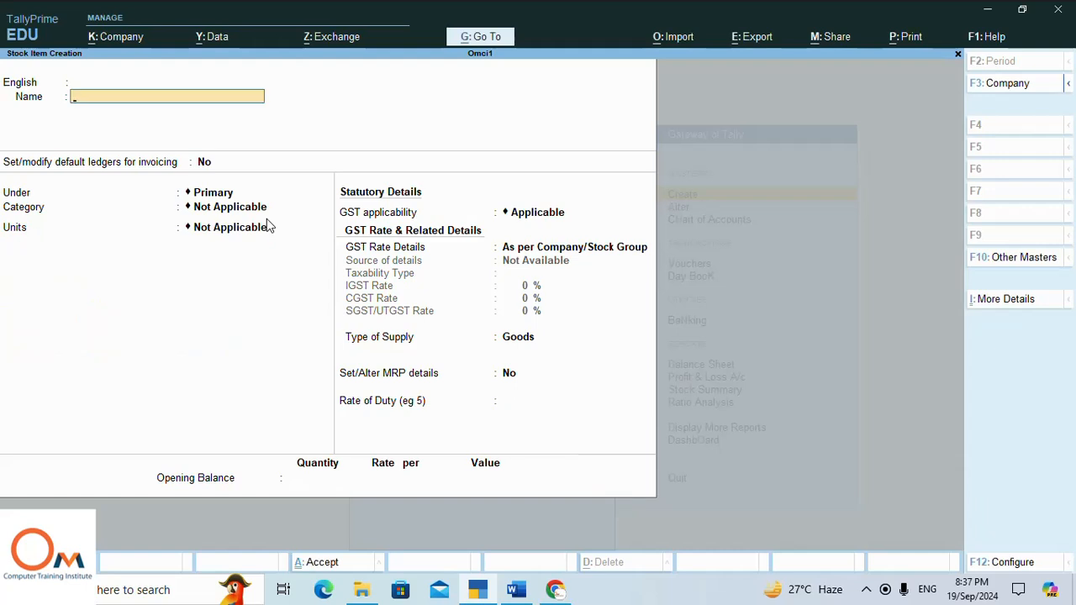
- Leave stock item creation without starting another item and return to the Gateway of Tally
key(Escape)
key(Return)
key(Escape)
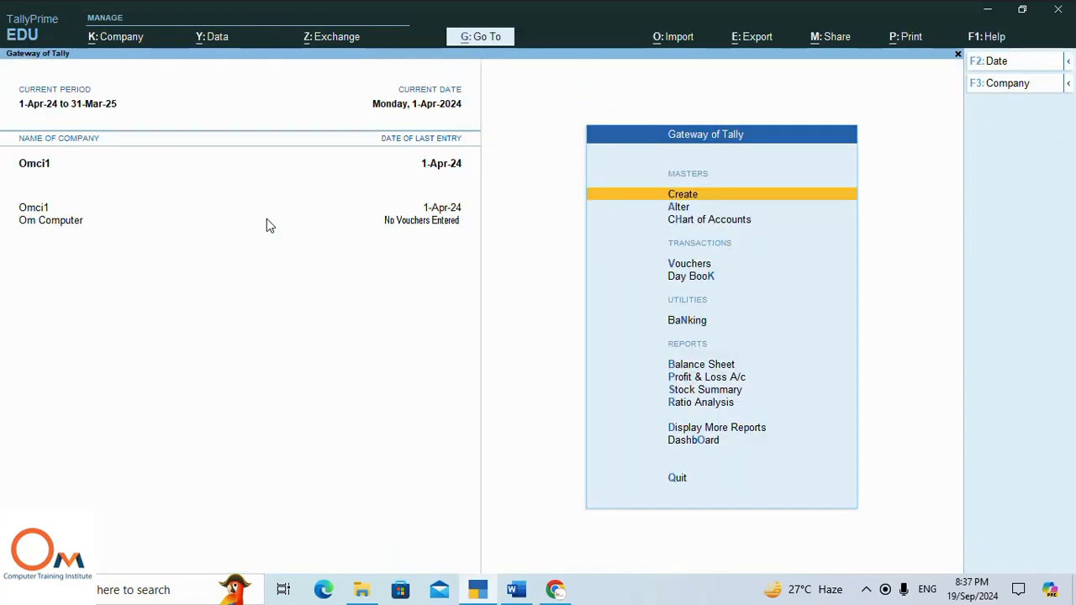
- Review the list of existing stock items available for alteration, without opening any of them, and return to the Gateway of Tally
key(Down)
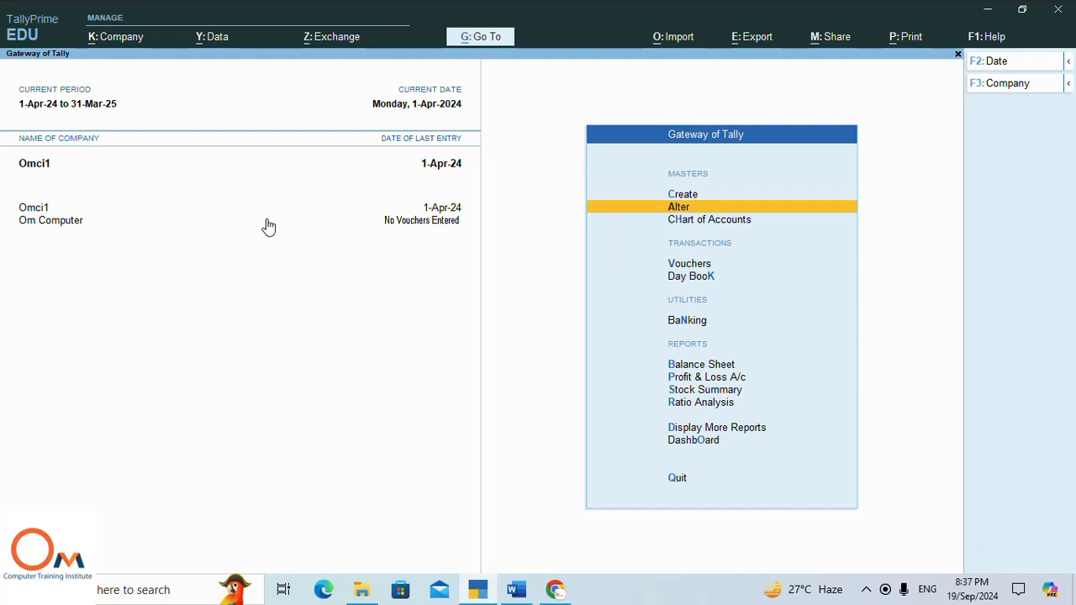
key(Return)
key(Down)
key(Down)
key(Down)
key(Down)
key(Down)
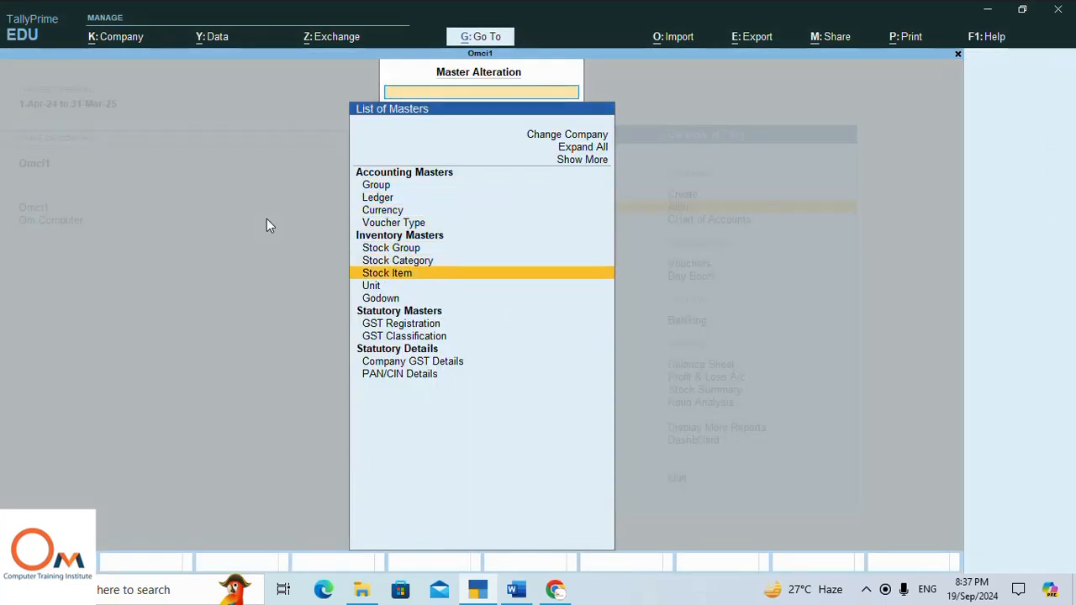
key(Return)
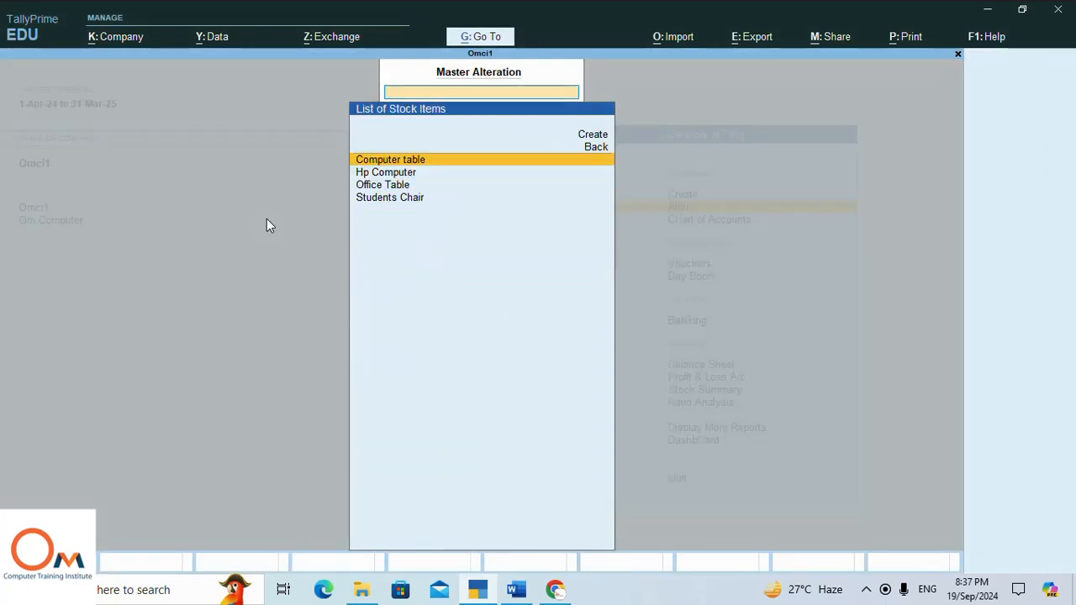
key(Escape)
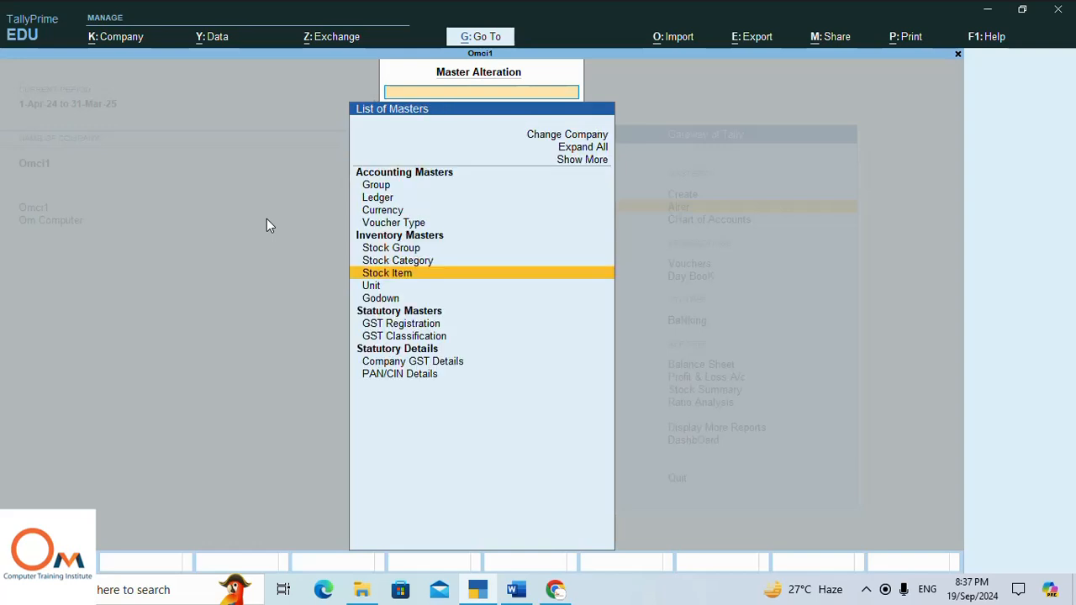
key(Escape)
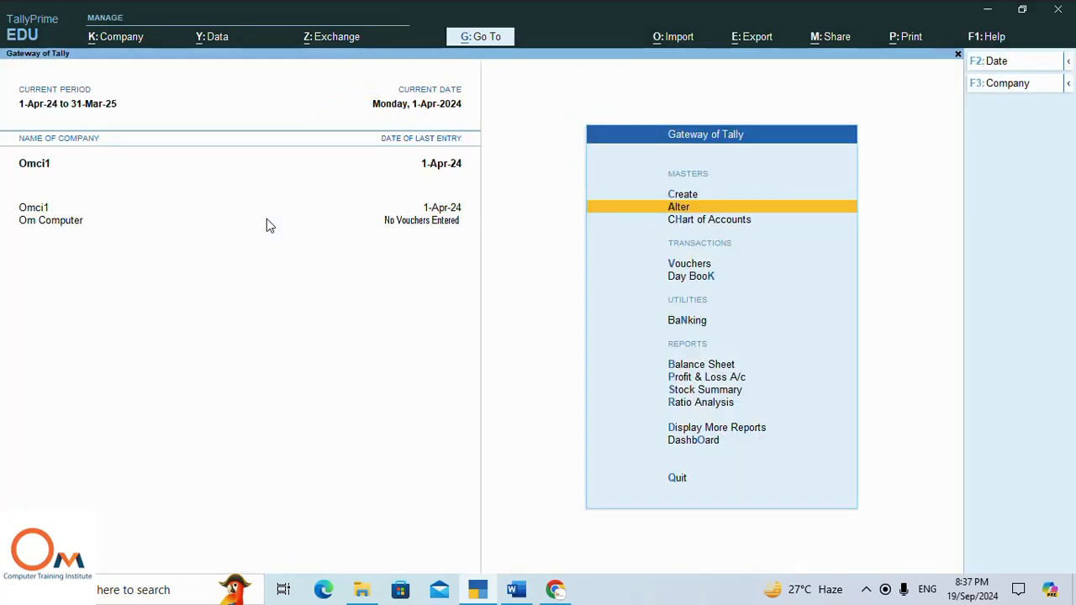
- Start a new ledger named Fixe Asset and place it under the Fixed Assets group
key(Up)
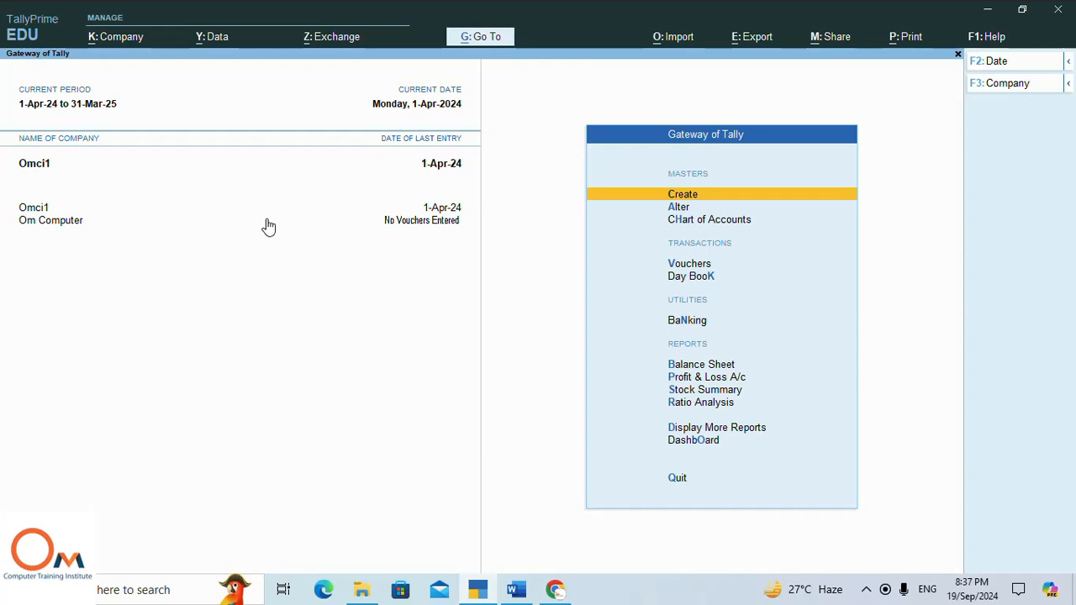
key(Return)
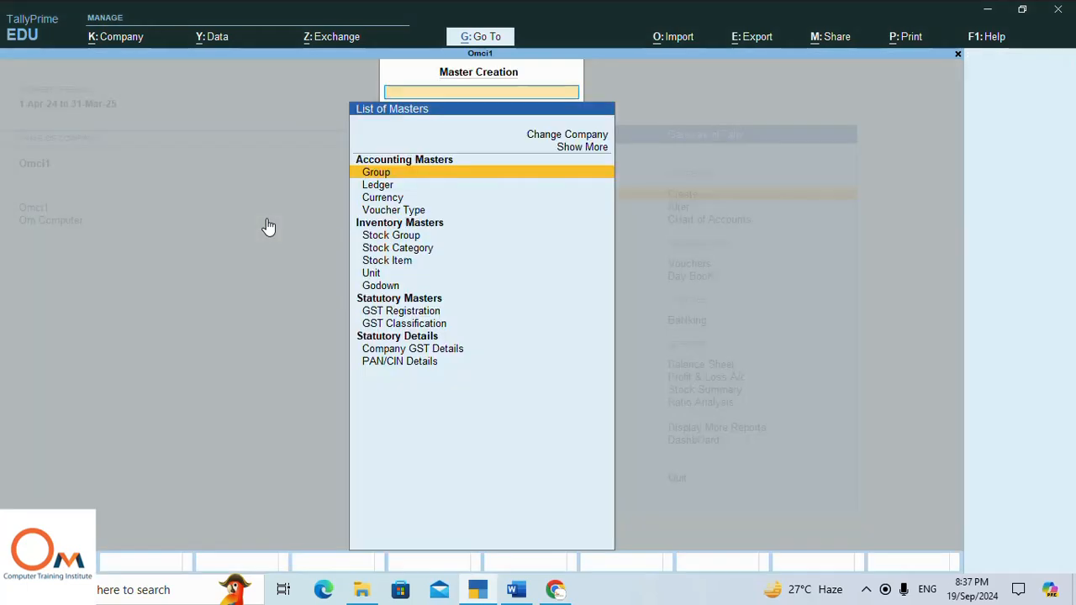
key(Down)
key(Return)
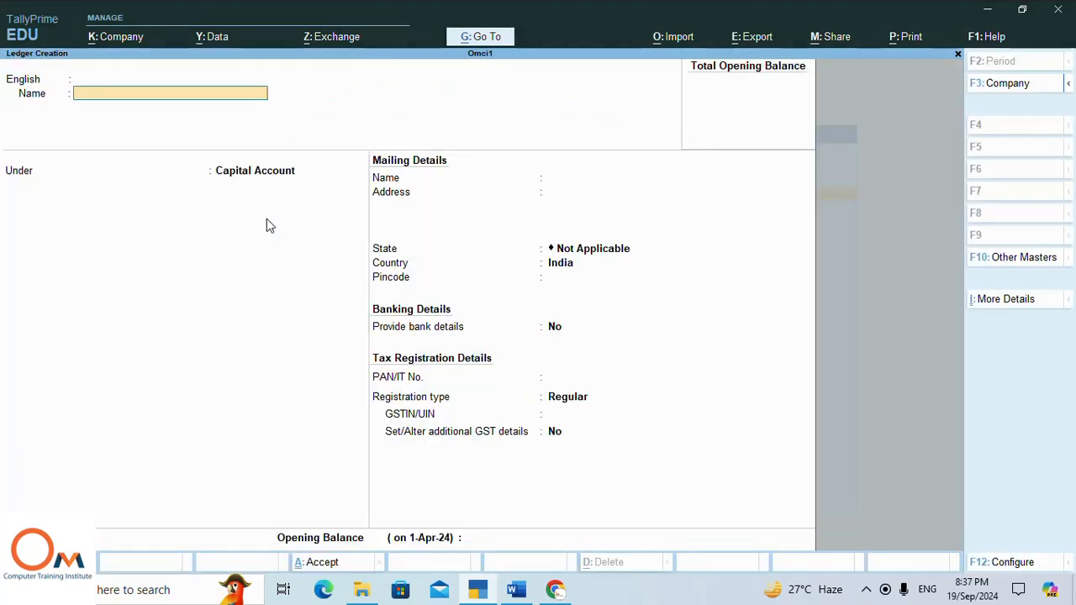
text(Fixe Asse)
key(Return)
key(Return)
key(Return)
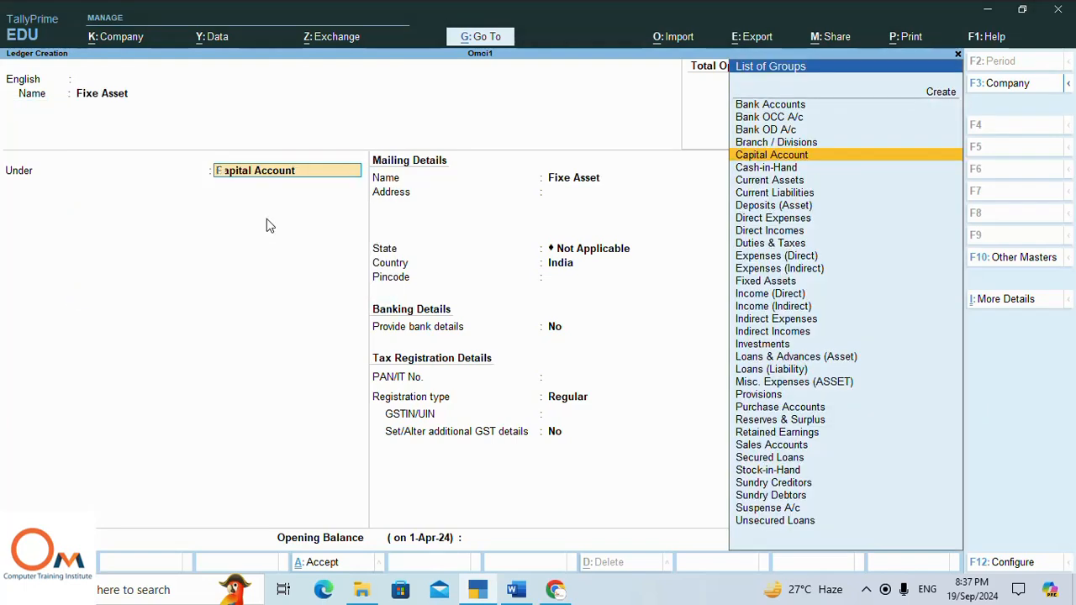
text(F)
key(Return)
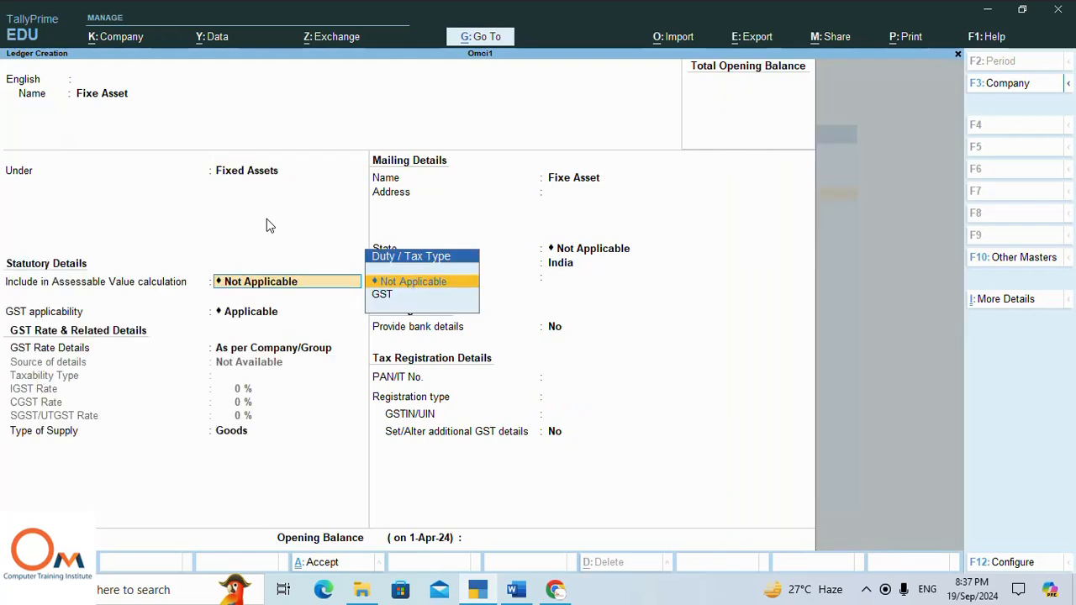
- Correct the ledger name to FixedAsset, keeping assessable value calculation Not Applicable and GST applicability Applicable
click(99, 95)
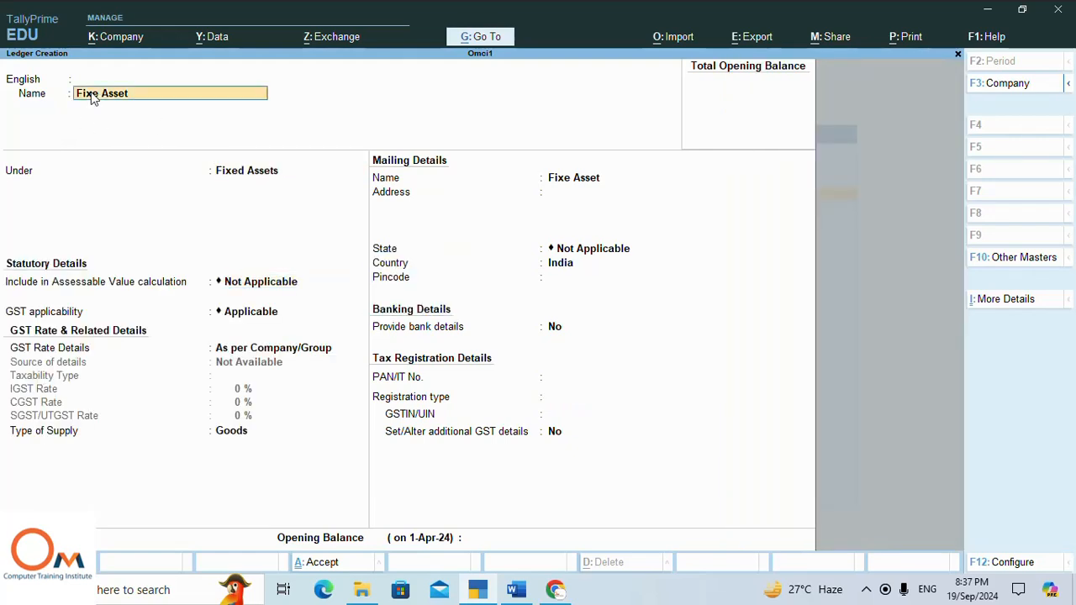
click(101, 96)
text(d)
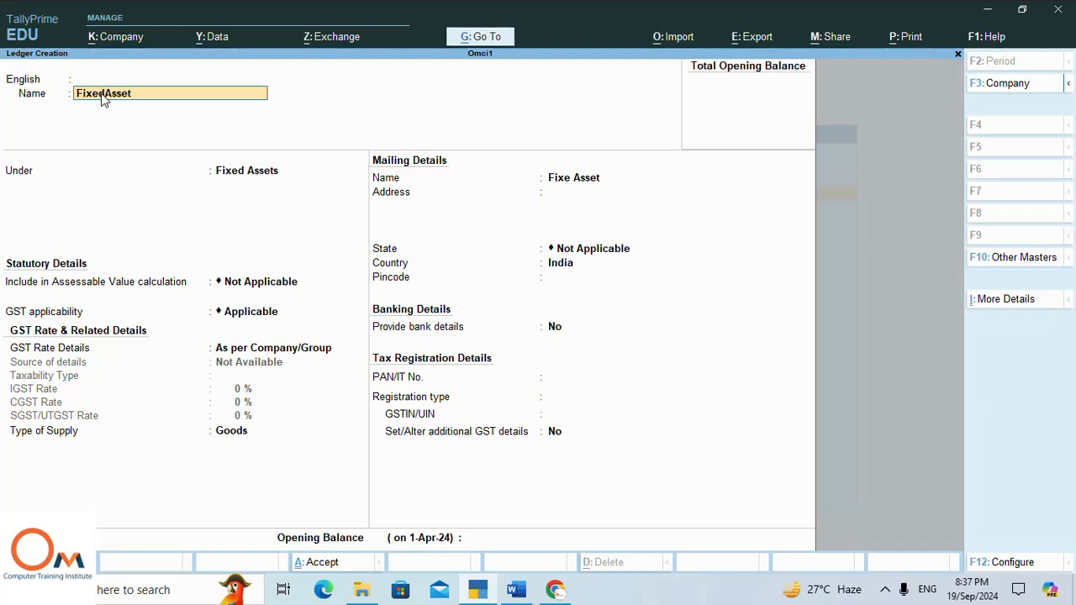
click(270, 284)
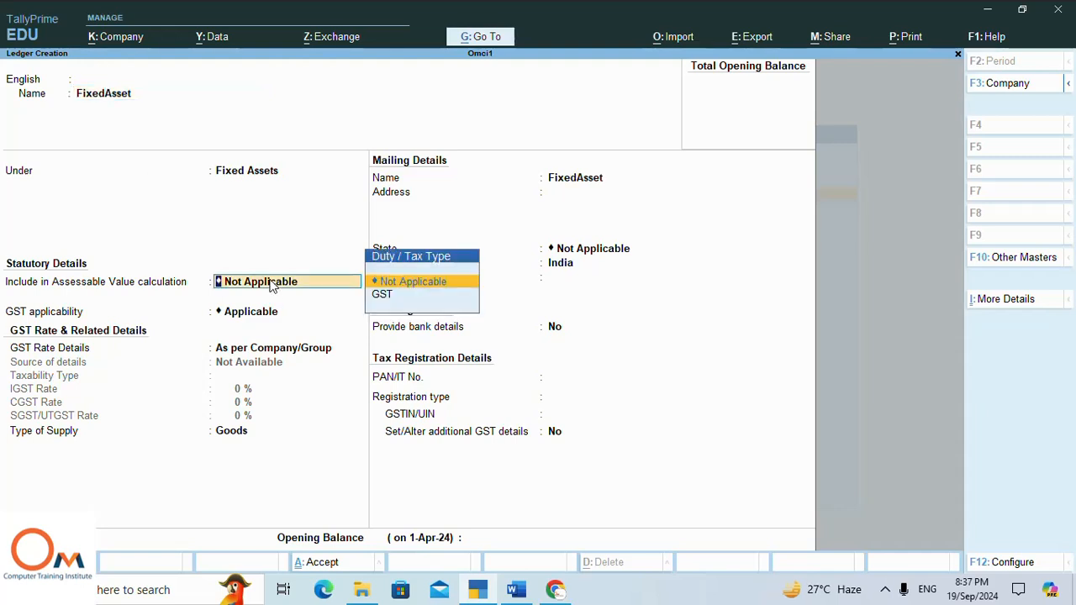
key(Return)
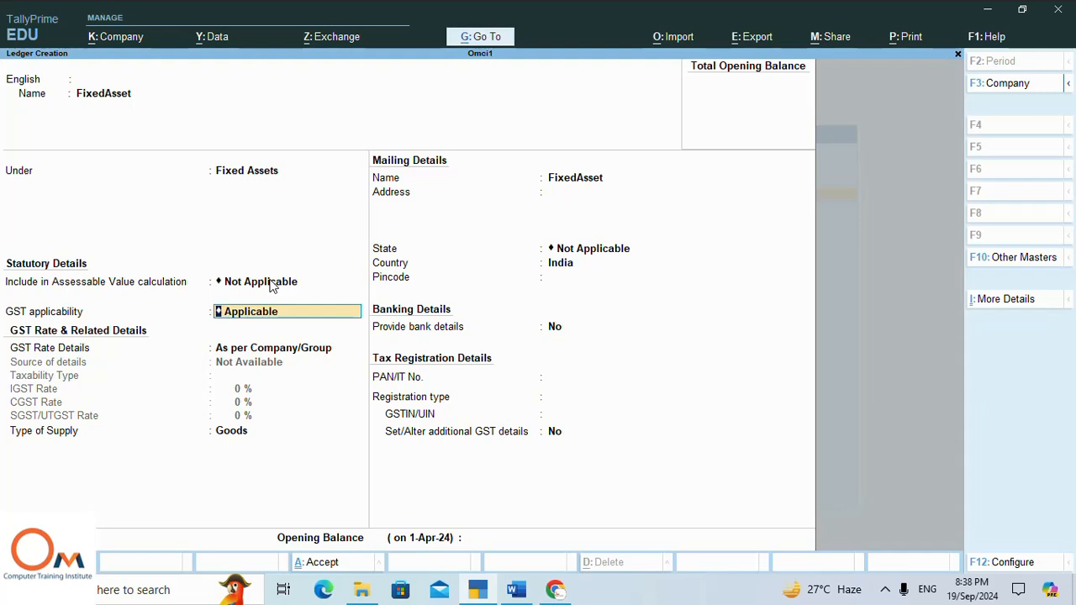
key(Return)
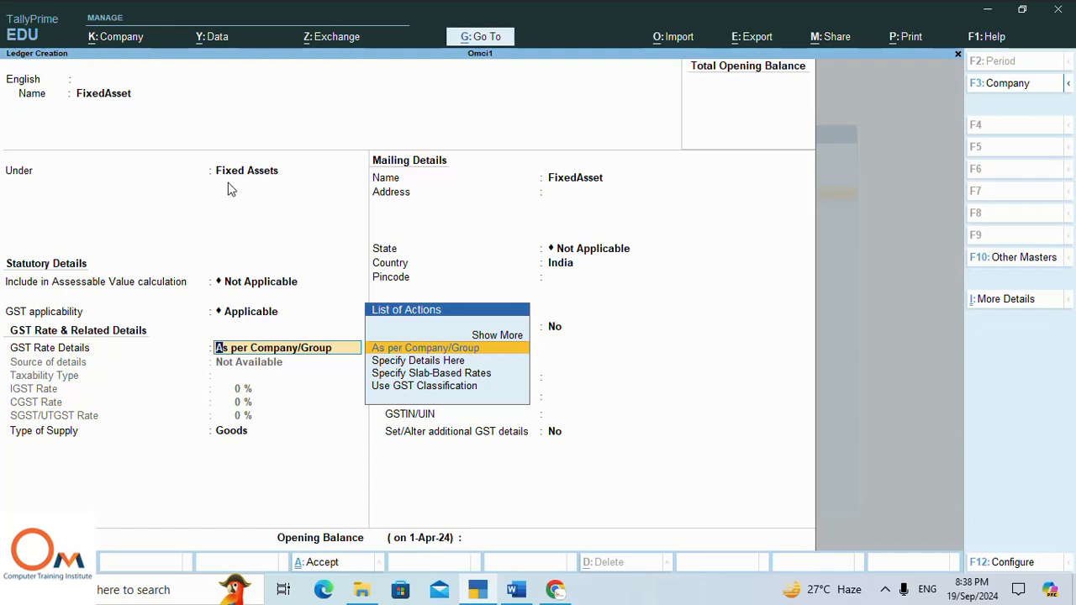
- Open the ledger configuration and set both Show more configurations and Show all configurations to Yes
click(1013, 565)
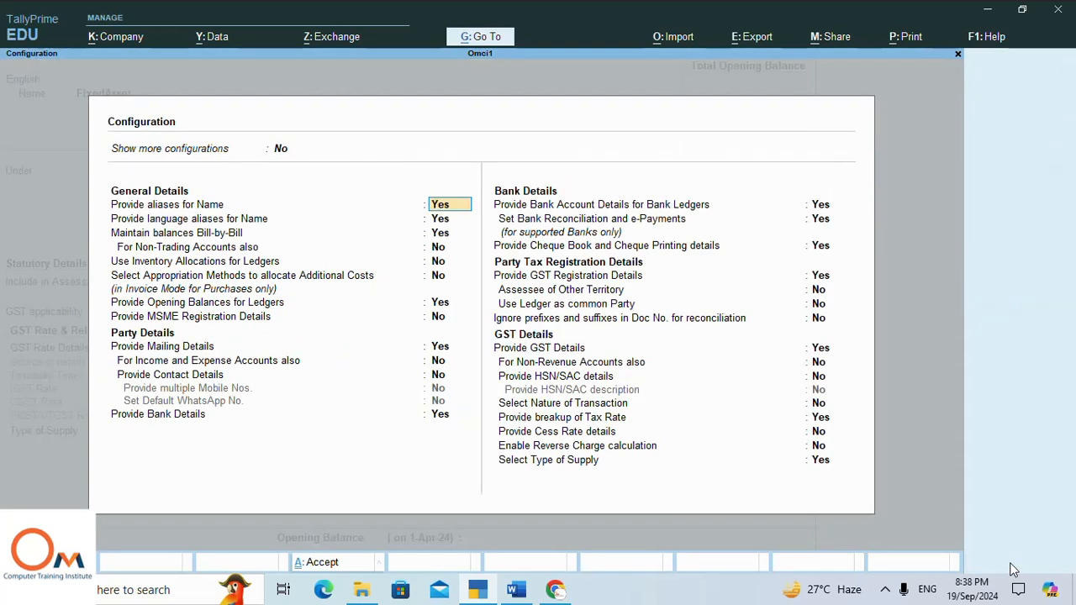
key(Up)
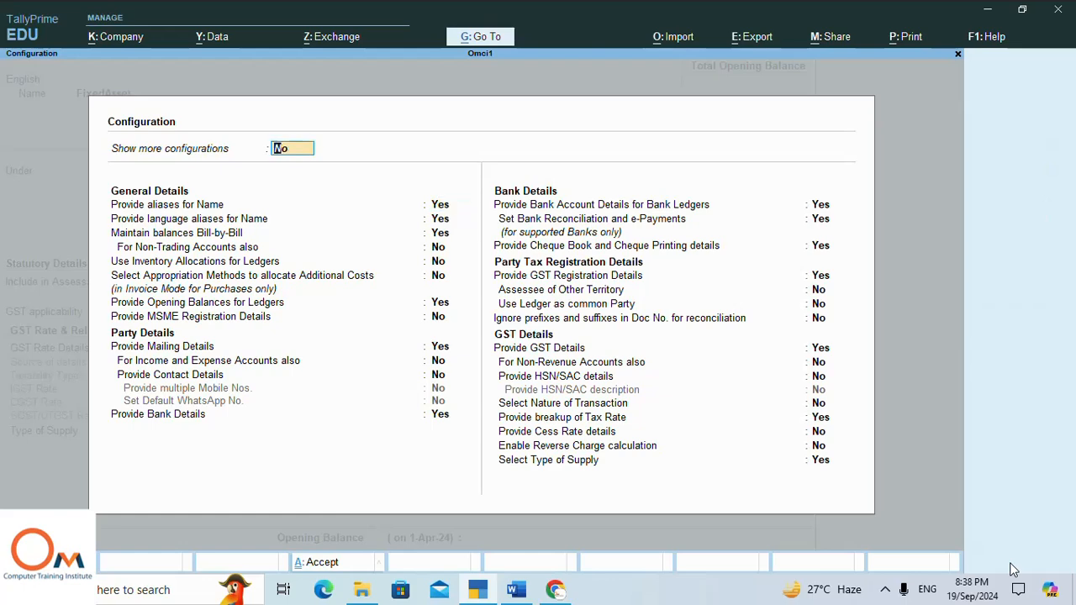
text(yes)
key(Return)
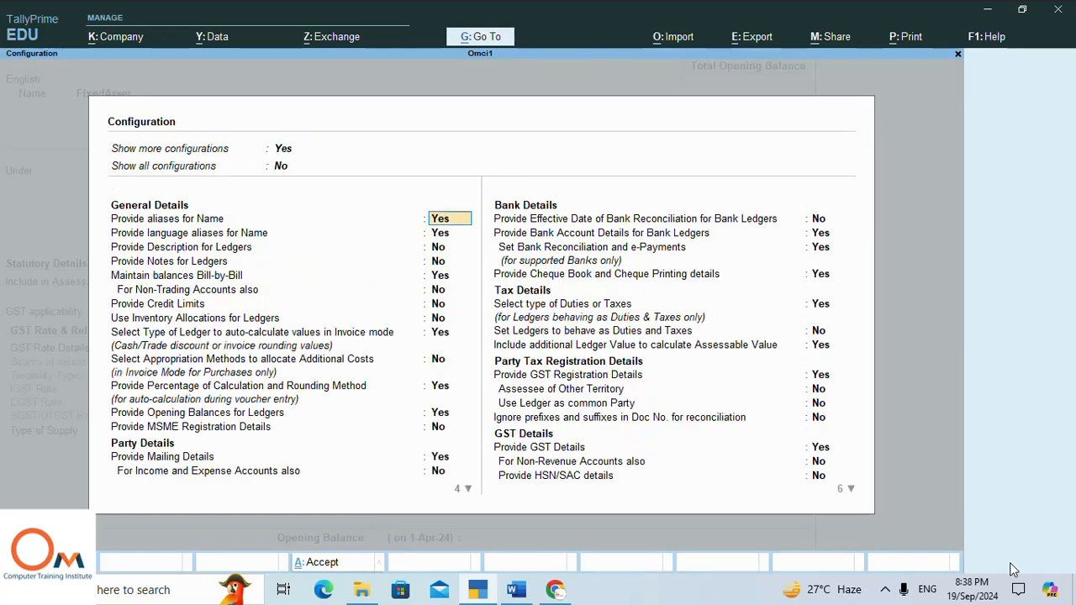
key(Return)
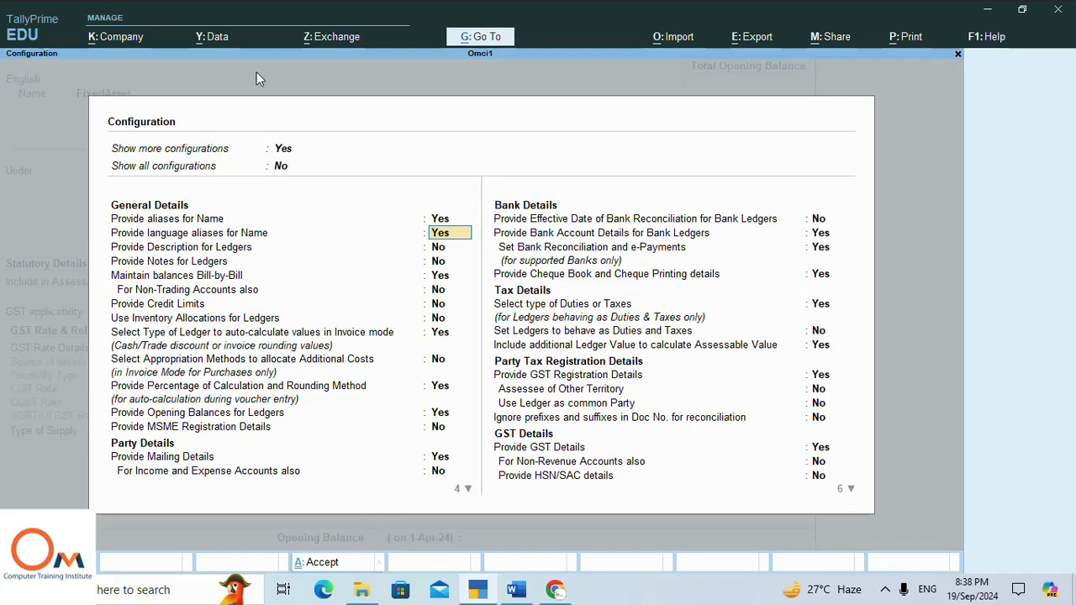
click(281, 166)
text(yes)
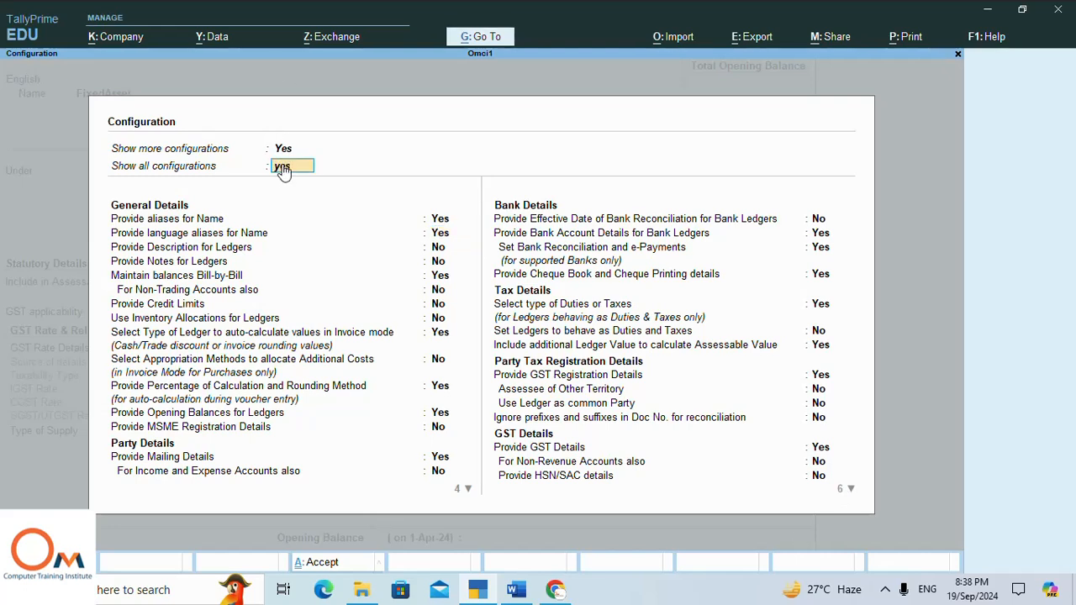
key(Return)
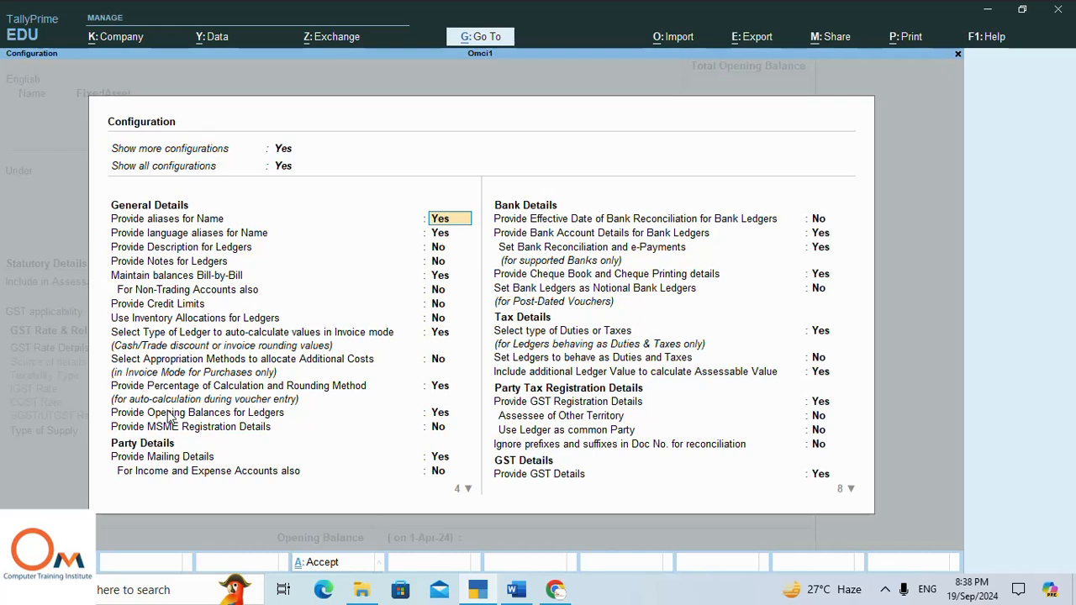
- Enable Use Inventory Allocations for Ledgers and accept the configuration
key(Down)
key(Down)
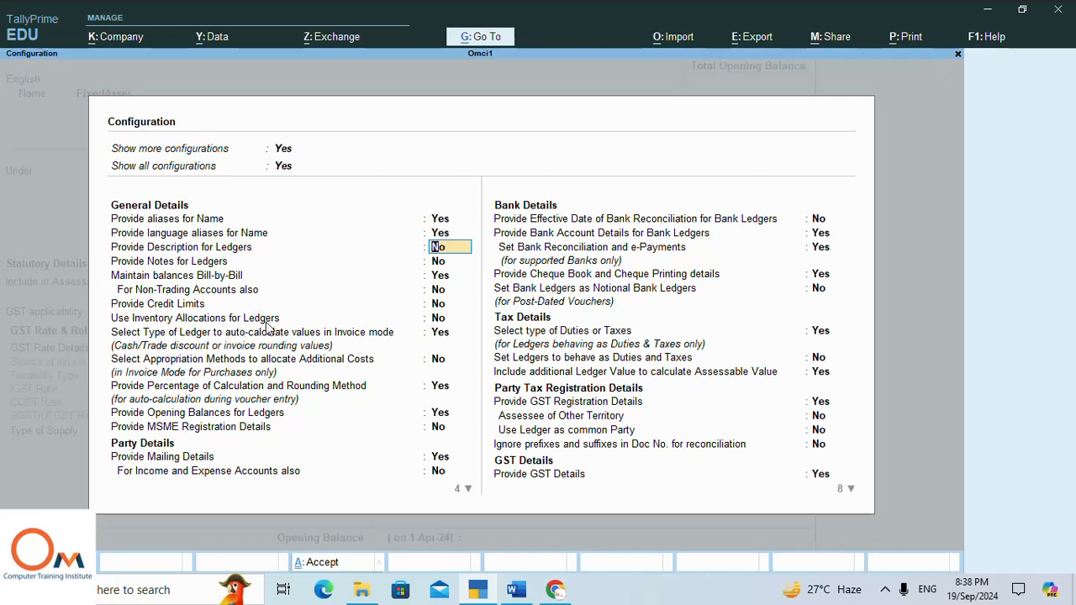
click(442, 320)
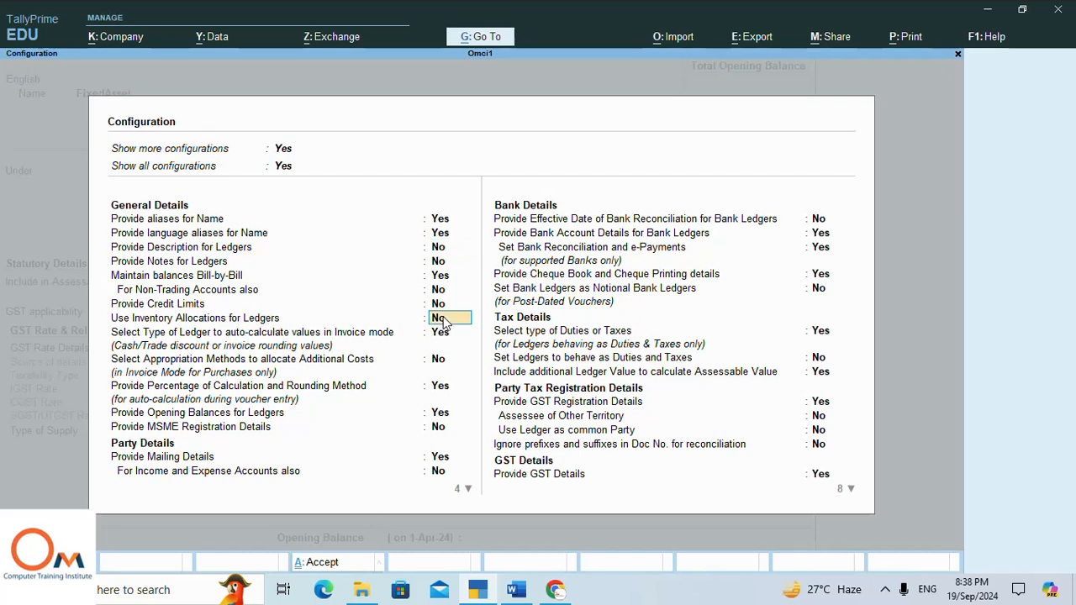
text(yes)
key(ctrl+a)
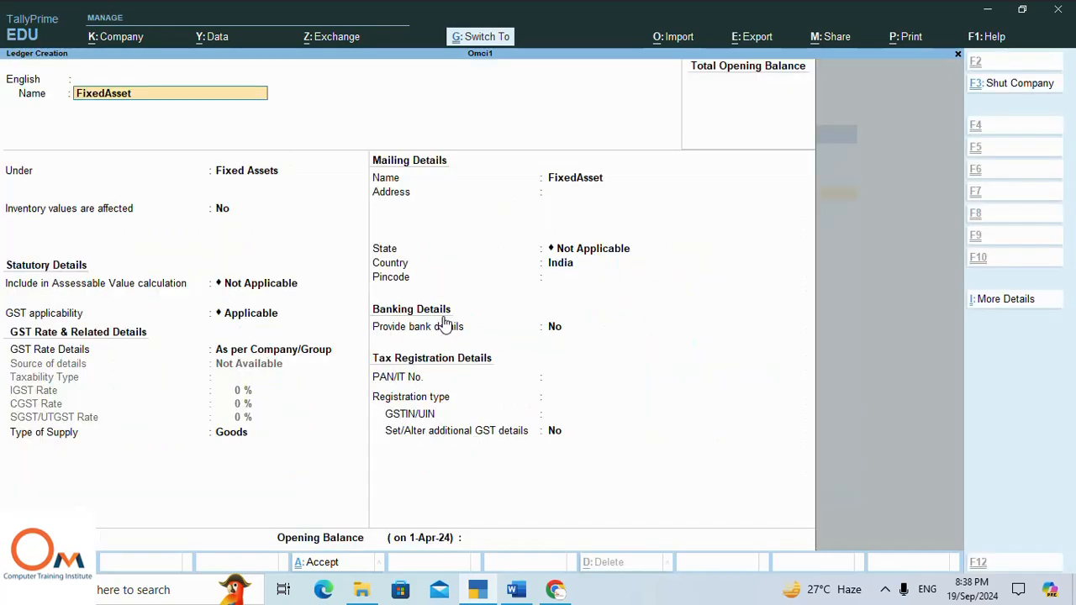
- Set Inventory values are affected to Yes for the FixedAsset ledger and keep its default statutory details
key(Return)
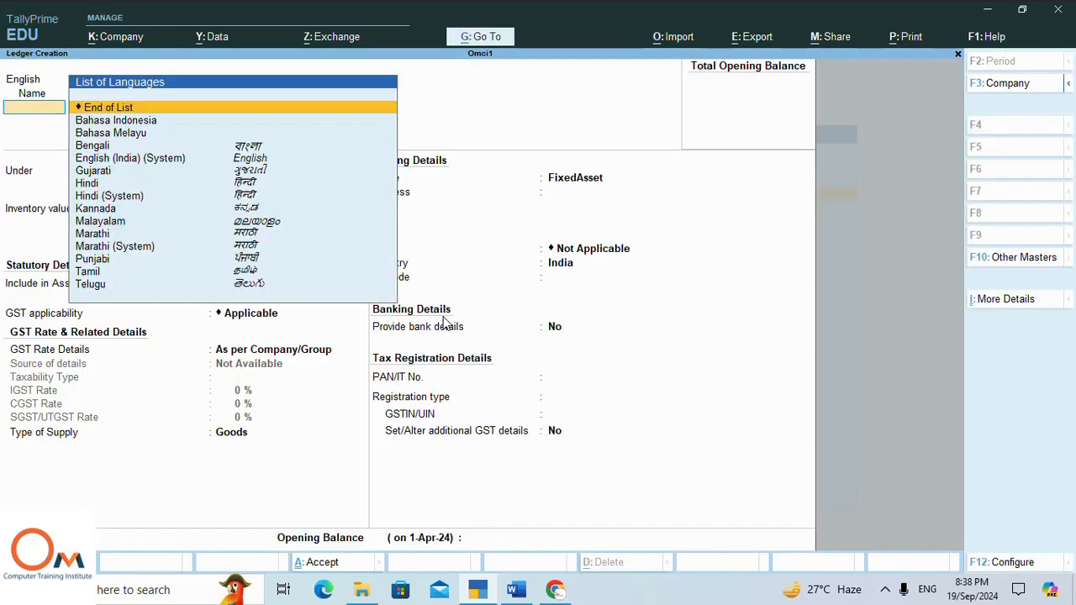
key(Return)
key(Return)
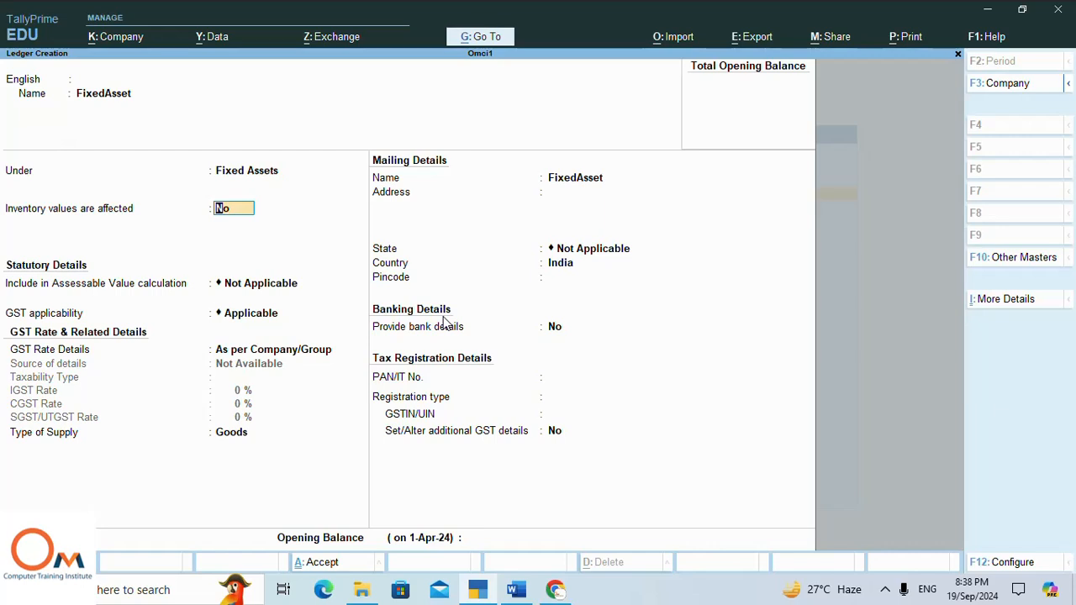
text(yes)
key(Return)
key(Return)
key(Return)
key(Return)
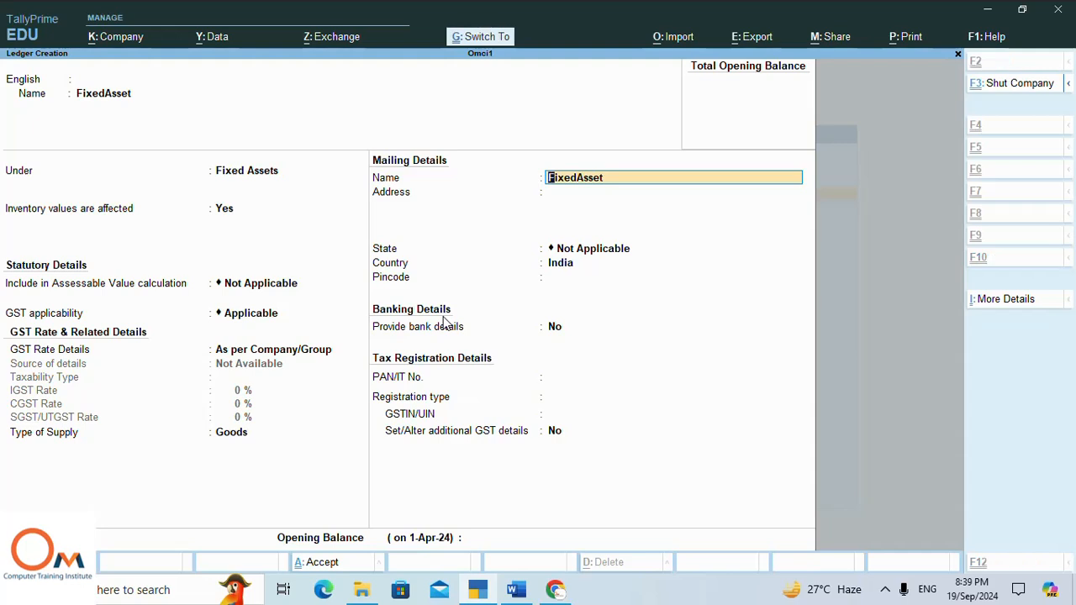
- Save the FixedAsset ledger with its default mailing details and return to the Gateway of Tally
key(ctrl+a)
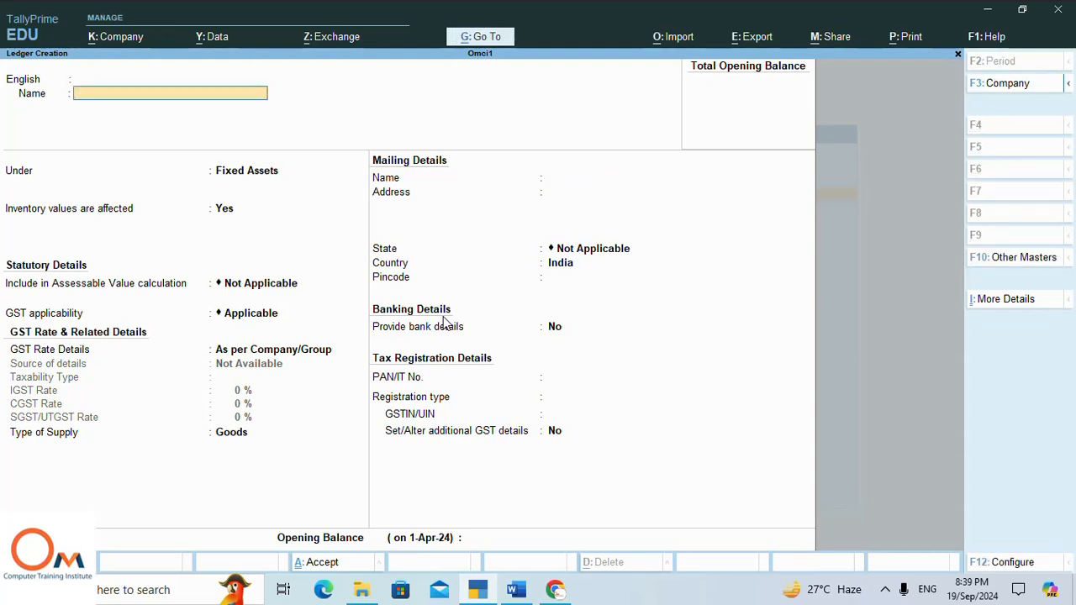
key(Escape)
key(Escape)
key(Escape)
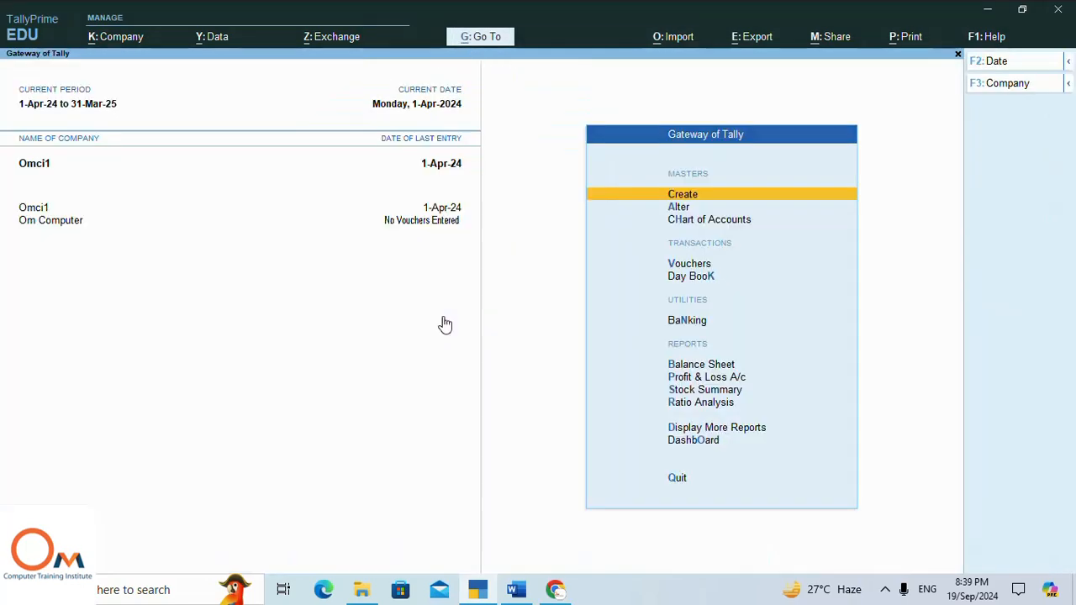
- Start a new purchase voucher and keep its mode as Item Invoice
key(Down)
key(Down)
key(Down)
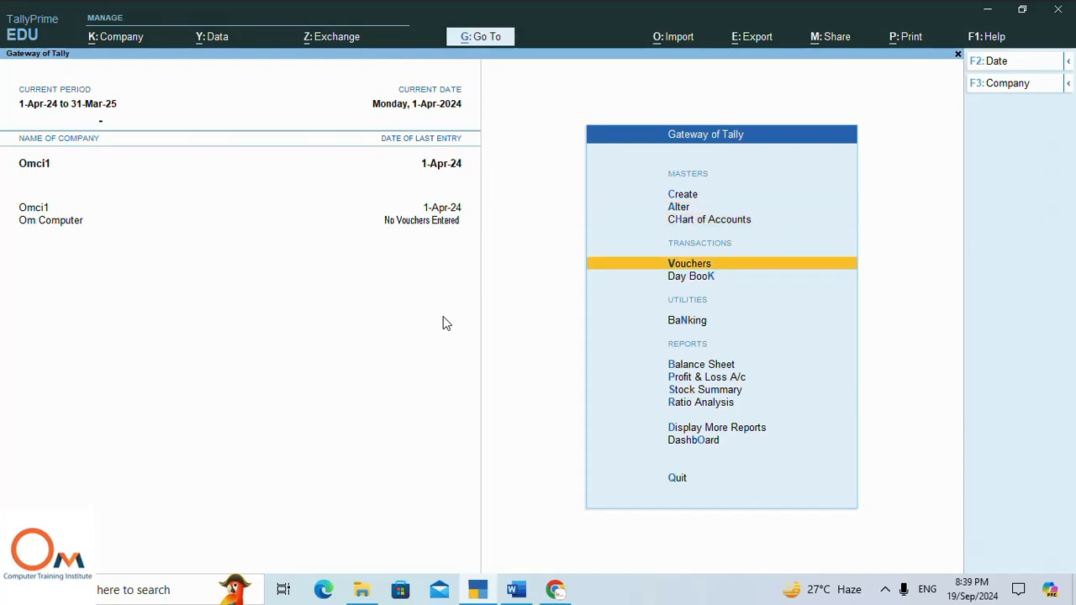
key(Return)
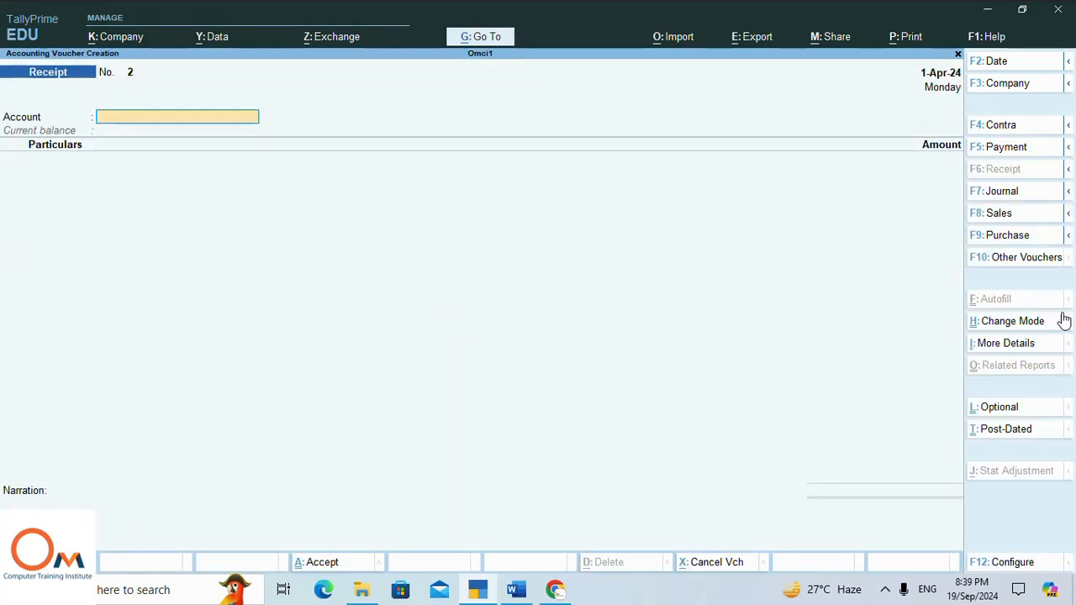
click(1045, 236)
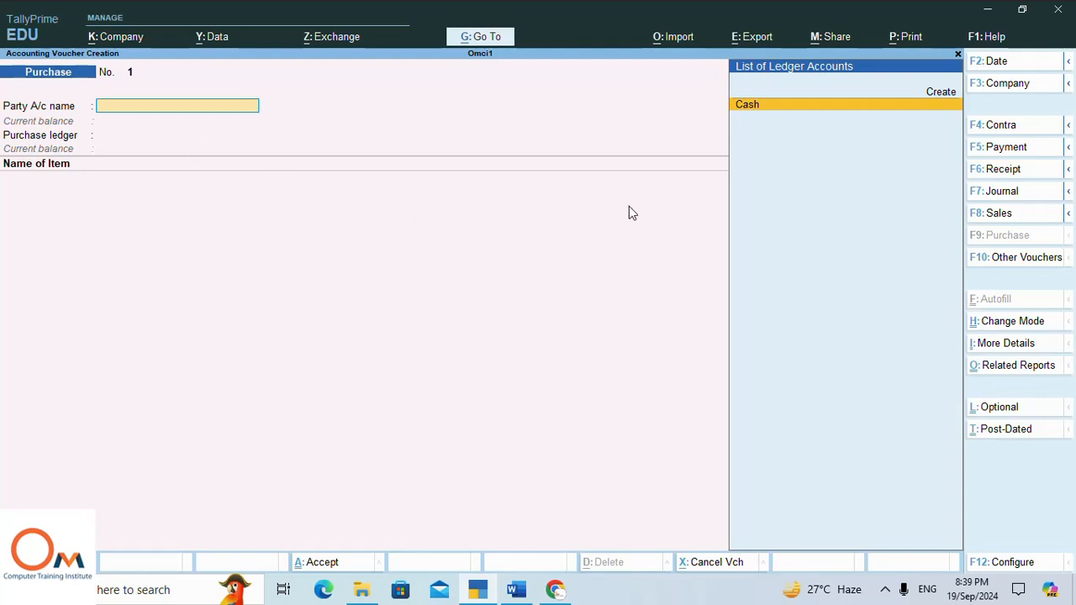
click(1007, 322)
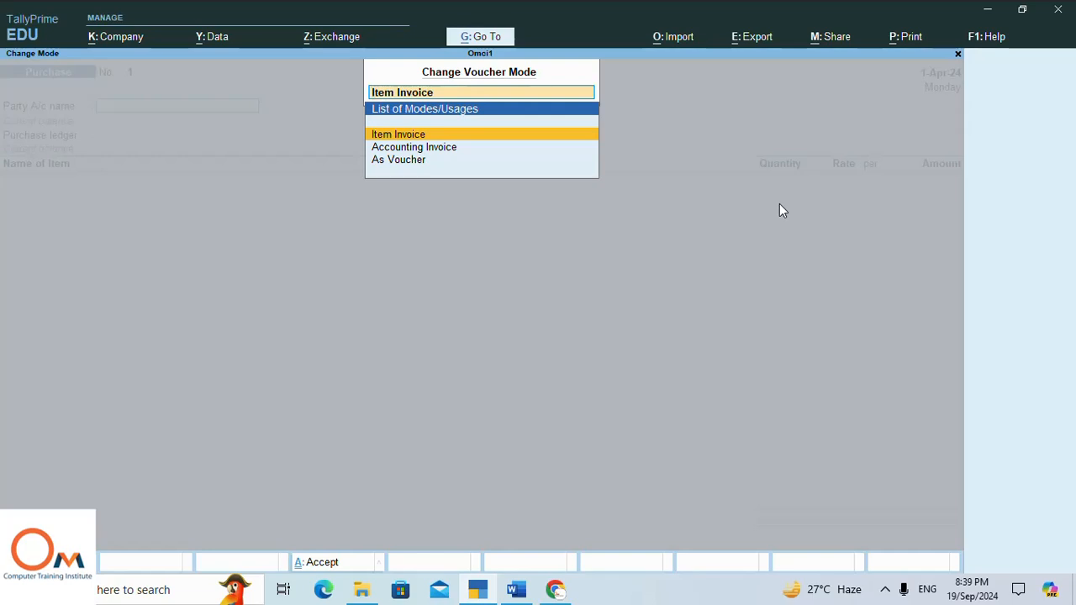
key(Return)
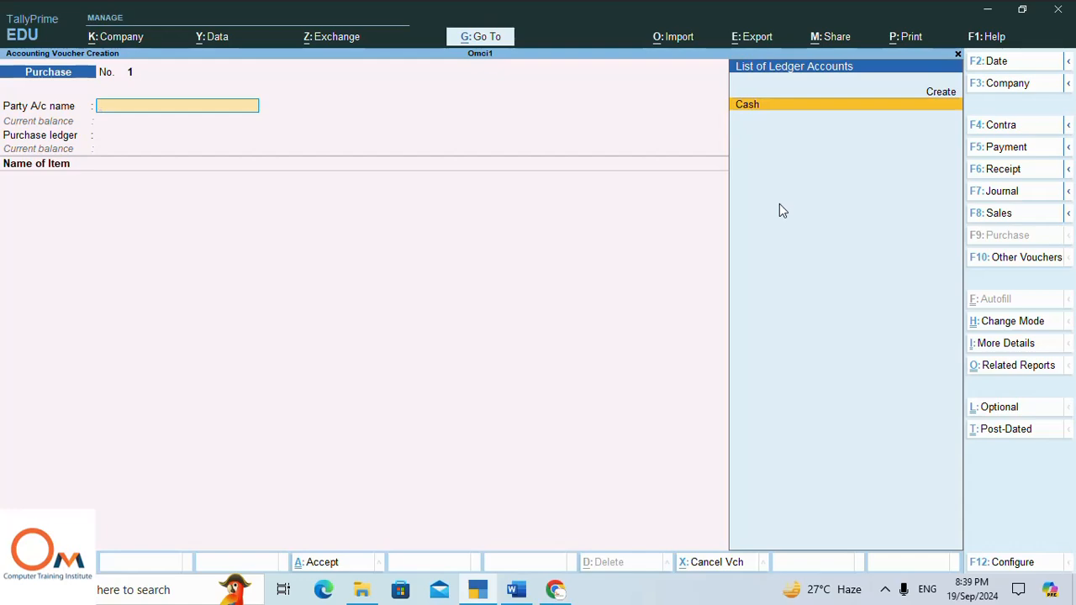
- Select Cash as the party for the purchase voucher after checking the Word notes, leaving the receipt details blank
click(519, 591)
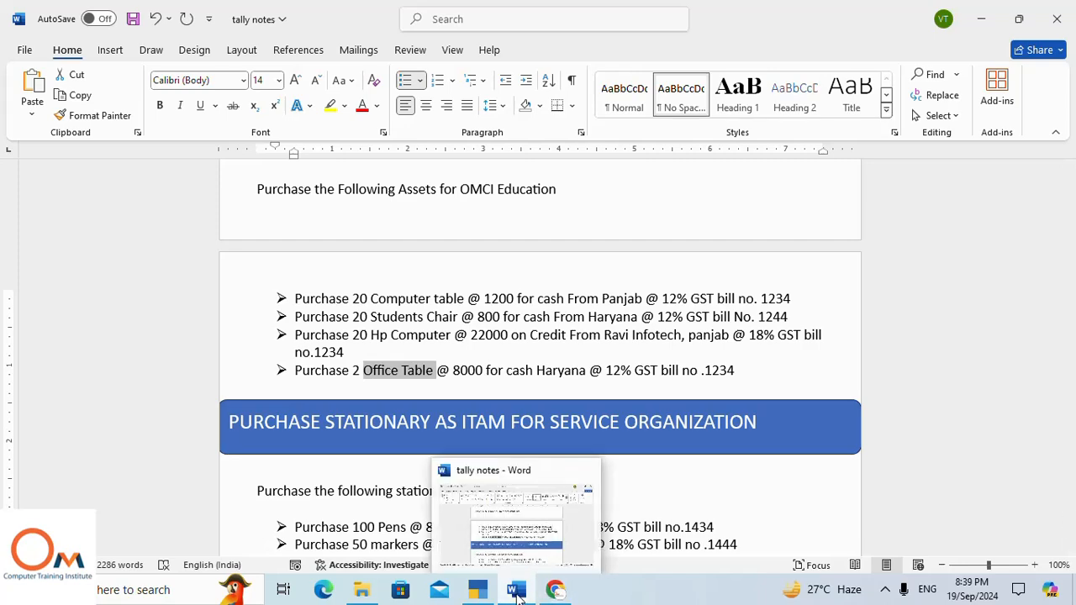
click(518, 595)
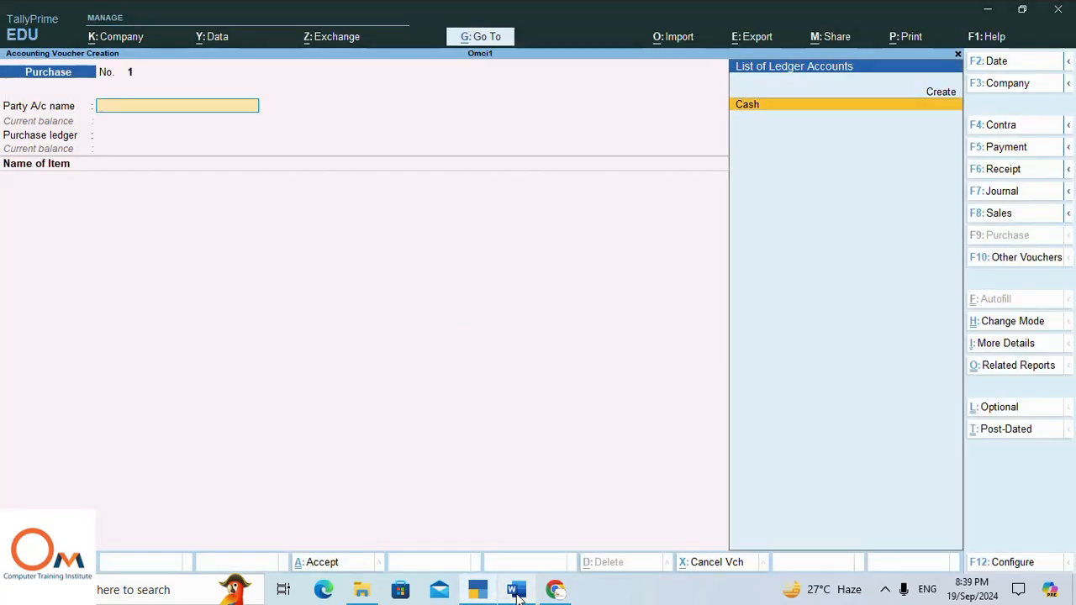
key(Return)
key(Return)
key(Return)
key(Return)
key(Return)
key(Return)
key(Return)
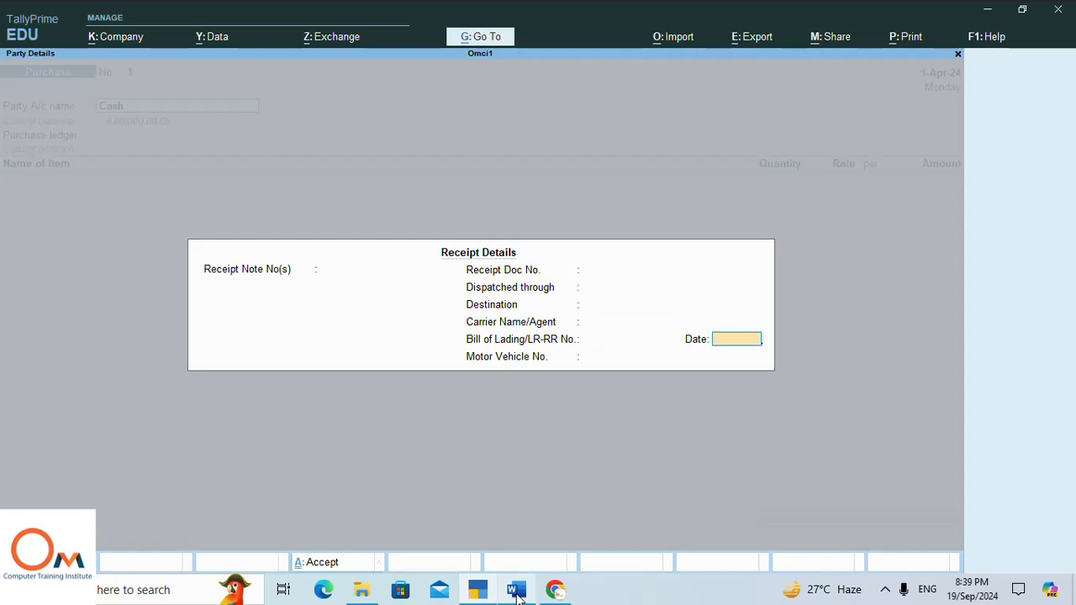
key(Return)
key(Return)
key(Return)
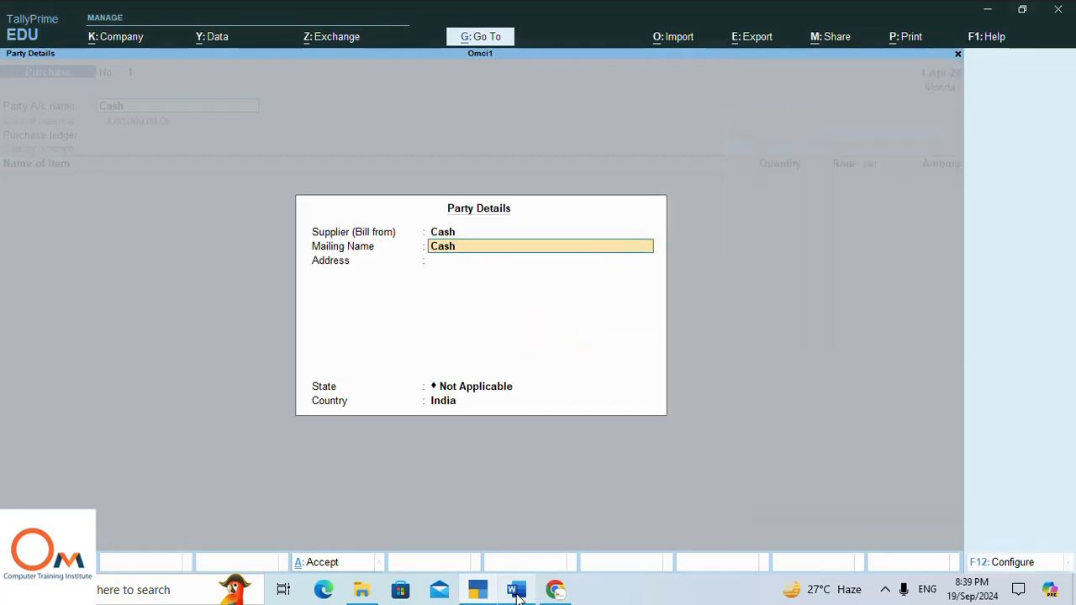
- Set the Cash party's state to Haryana, leaving the address blank, and accept the party details
key(Return)
text(H)
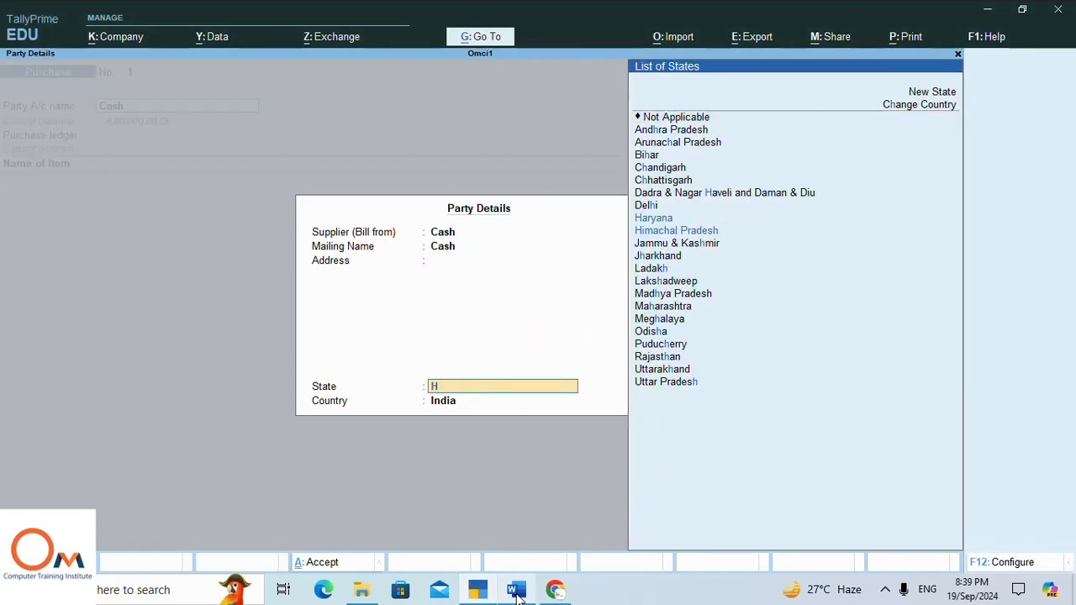
key(Return)
key(Return)
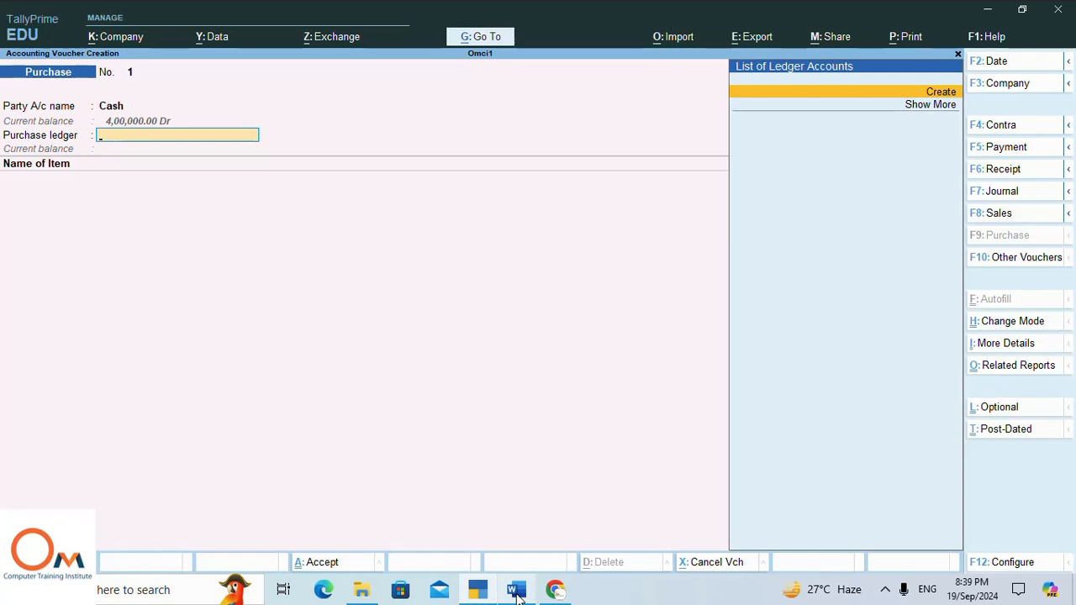
- Expand the list of ledger accounts and choose FixedAsset as the purchase ledger
key(Down)
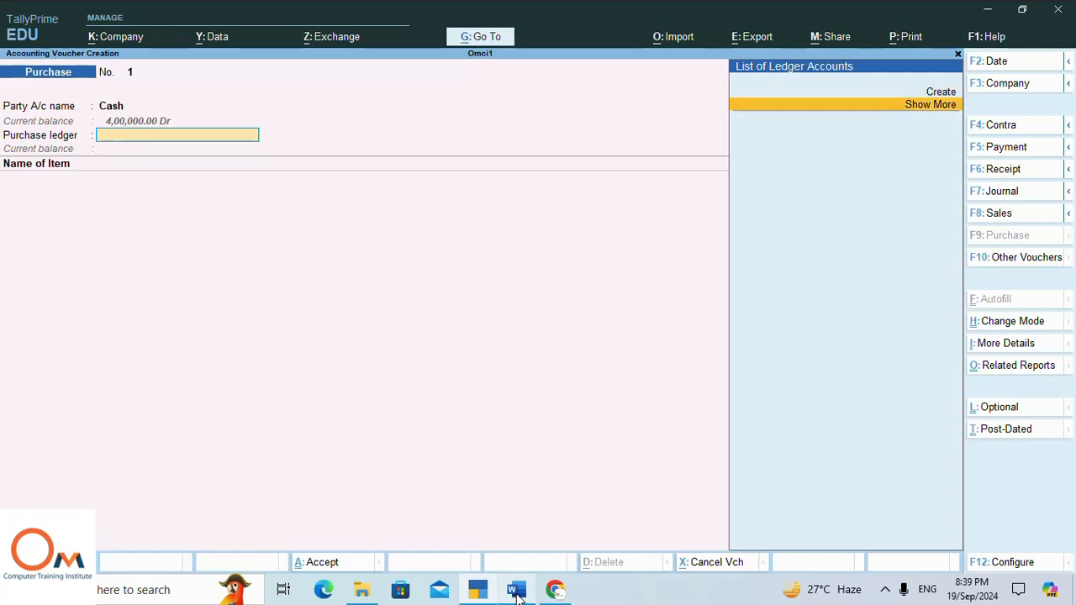
key(Return)
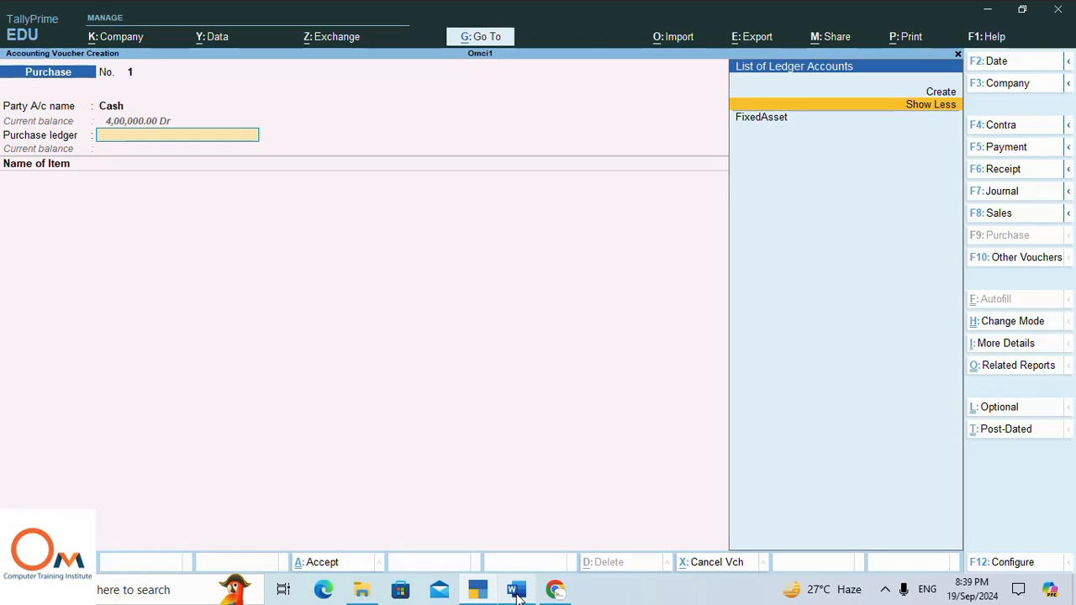
key(Down)
key(Return)
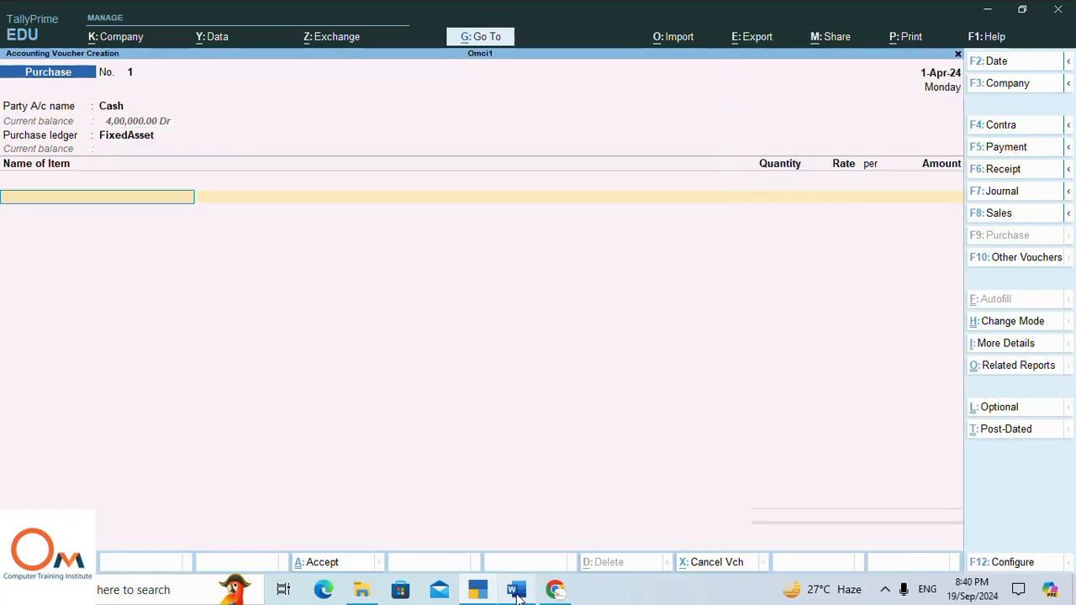
- Add Computer table as the voucher's first item with no description and a quantity of 20
text(Co)
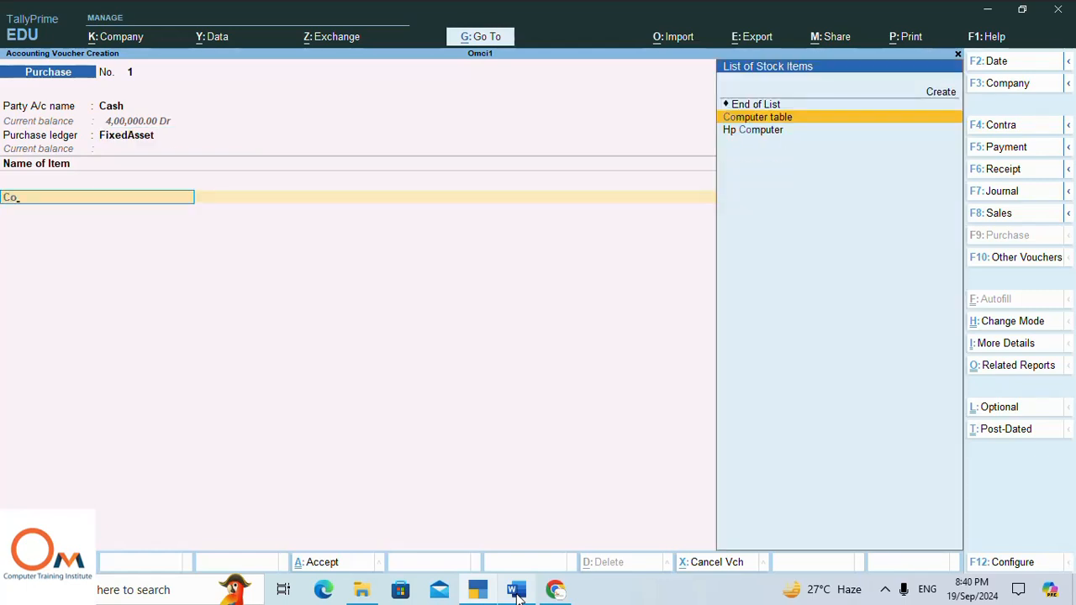
key(Return)
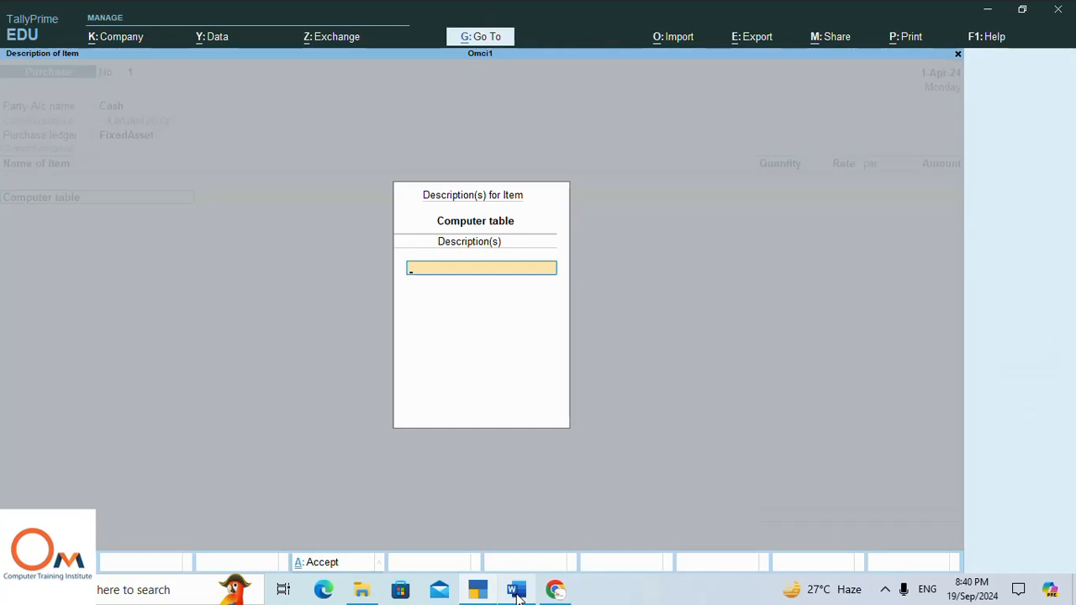
key(Return)
text(2)
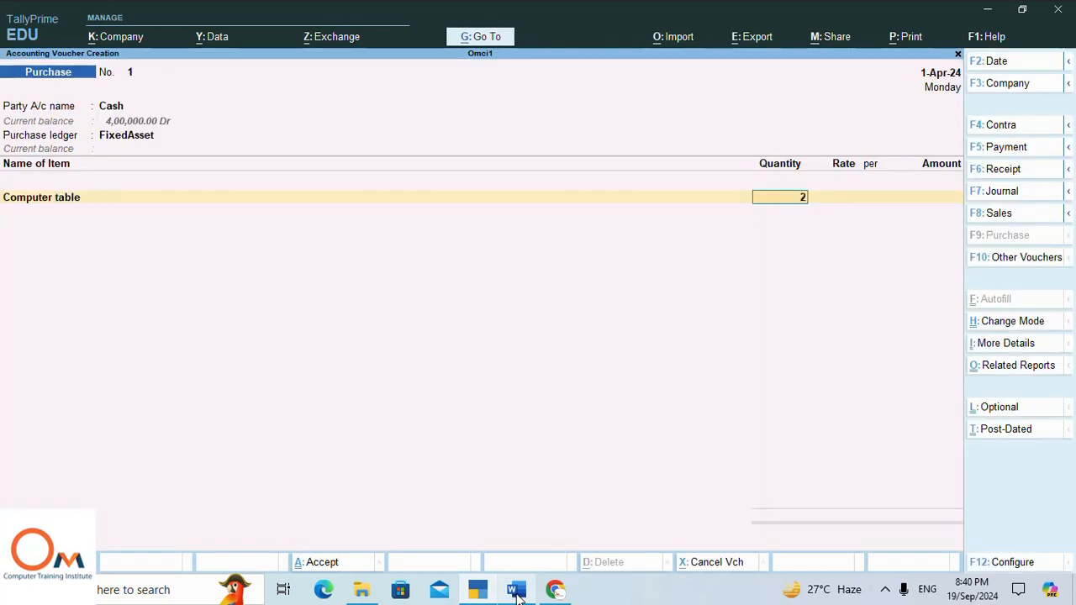
text(0)
key(Return)
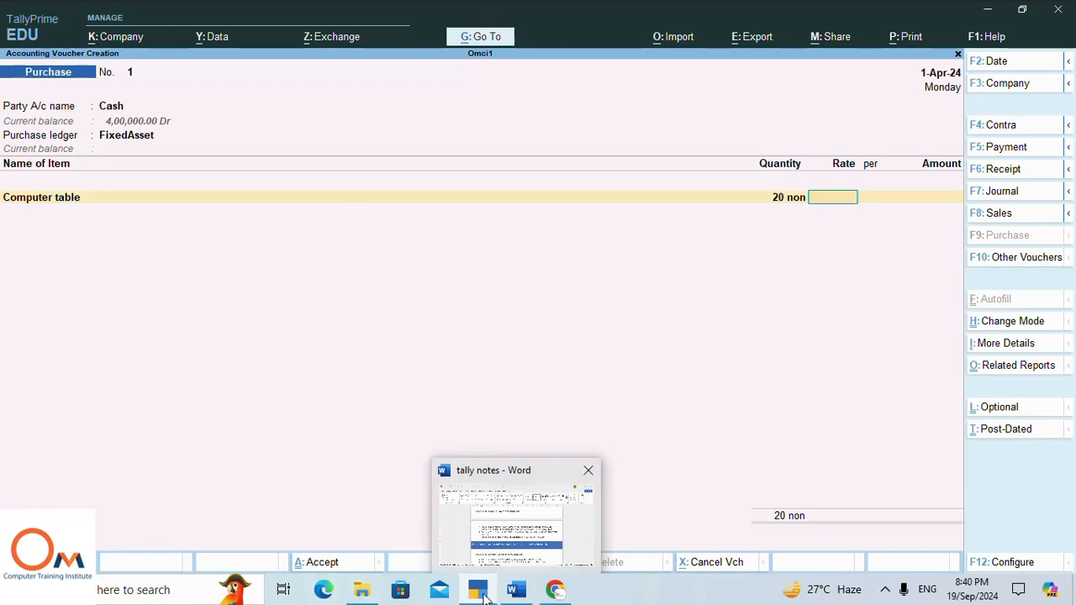
- Look up the Computer table price in the Word notes, set the rate to 1200 per non, and end the item list
click(518, 593)
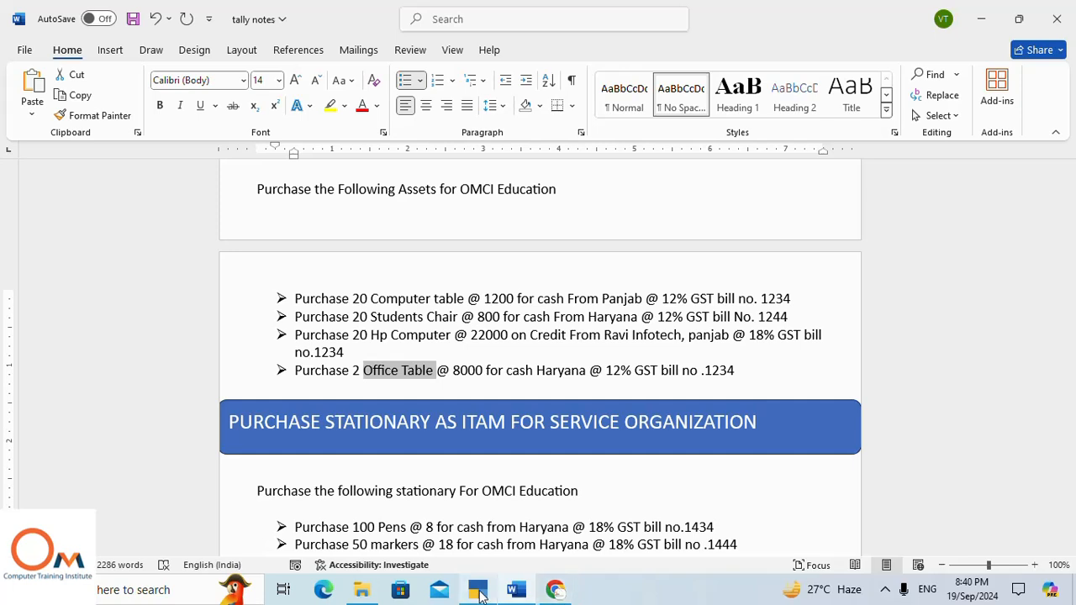
click(479, 594)
text(1,2)
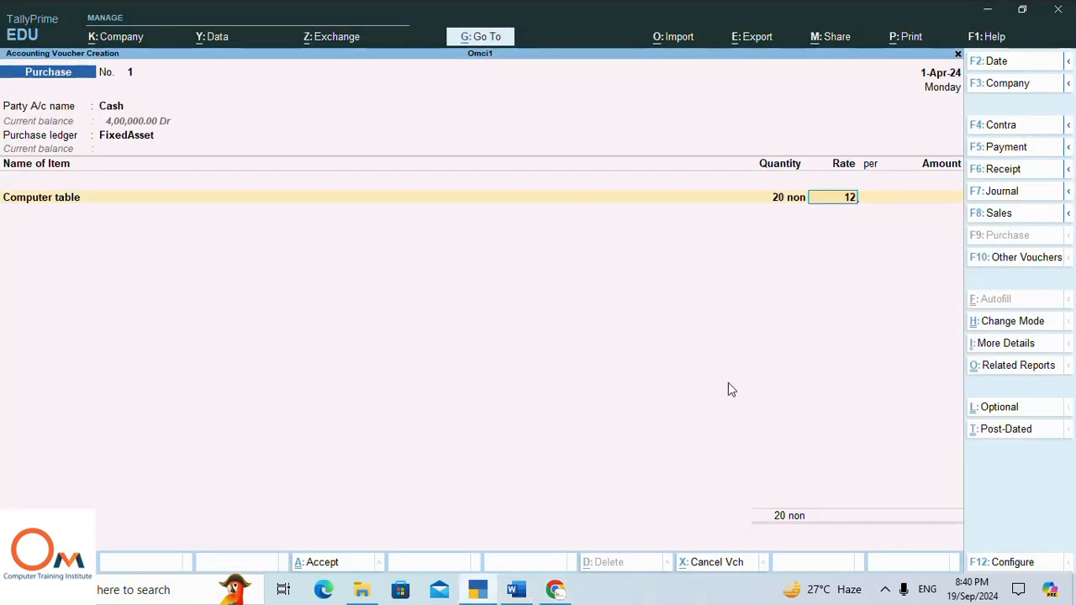
text(00)
key(Return)
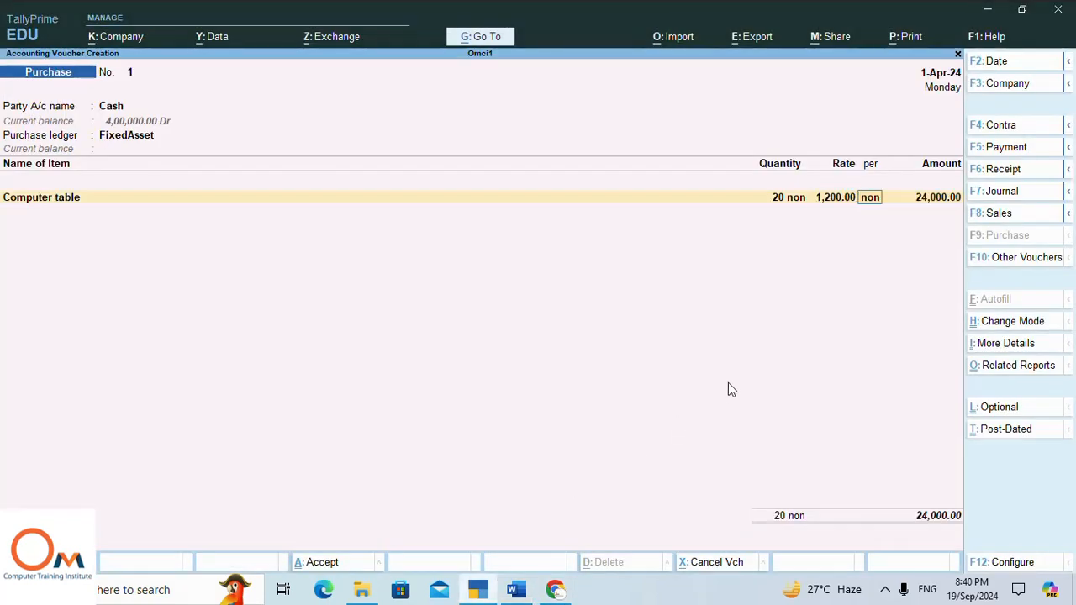
key(Return)
key(Return)
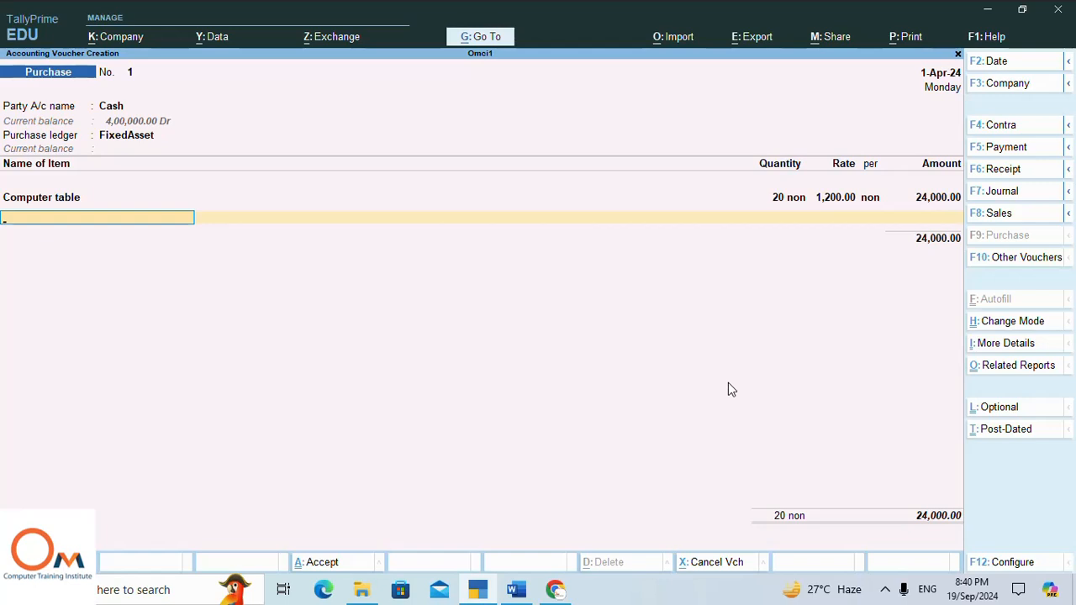
key(Return)
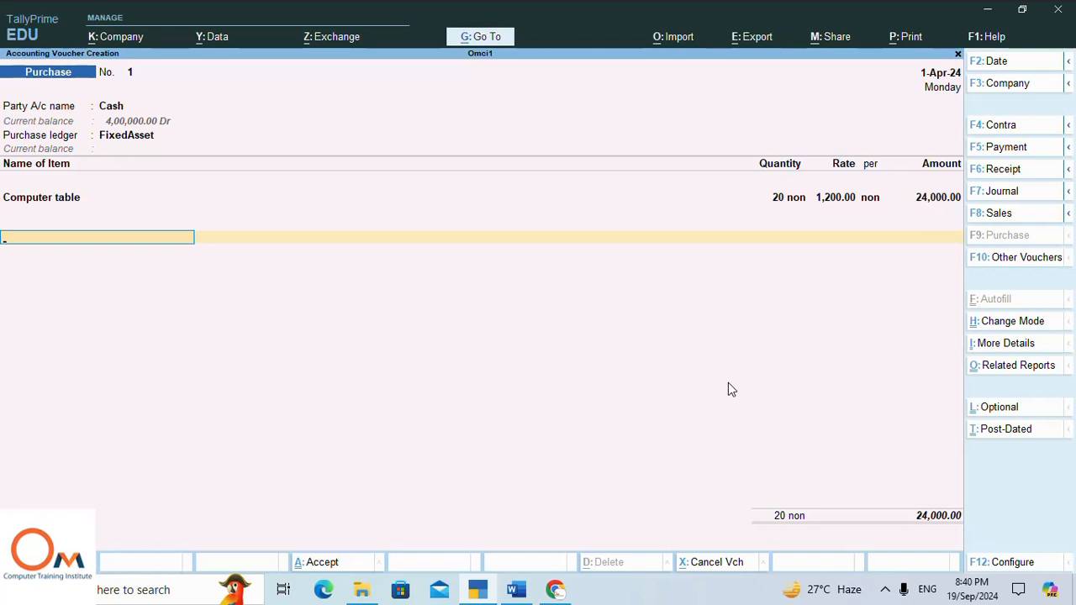
- Start a new ledger from the voucher's tax line, name it GST and place it under Duties & Taxes
text(S)
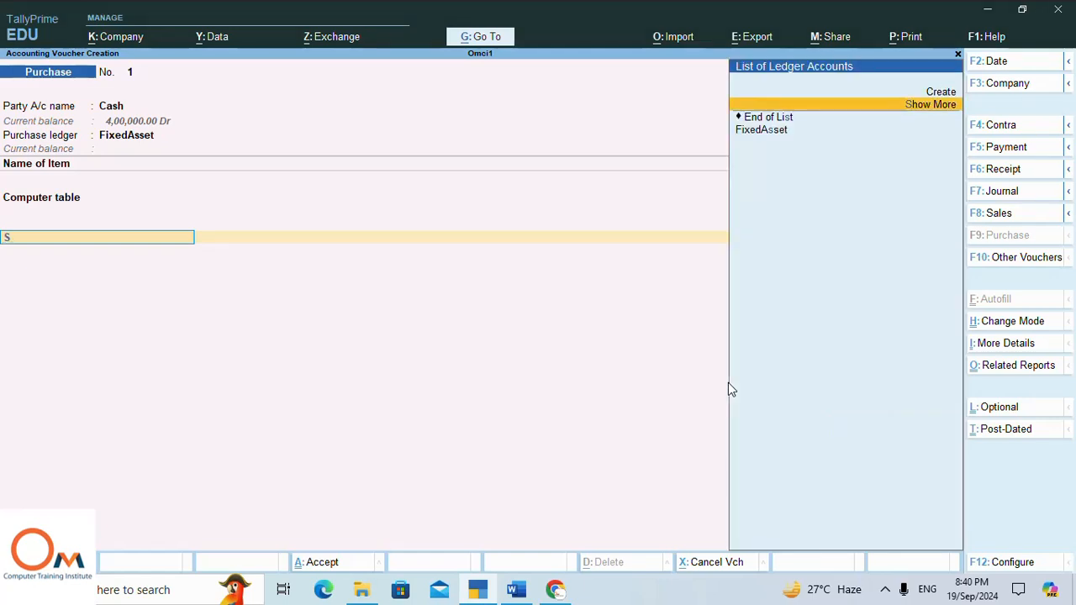
key(Up)
key(alt+c)
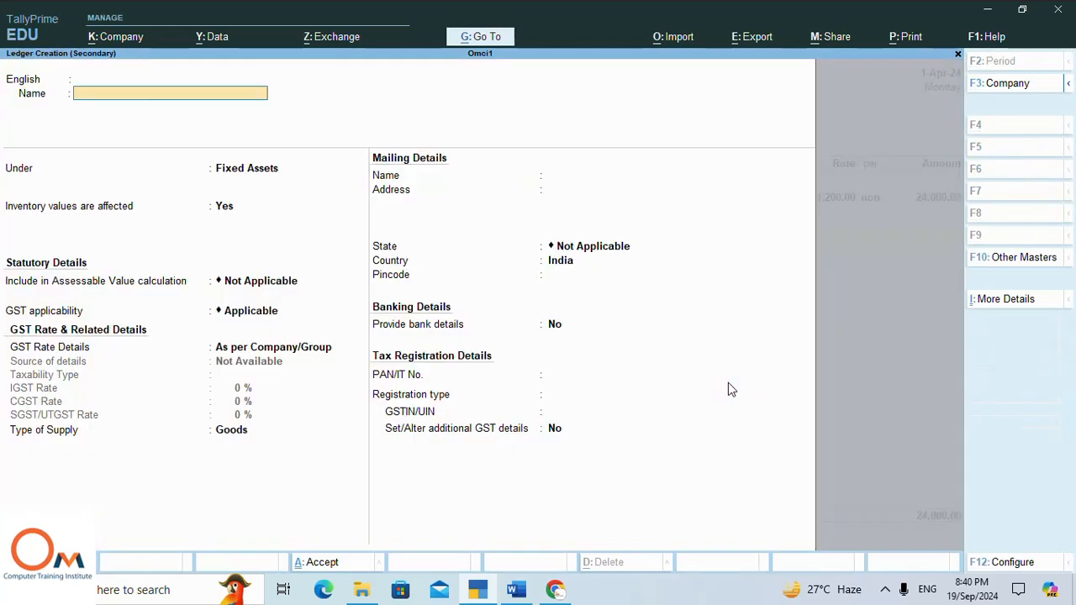
text(GST)
key(Return)
key(Return)
key(Return)
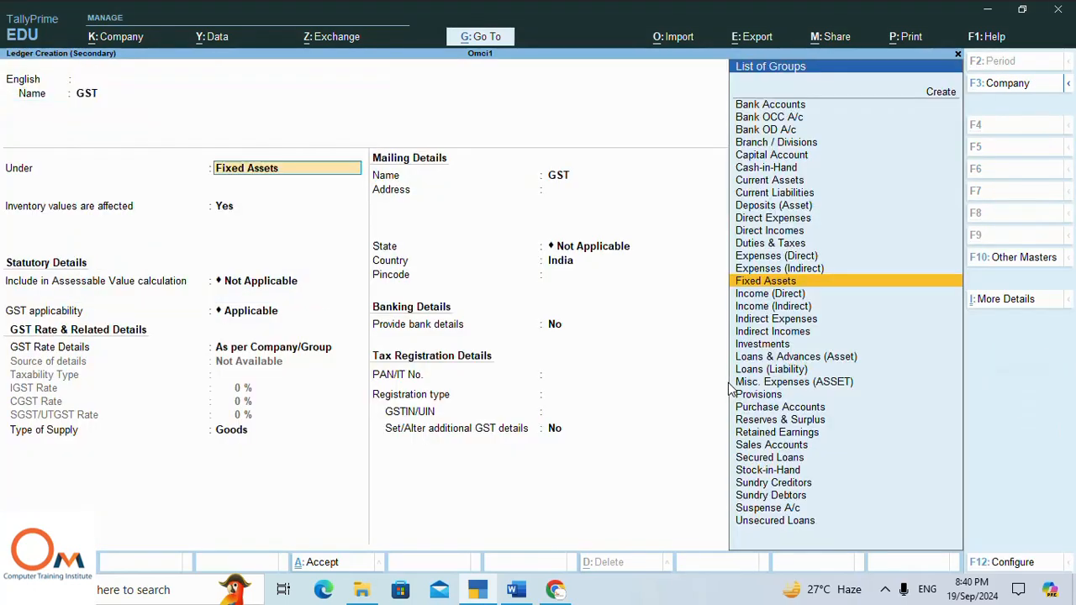
text(D)
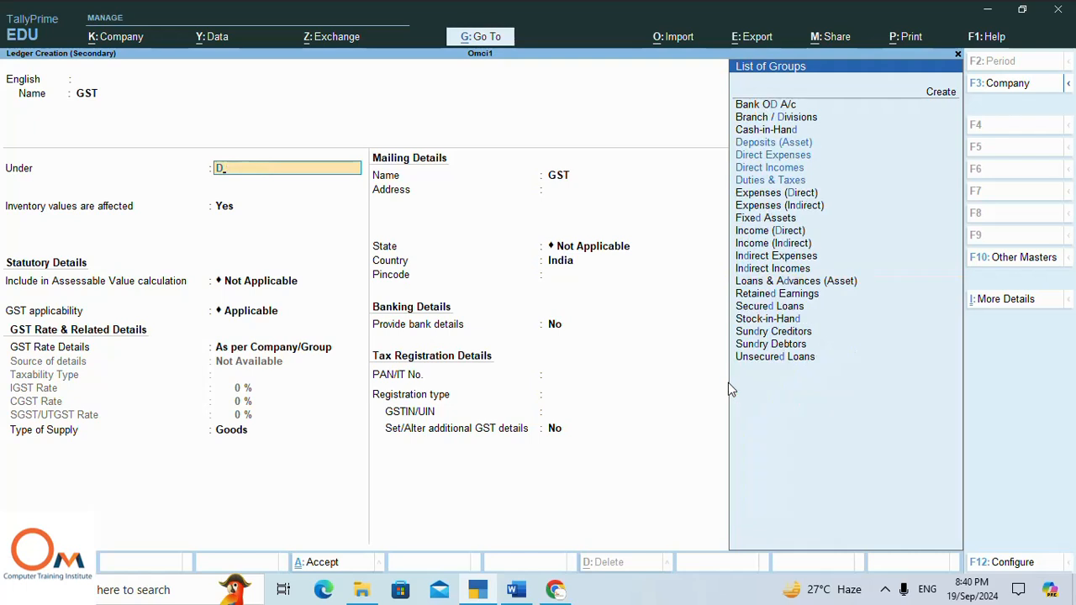
key(Down)
key(Down)
key(Down)
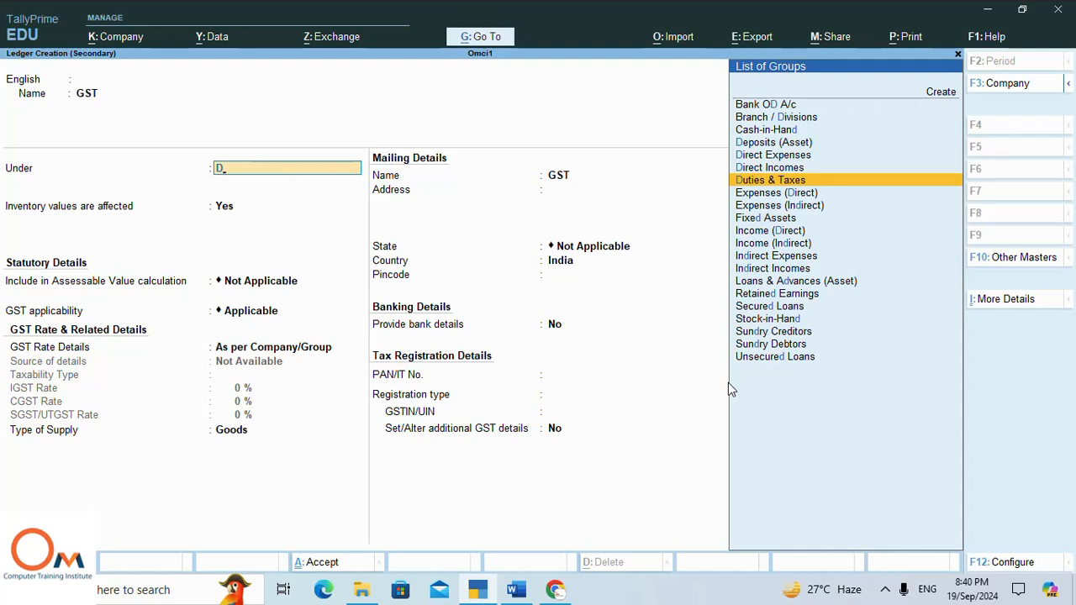
key(Return)
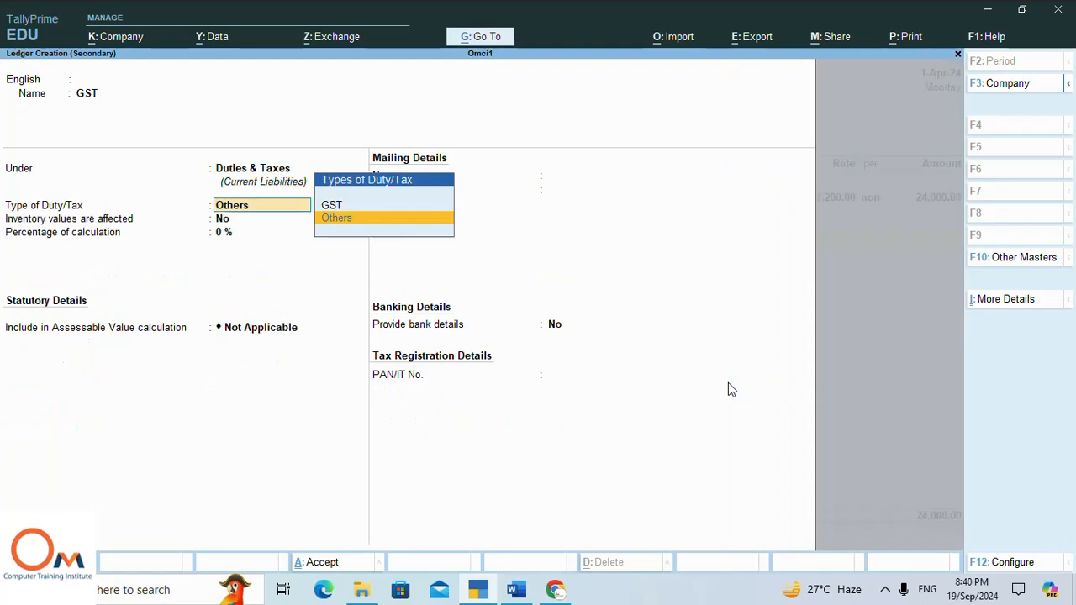
- Keep the GST ledger's type of duty/tax as Others and its percentage of calculation at 0%
key(Return)
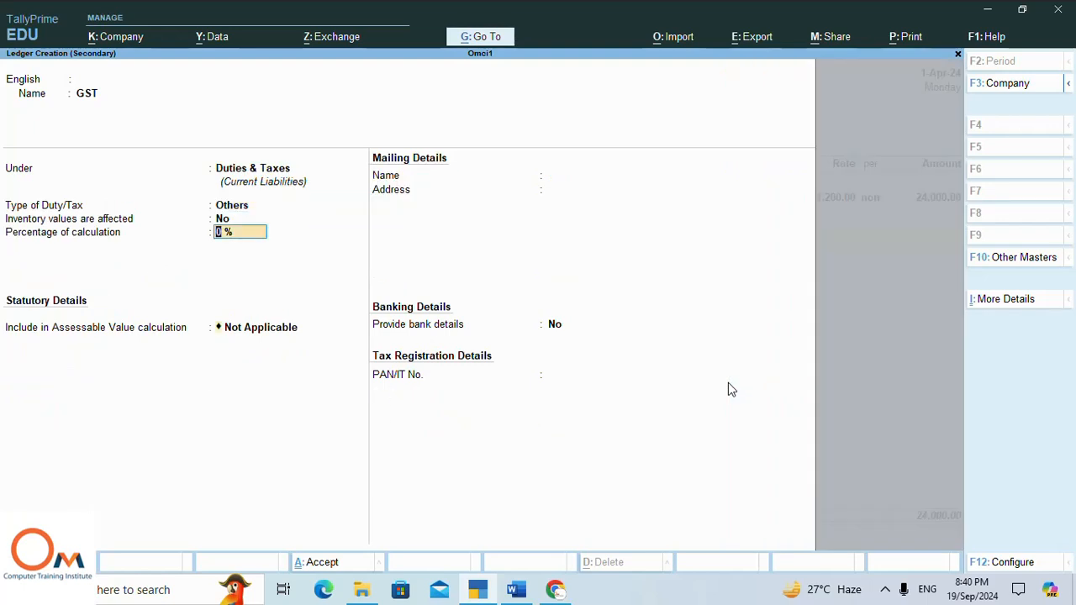
key(Return)
key(Return)
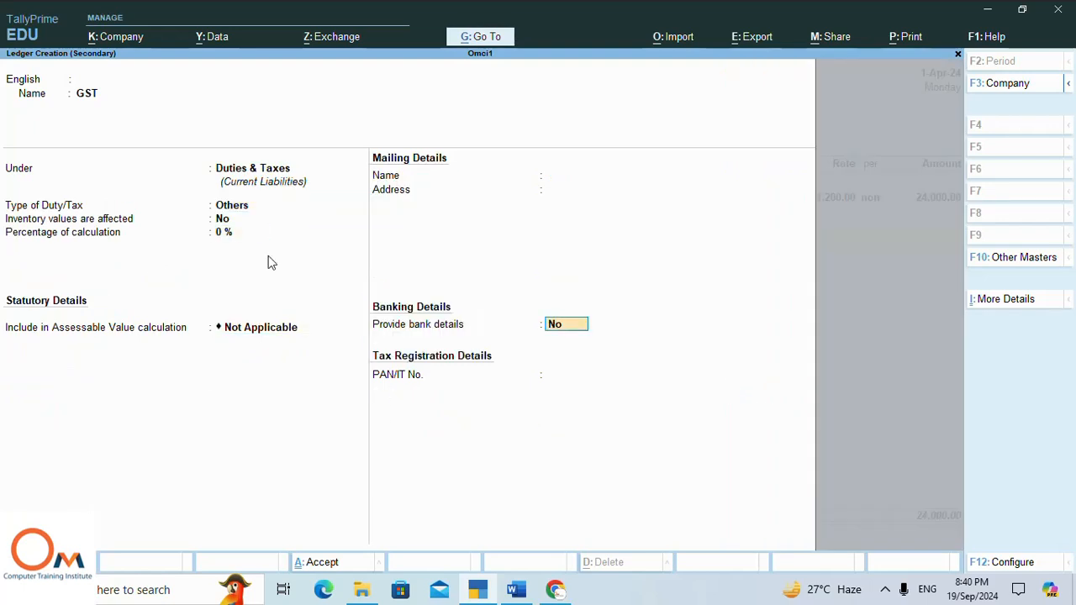
- Include GST in the assessable value, appropriated to Goods and Services and based on value, and save the GST ledger
click(237, 333)
key(Down)
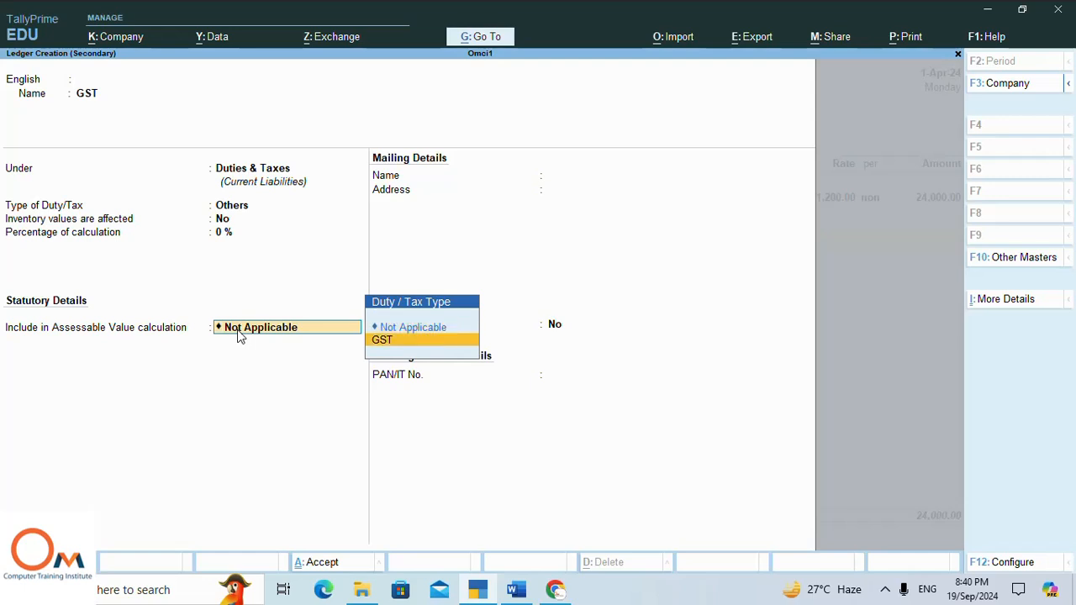
key(Return)
key(Down)
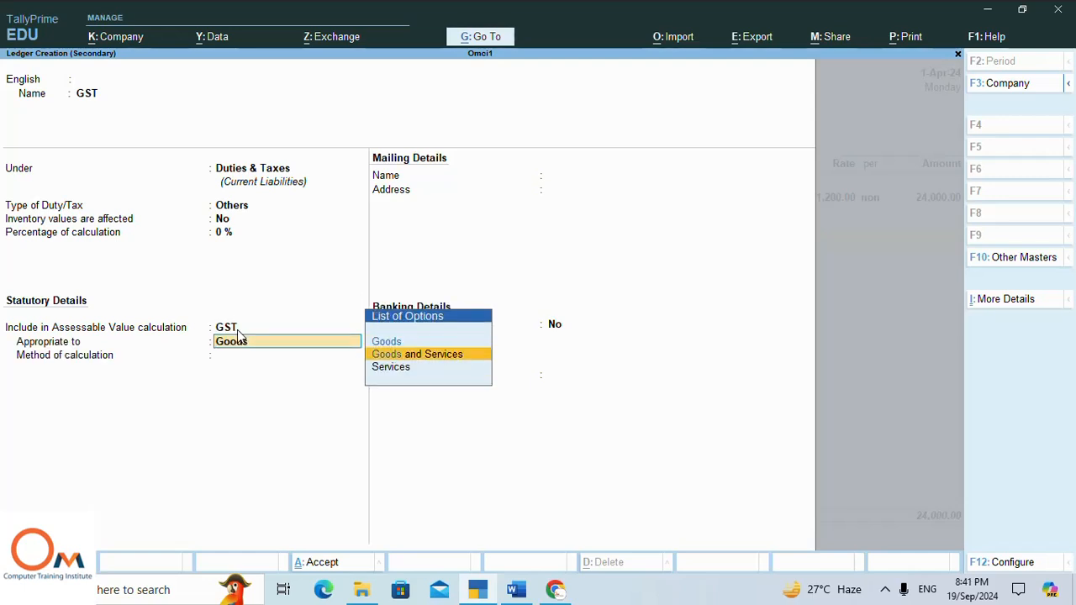
key(Return)
key(Return)
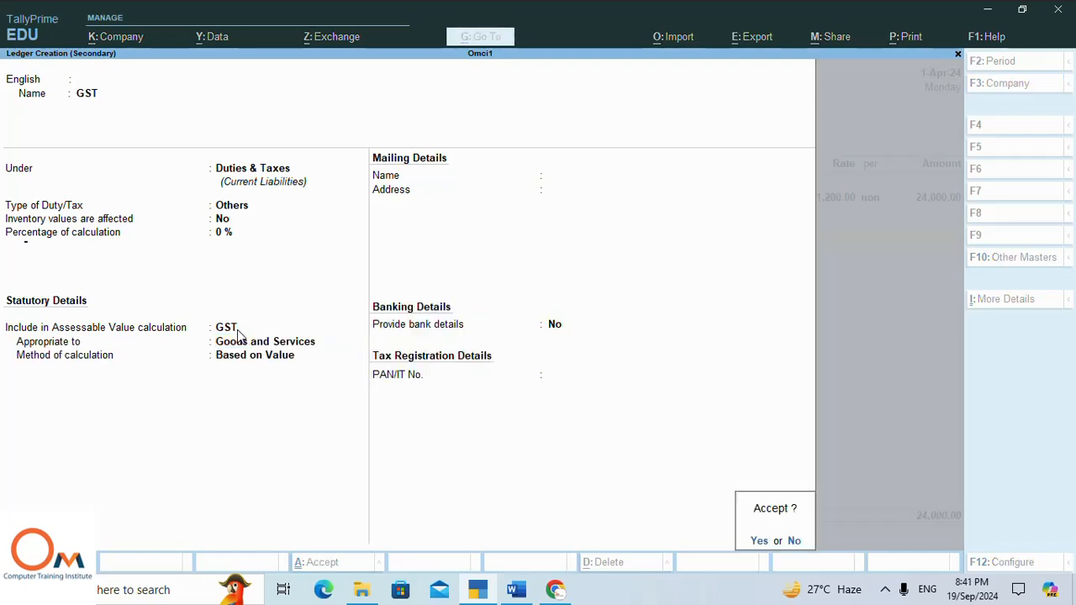
key(Return)
key(Return)
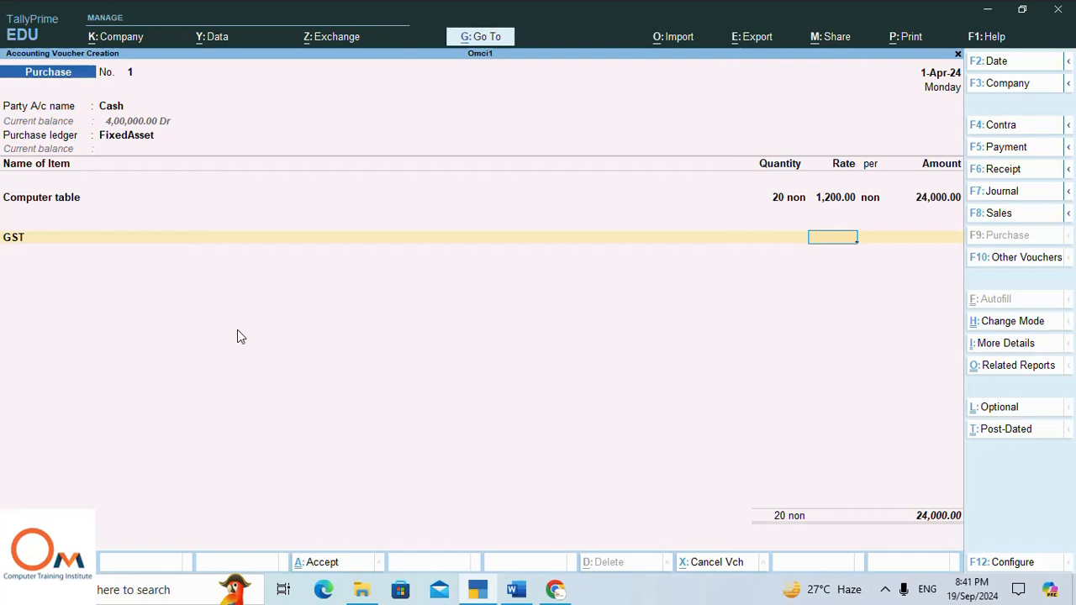
- Check the Word notes for the tax rate and set the GST line to 12%, accepting the calculated amount
click(519, 590)
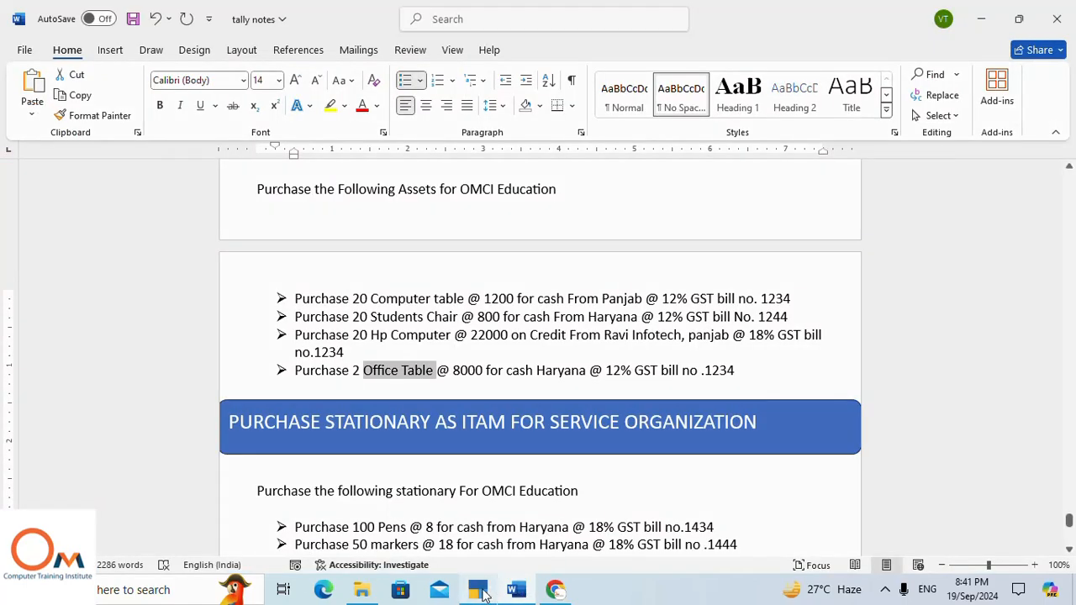
click(480, 588)
text(12)
key(Return)
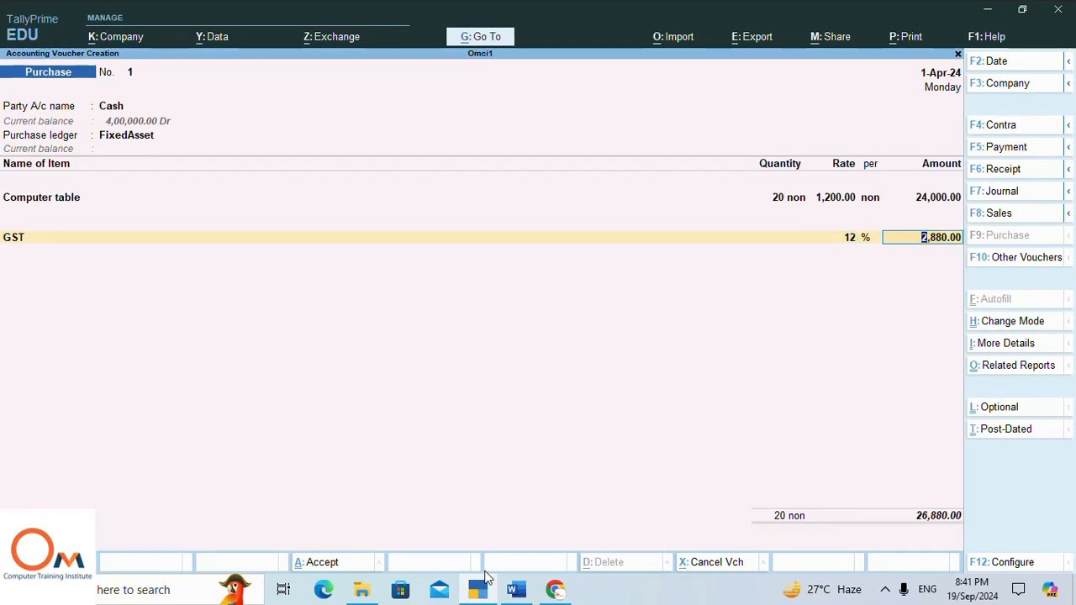
key(Return)
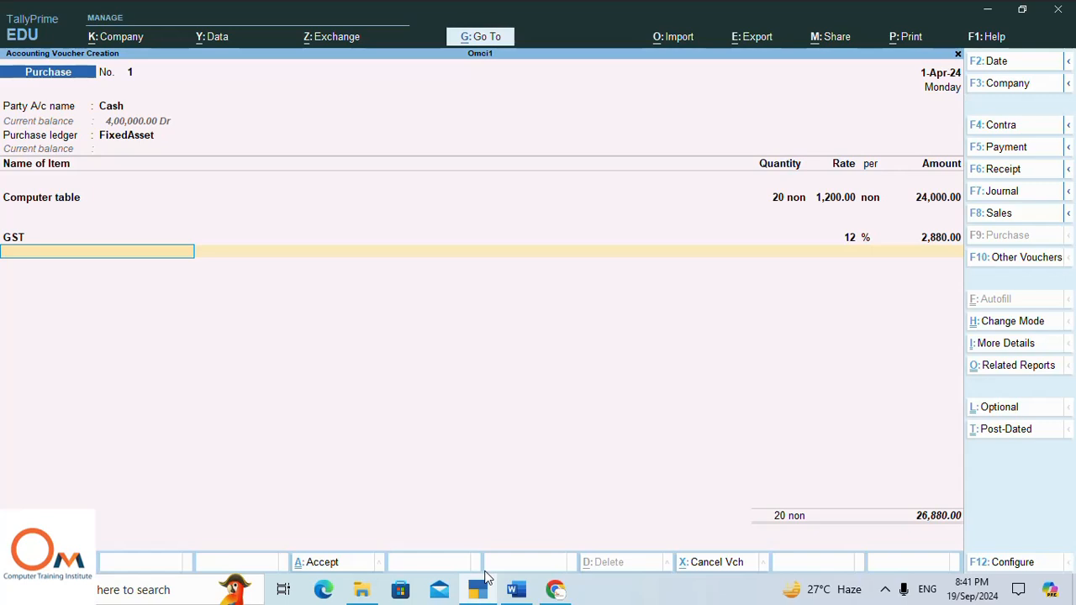
key(BackSpace)
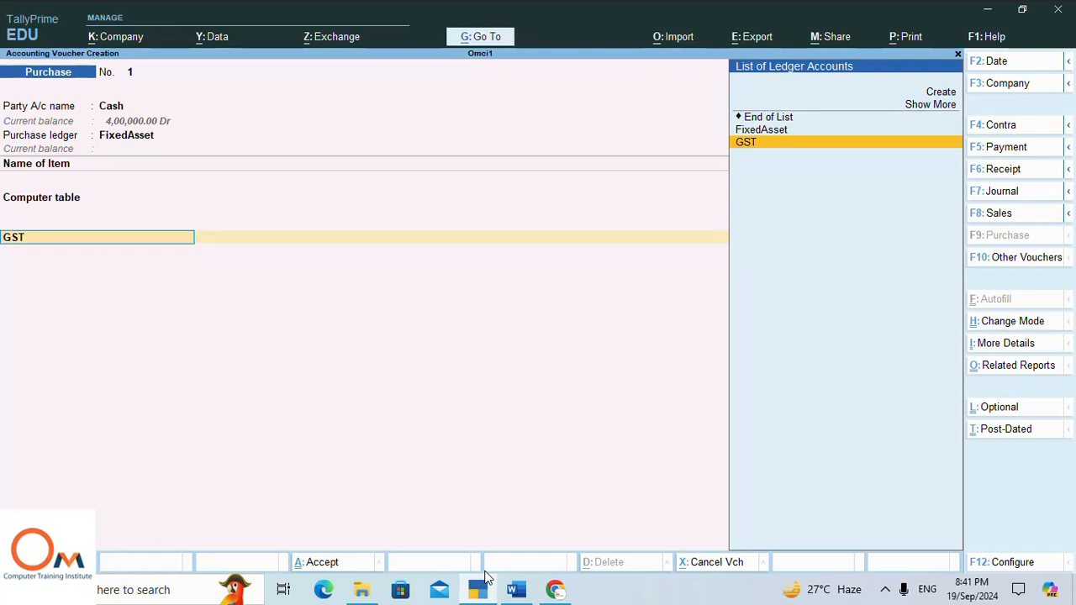
key(Up)
key(Up)
key(Up)
key(Up)
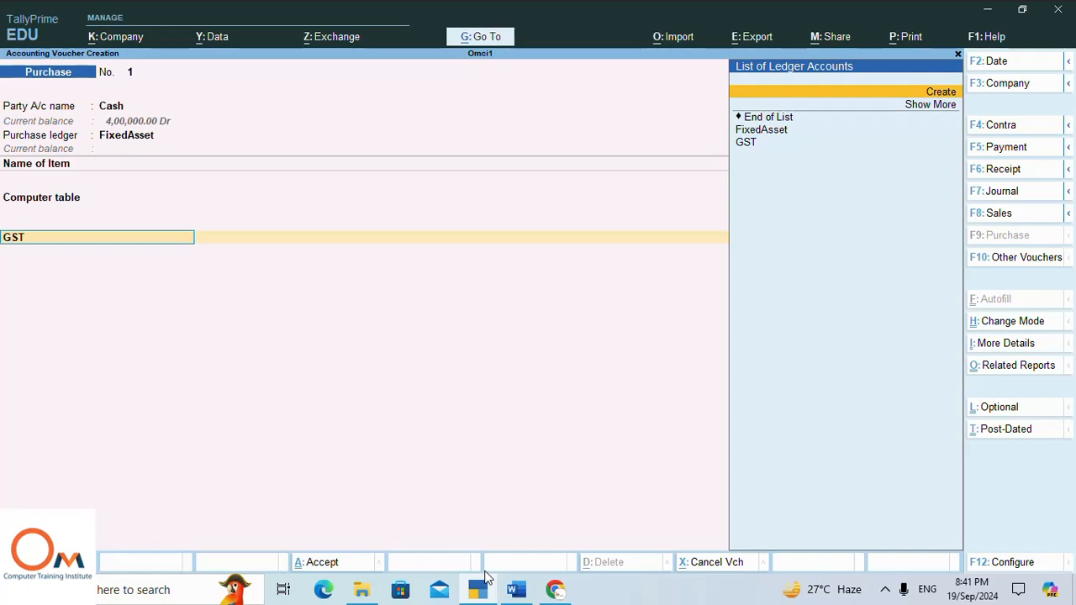
key(alt+c)
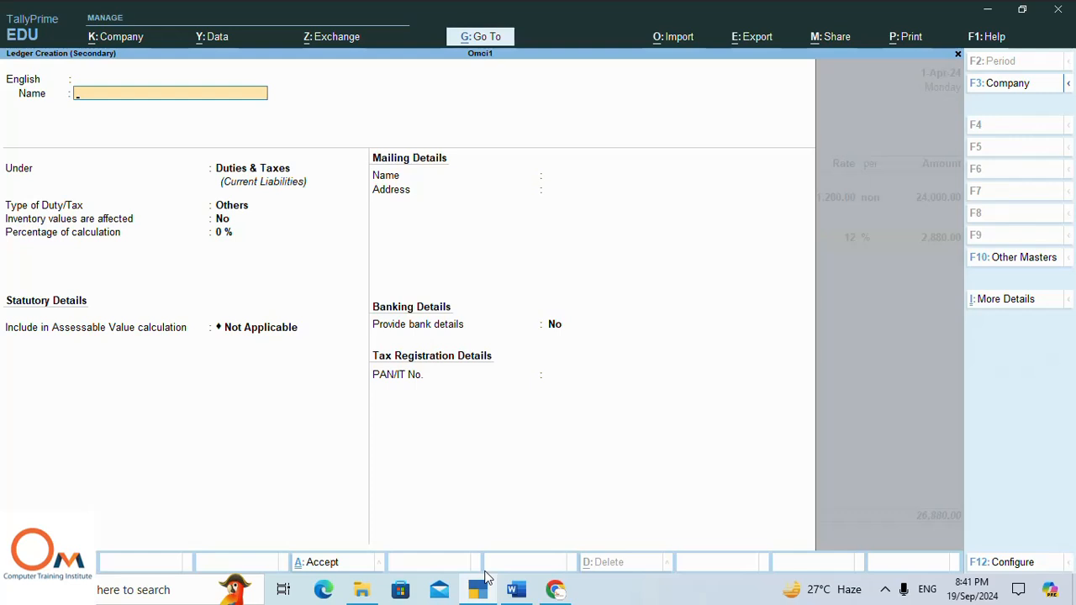
key(Escape)
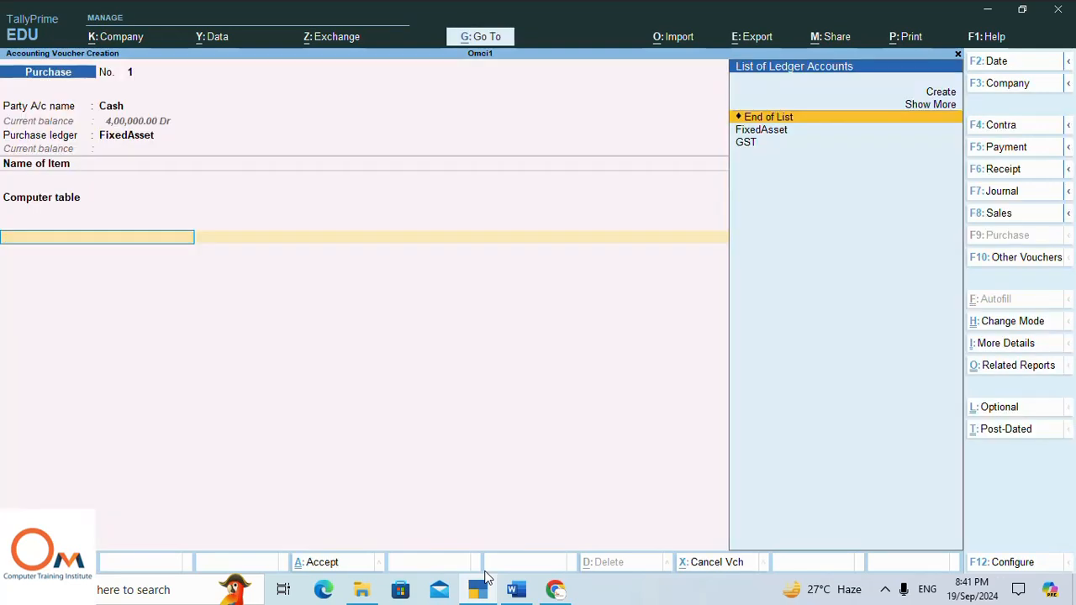
- Reselect GST as the voucher's tax ledger, keep its rate and amount, leave the narration empty and save the purchase voucher
key(Down)
key(Down)
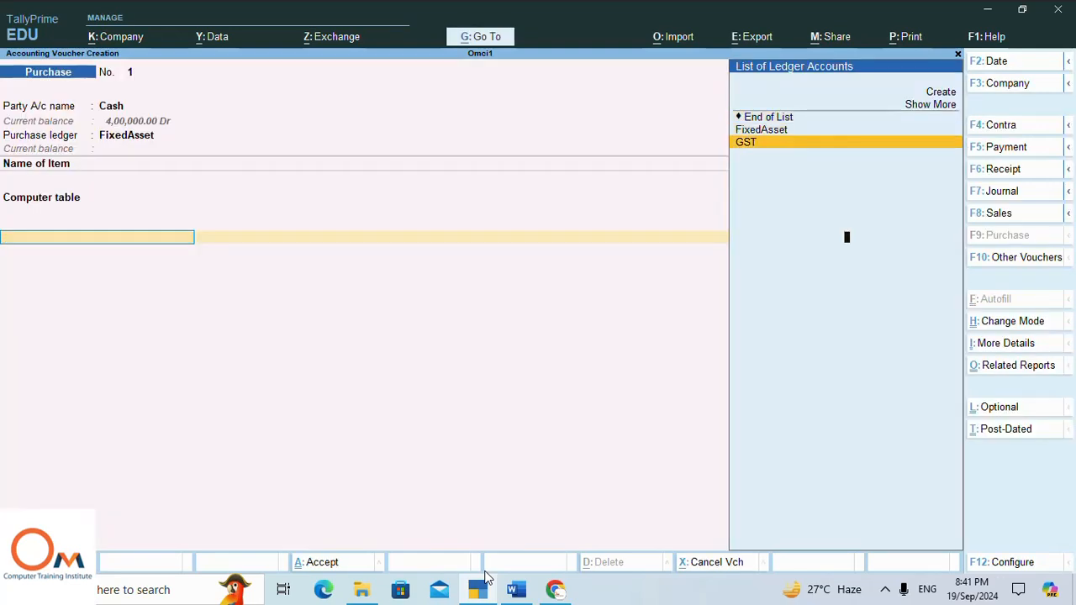
key(Return)
key(Return)
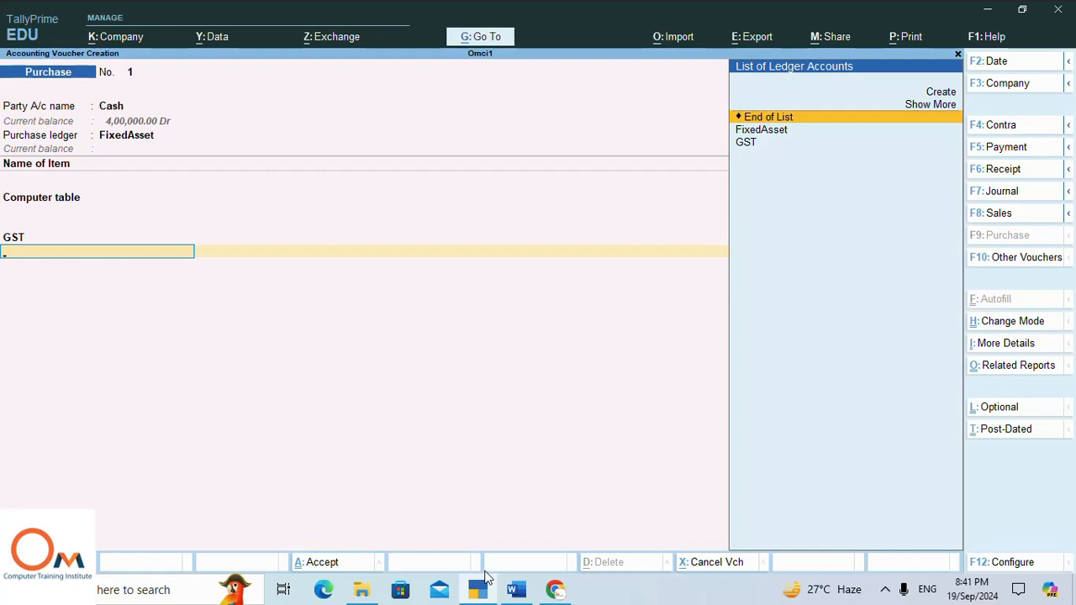
key(Return)
key(Return)
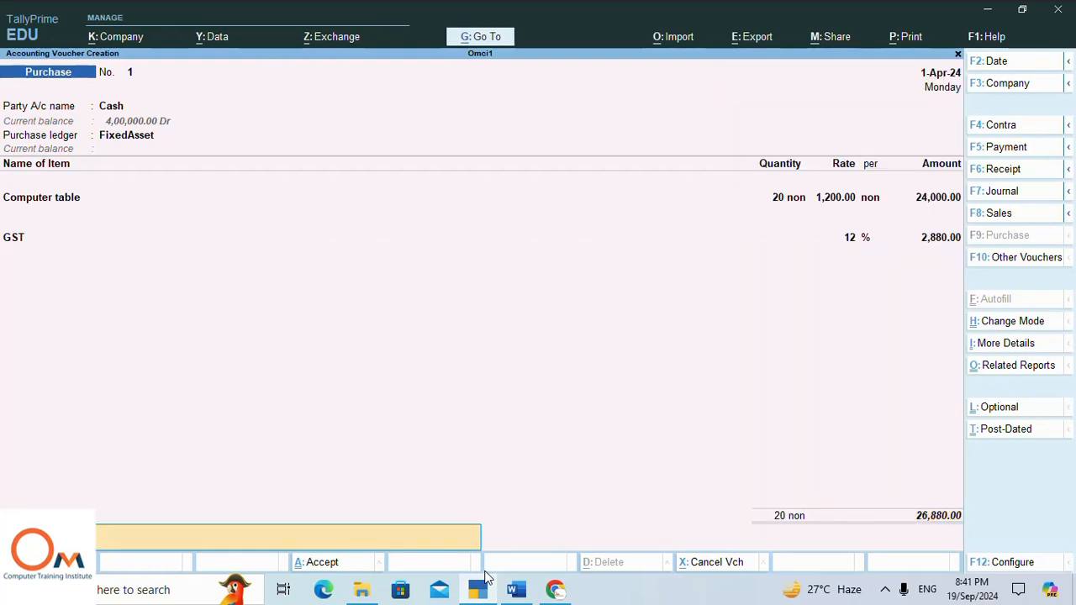
key(Return)
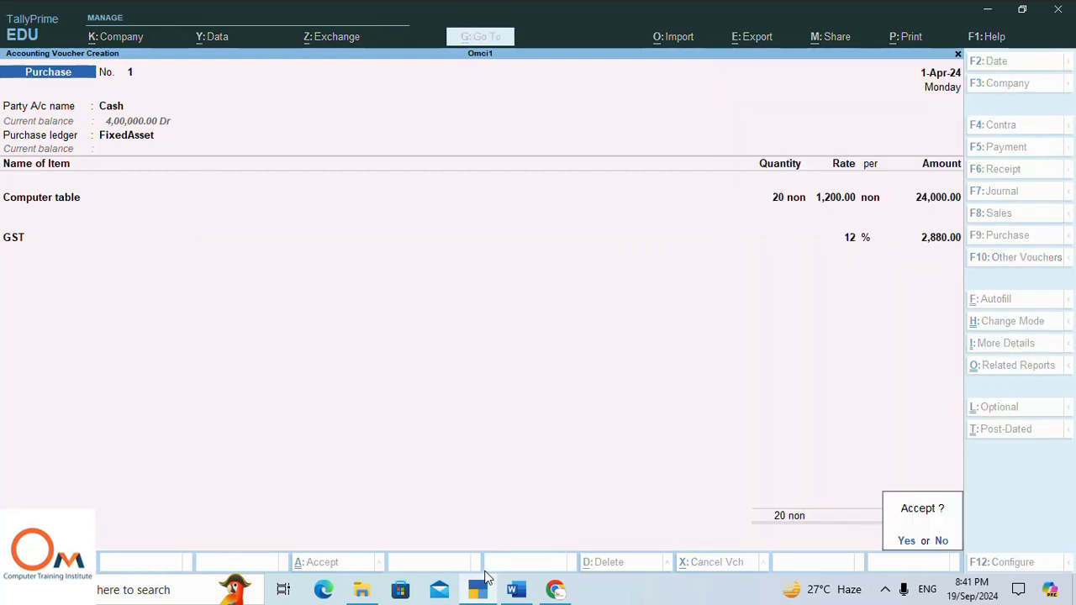
key(Return)
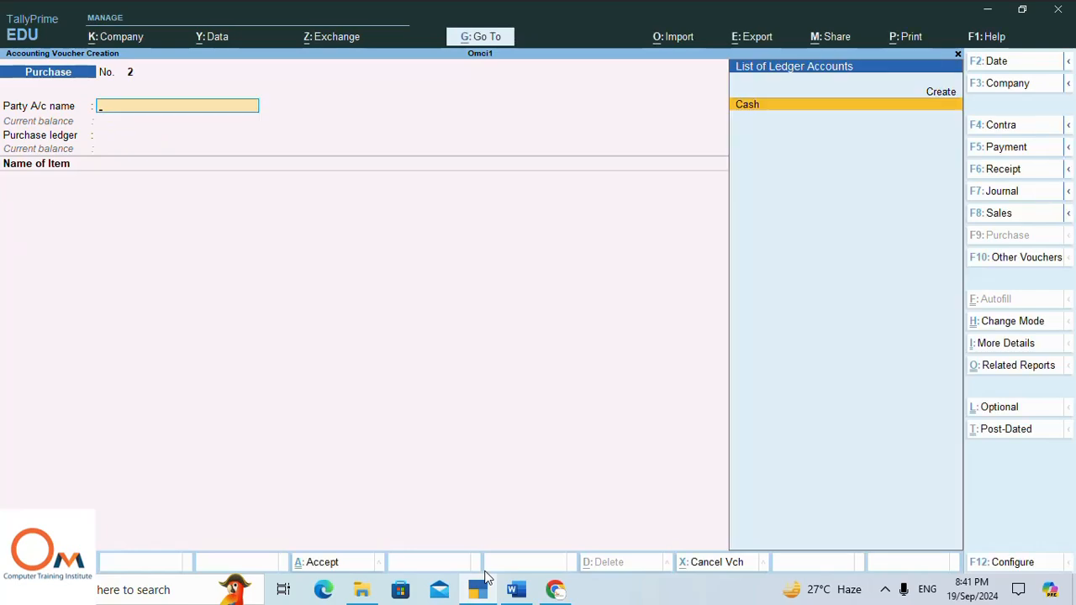
- Check the bill numbers in the Word notes, leave the new TallyPrime voucher and open the list of masters for alteration
click(516, 589)
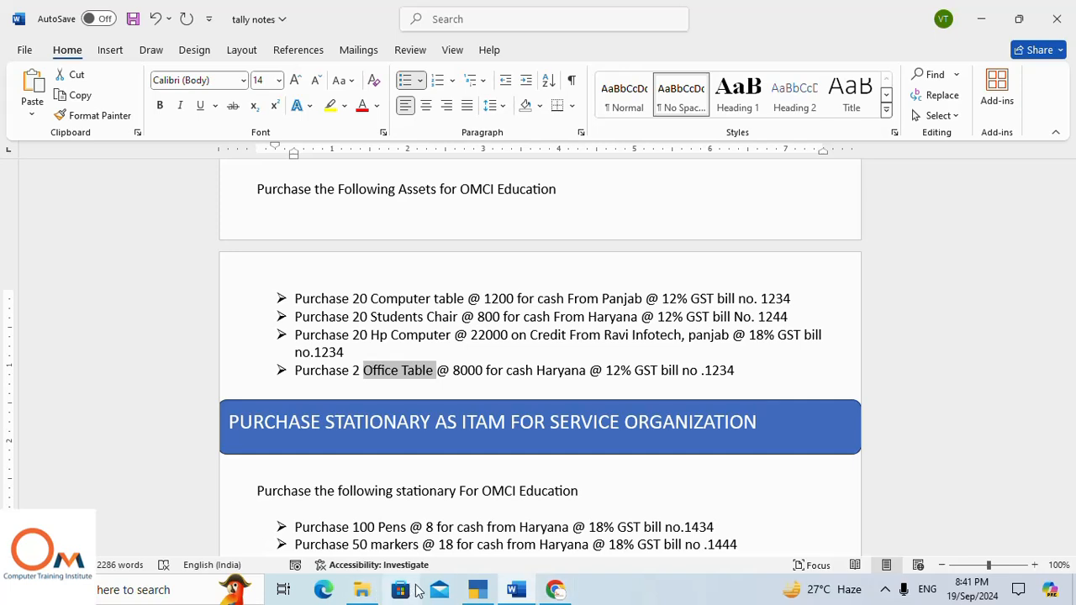
click(478, 589)
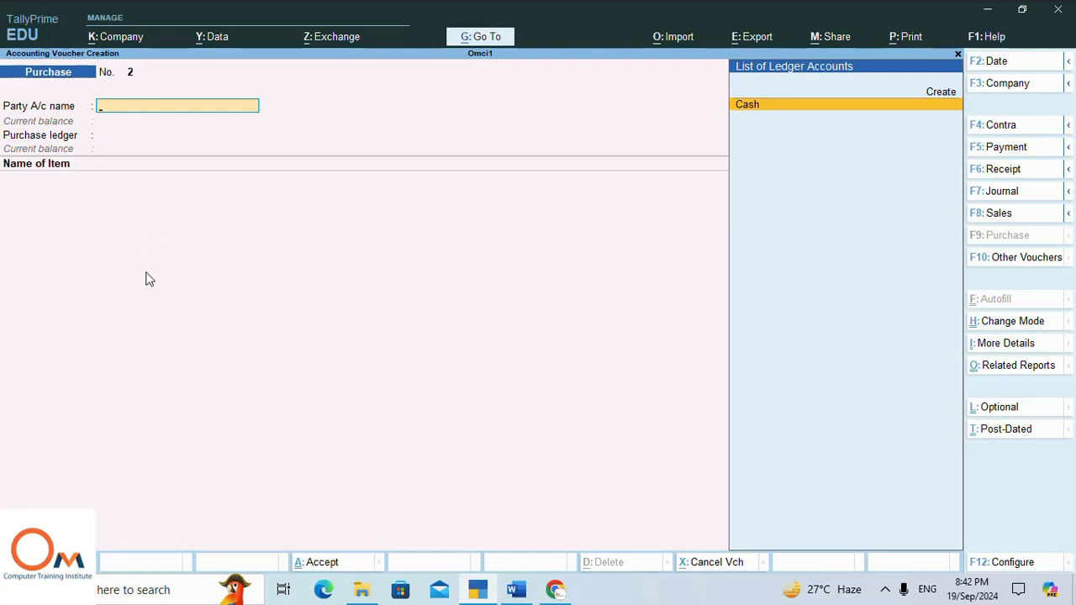
key(Escape)
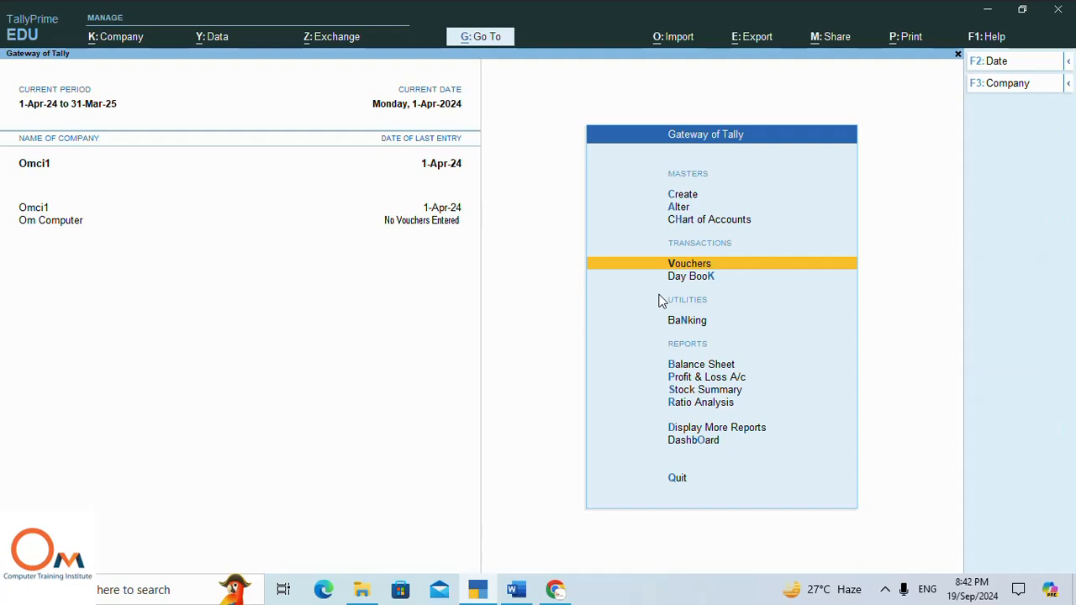
key(Up)
key(Up)
key(Return)
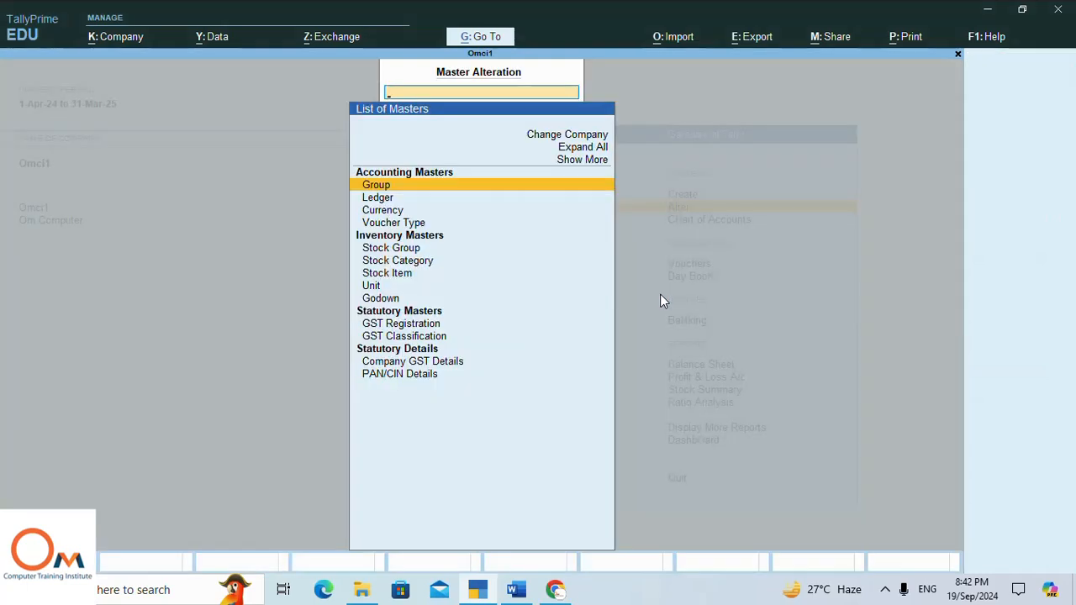
- Open the Purchase voucher type for alteration
key(Down)
key(Down)
key(Down)
key(Return)
key(Down)
key(Down)
key(Down)
key(Down)
key(Down)
key(Down)
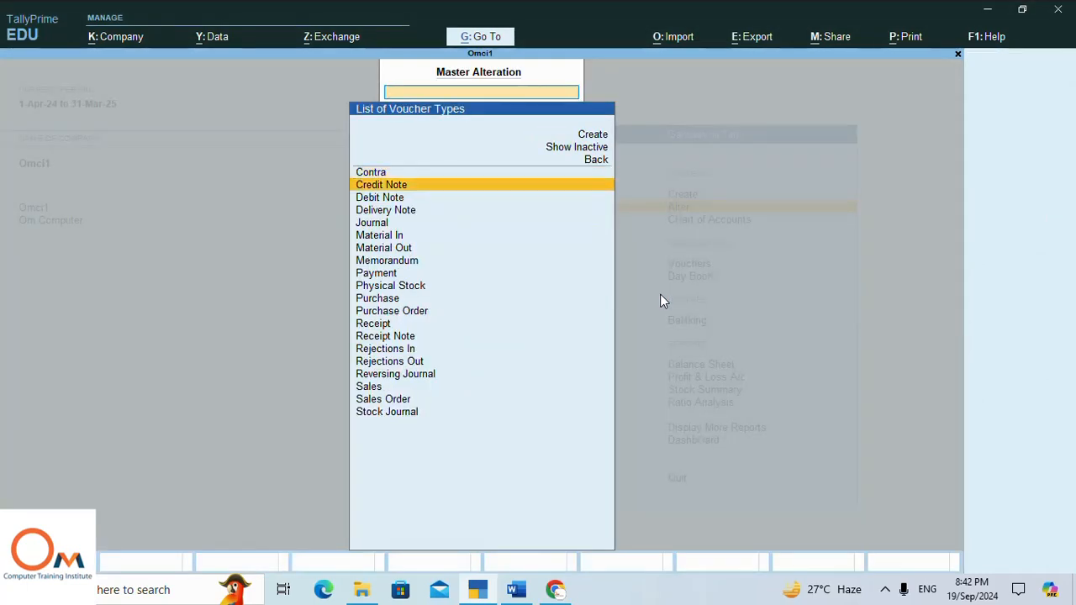
key(Down)
key(Down)
key(Down)
key(Down)
key(Down)
key(Down)
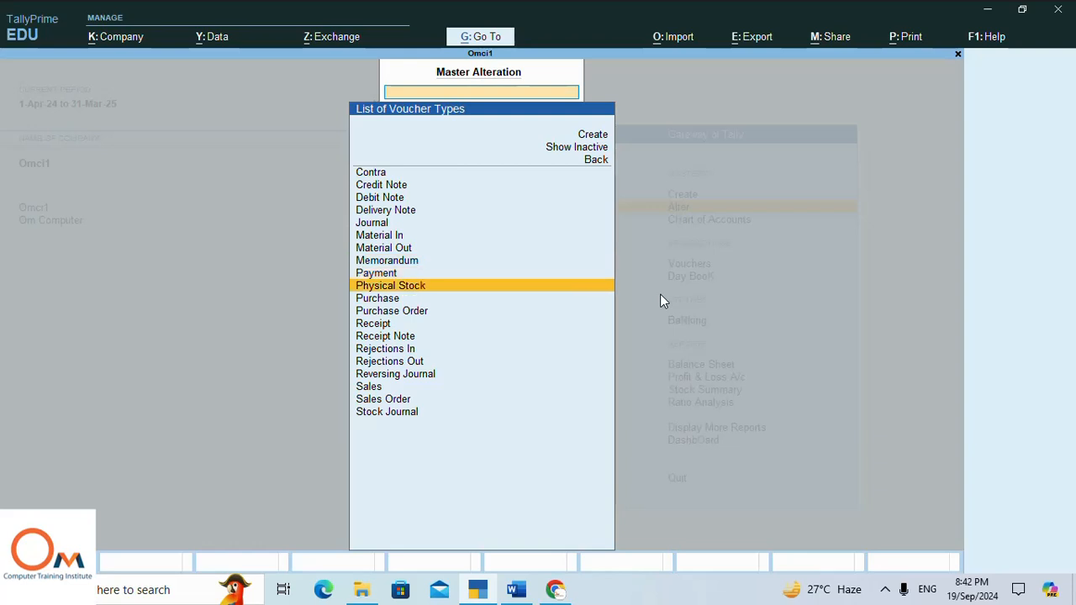
key(Up)
key(Up)
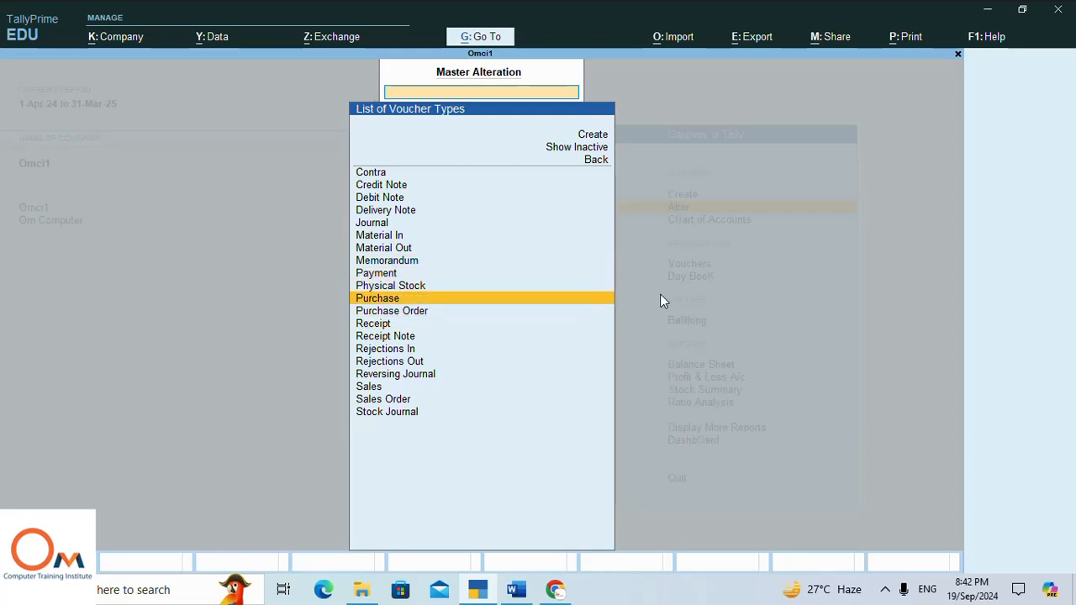
key(Return)
- Enable multiple numbering series for the Purchase voucher type, adding no extra language name
key(Down)
key(Down)
key(Down)
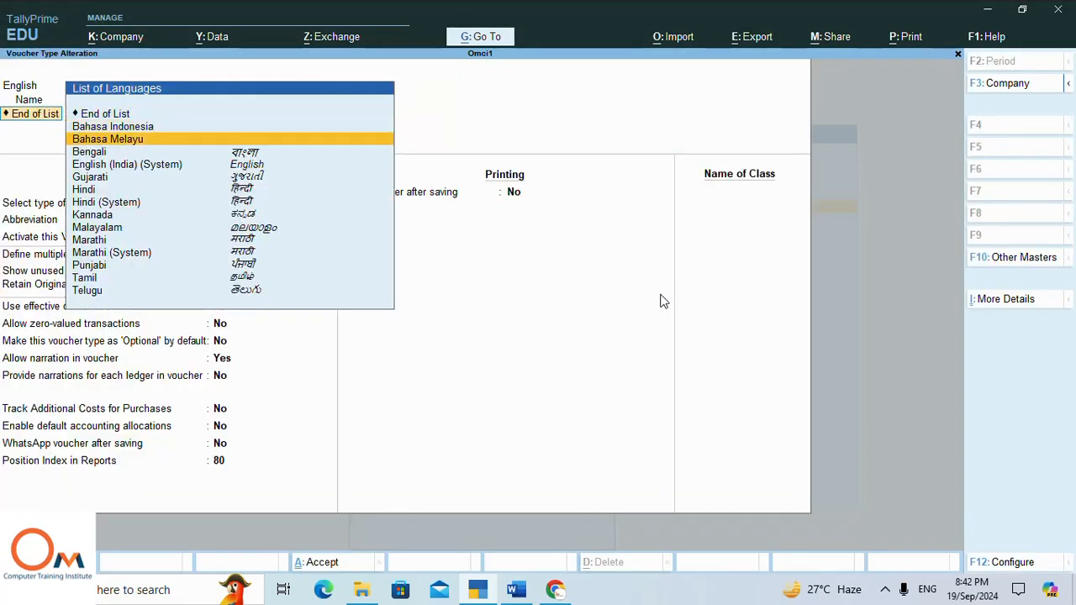
key(Up)
key(Up)
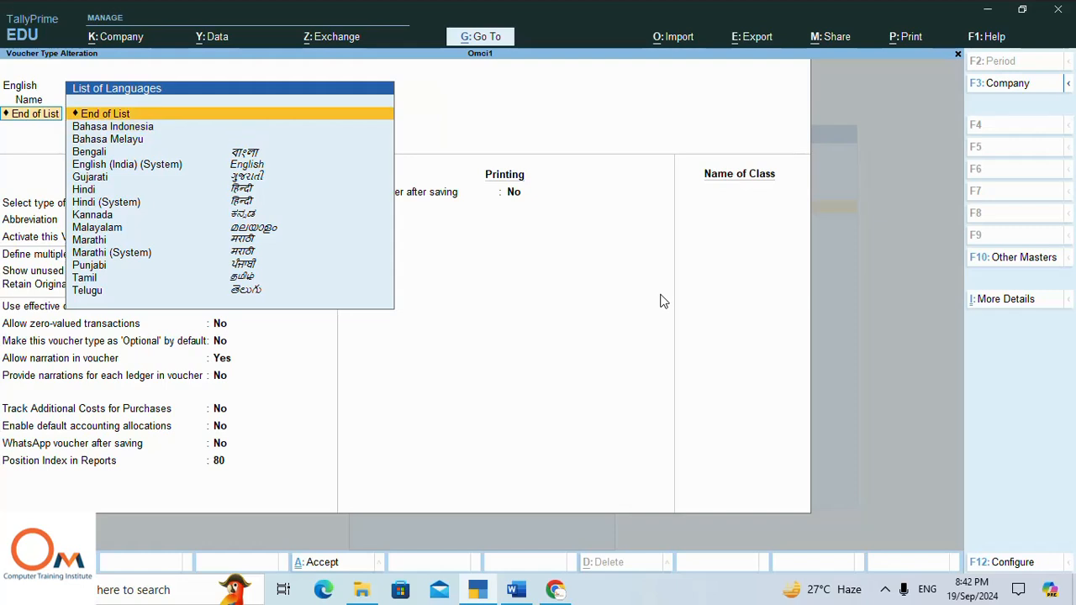
key(Return)
key(Return)
key(Return)
key(Return)
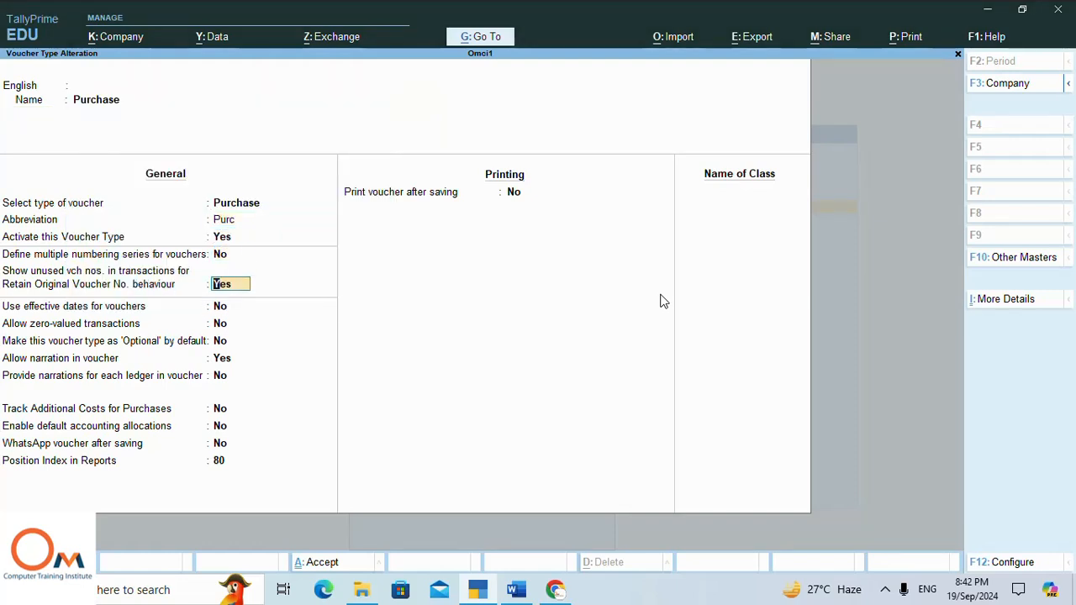
key(Up)
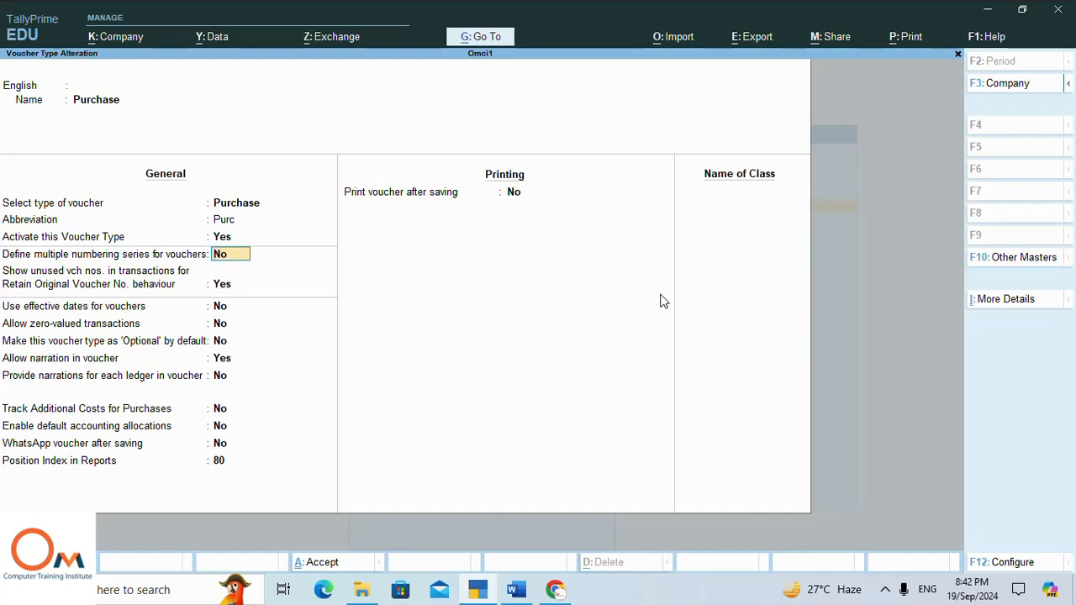
text(yes)
key(Return)
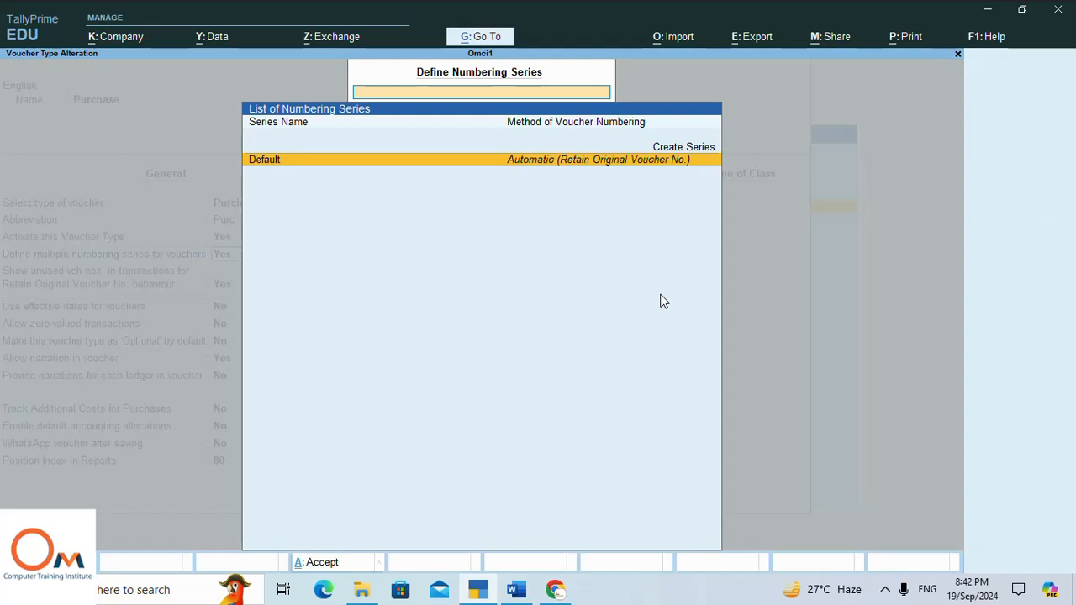
- Set the Default series' method of voucher numbering to Automatic (Manual Override) and confirm applying it to existing transactions
key(Return)
key(Return)
key(Return)
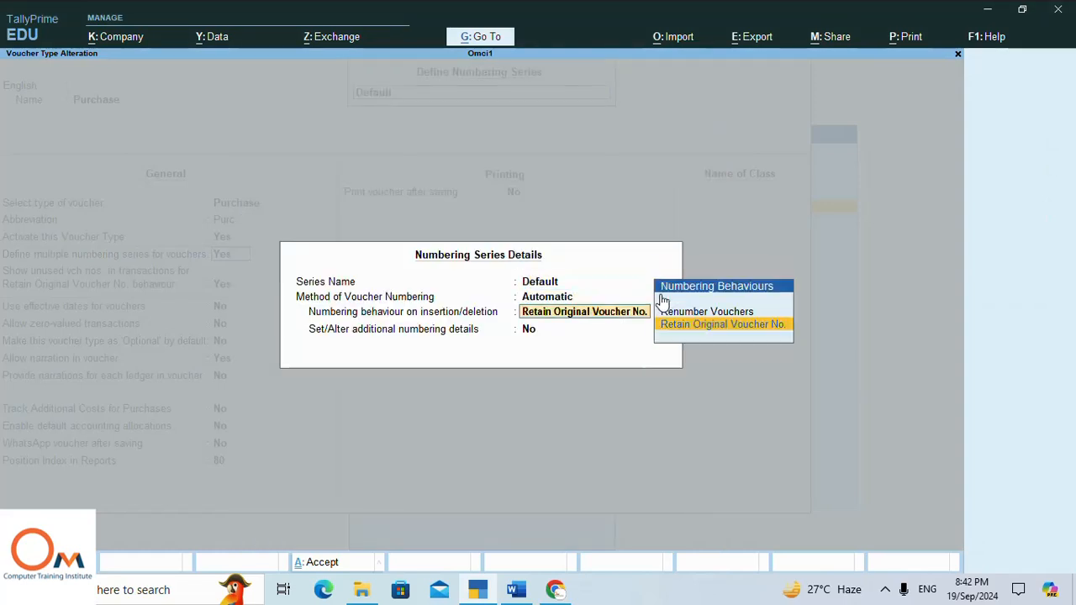
key(Up)
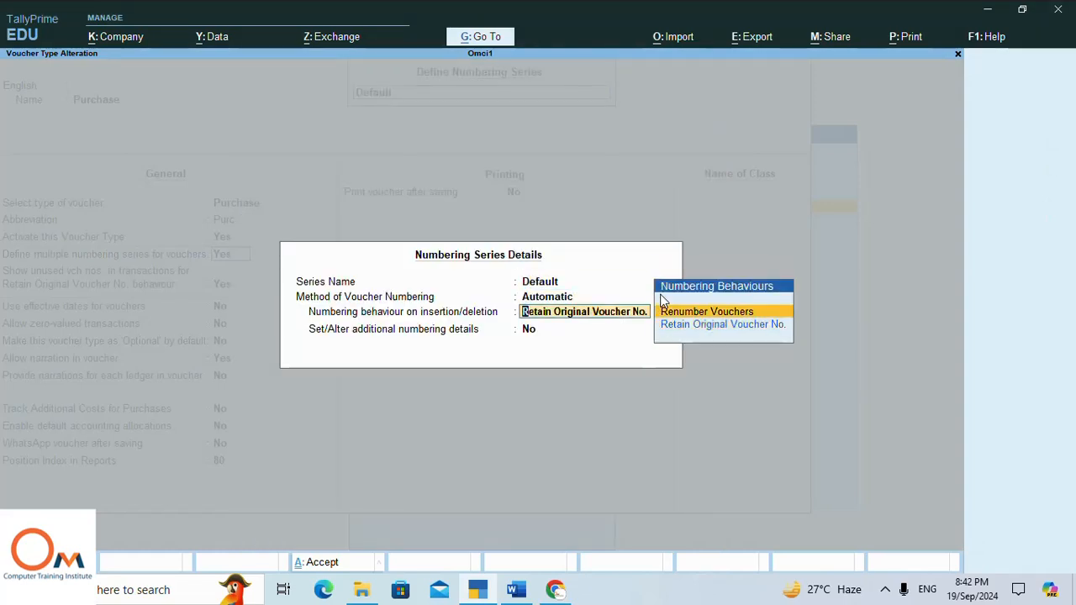
click(561, 297)
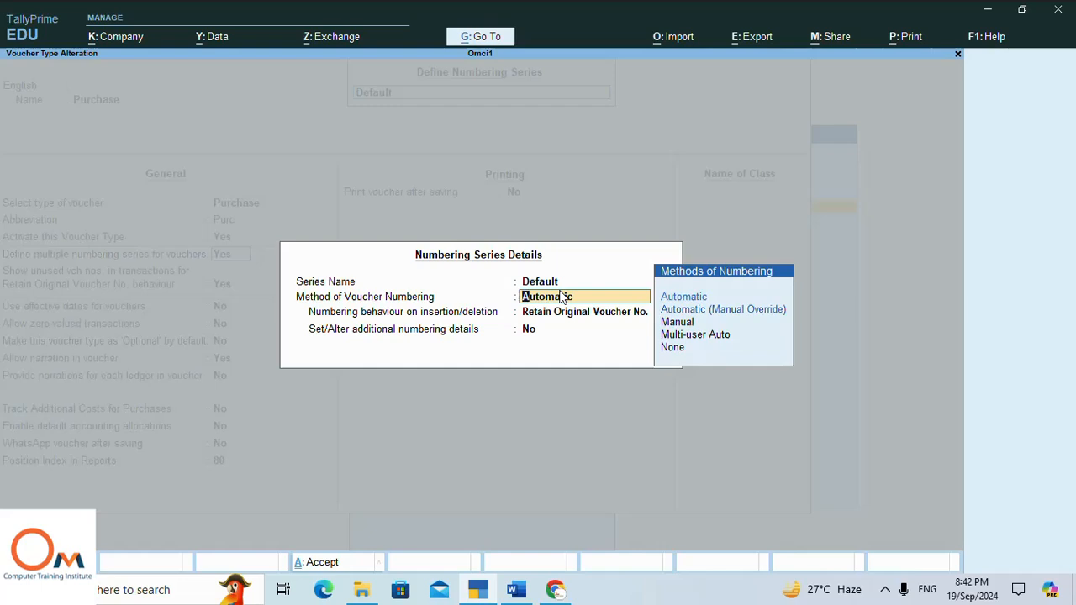
key(Down)
key(Return)
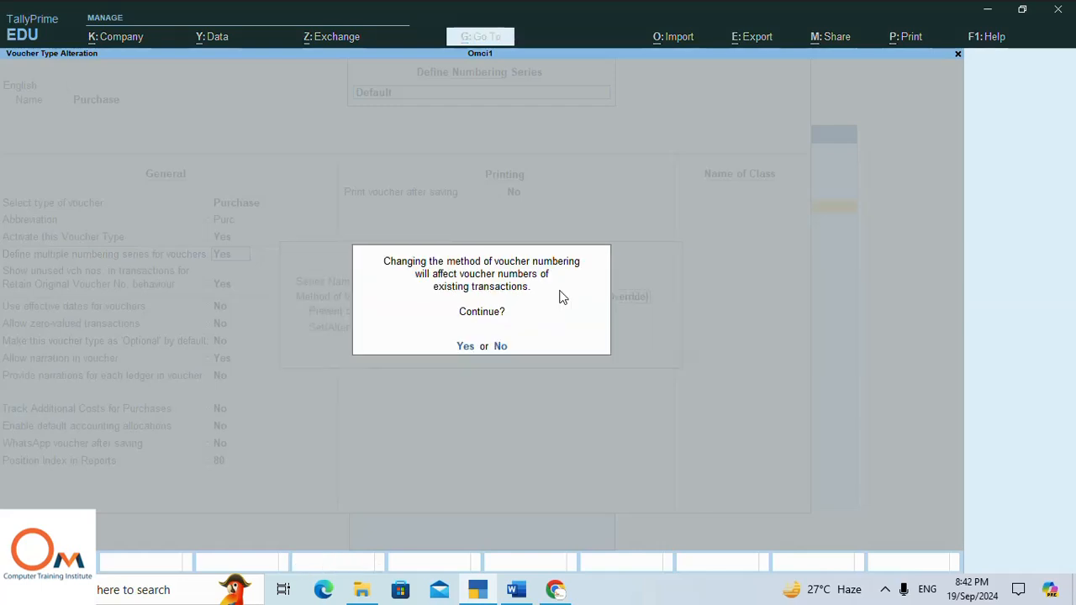
key(y)
key(Return)
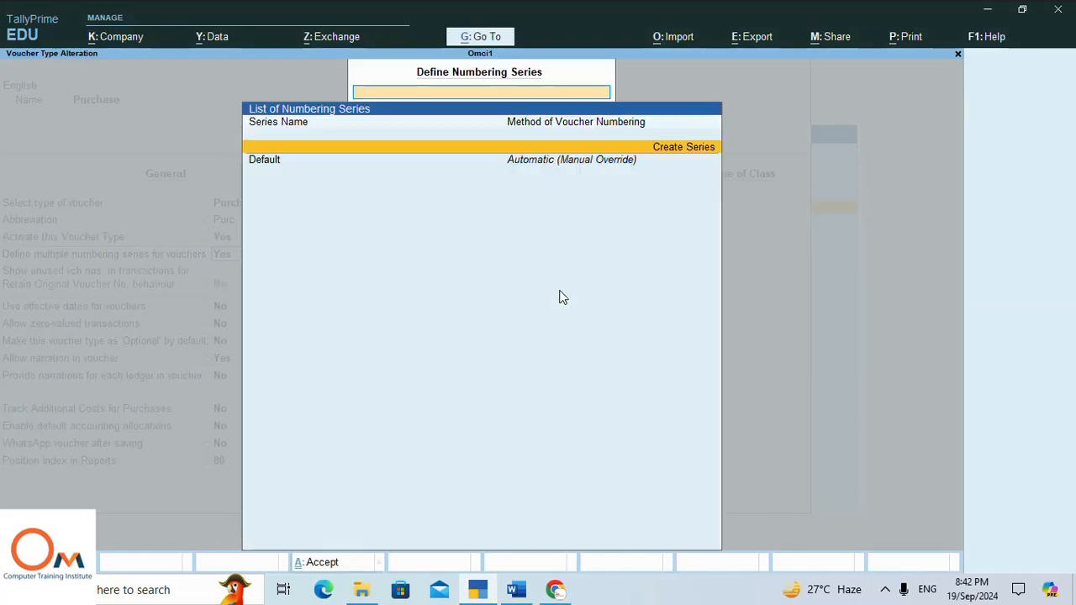
- Leave the numbering series list without adding a series, keep the remaining options and save the Purchase voucher type
key(Return)
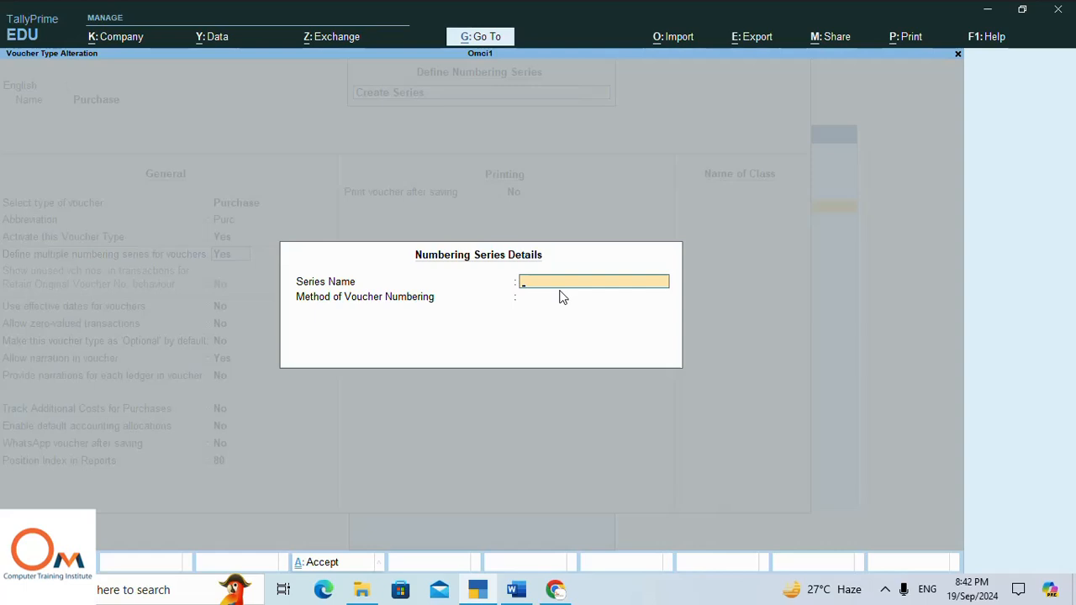
key(Return)
key(Escape)
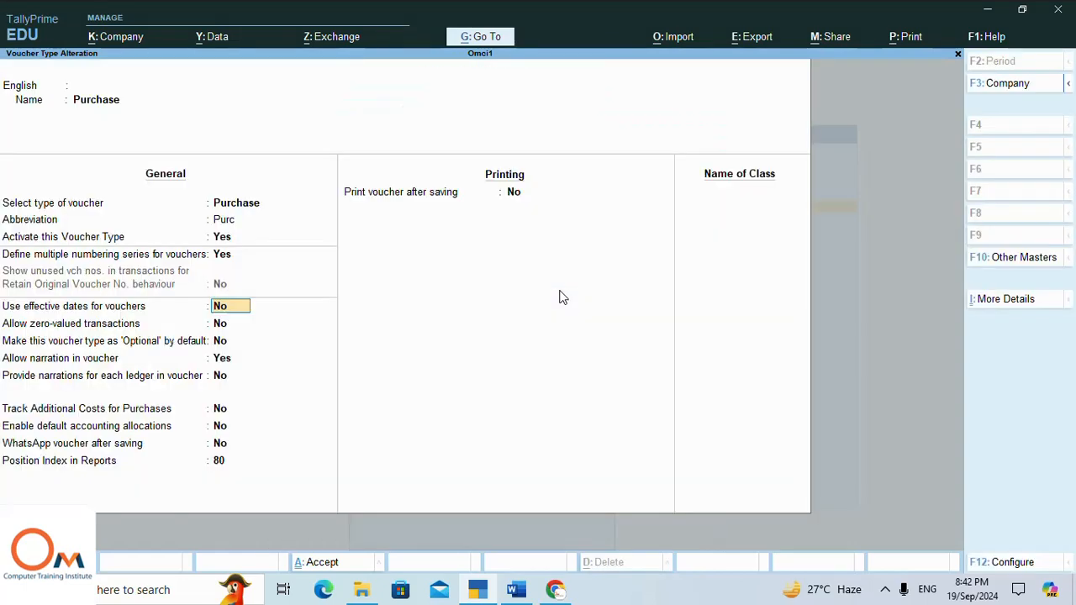
key(Return)
key(Return)
key(Return)
key(Return)
key(Return)
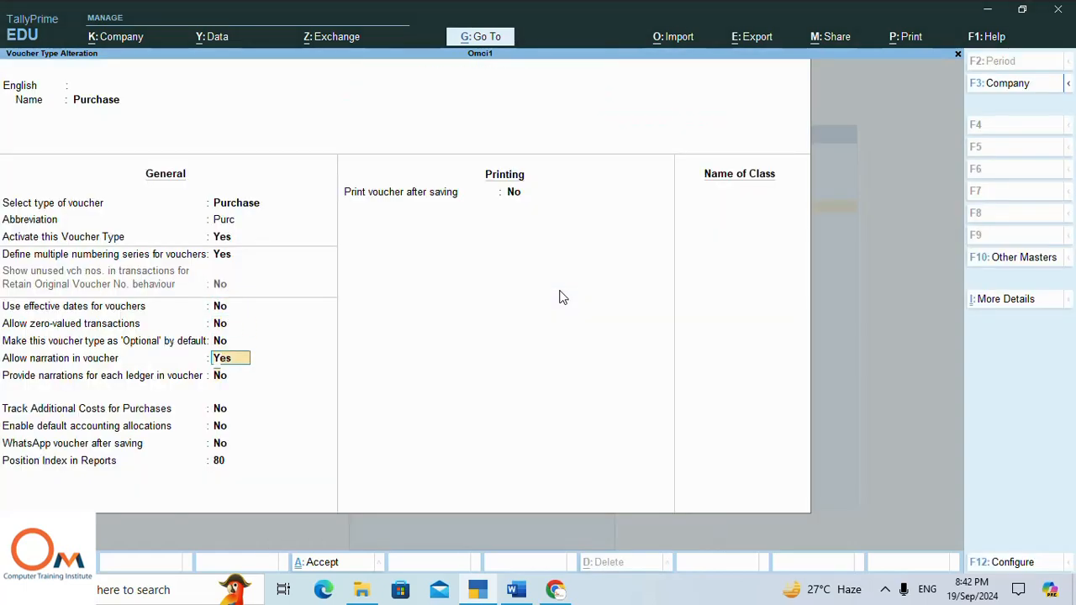
key(Return)
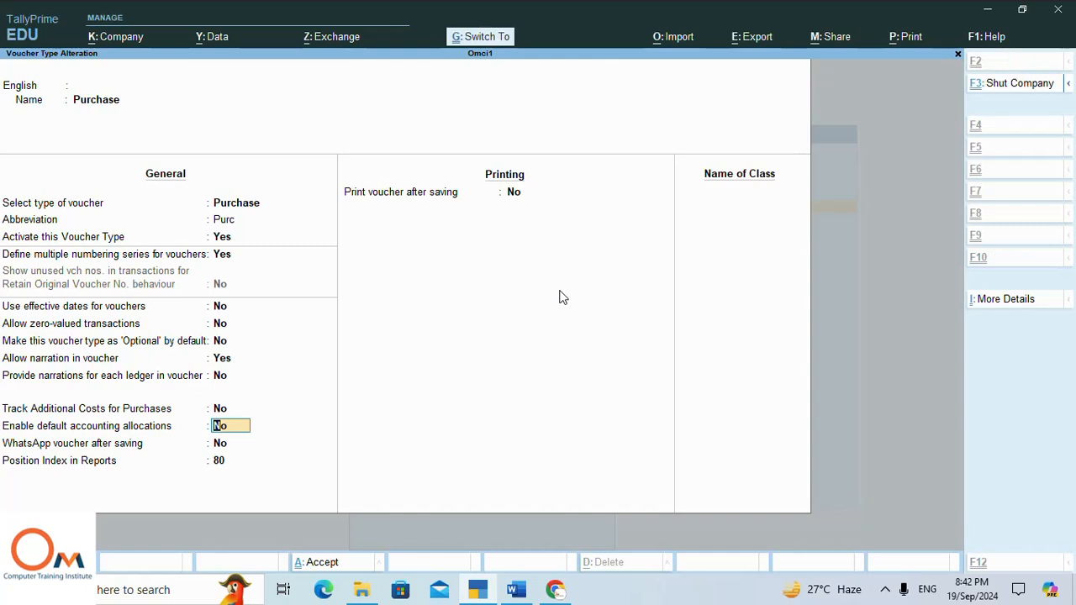
key(ctrl+a)
key(y)
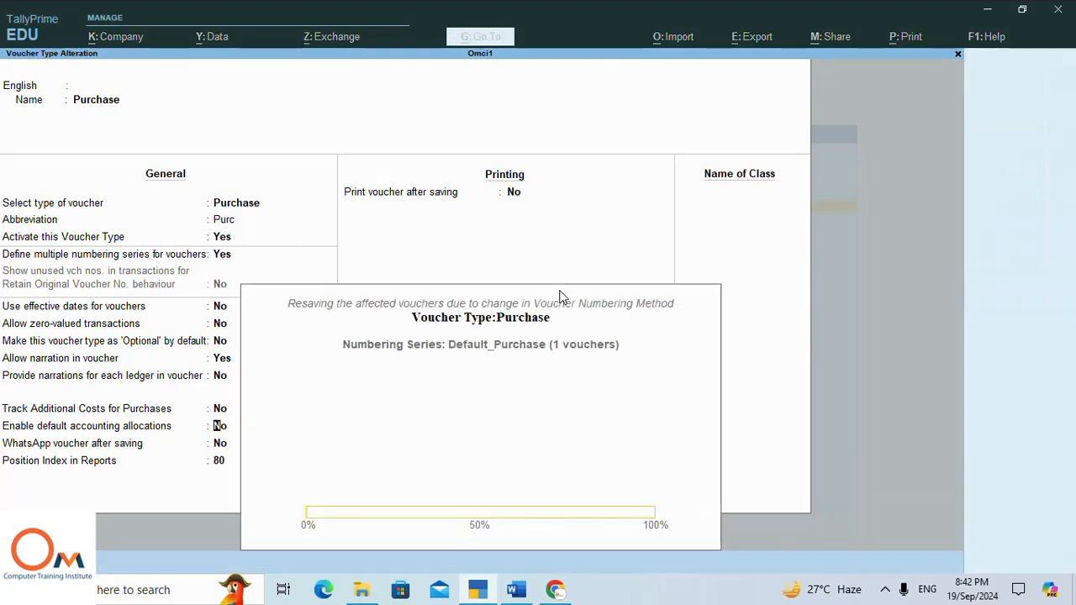
- Leave master alteration, open a new Purchase voucher and switch to the Word notes for its bill number
key(Escape)
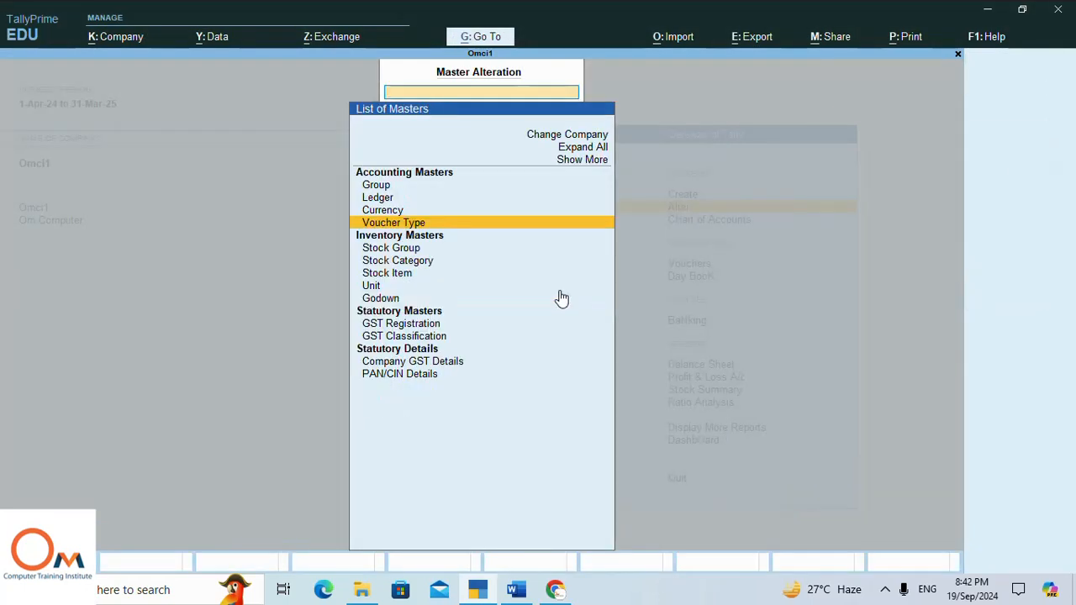
key(Escape)
key(Down)
key(Down)
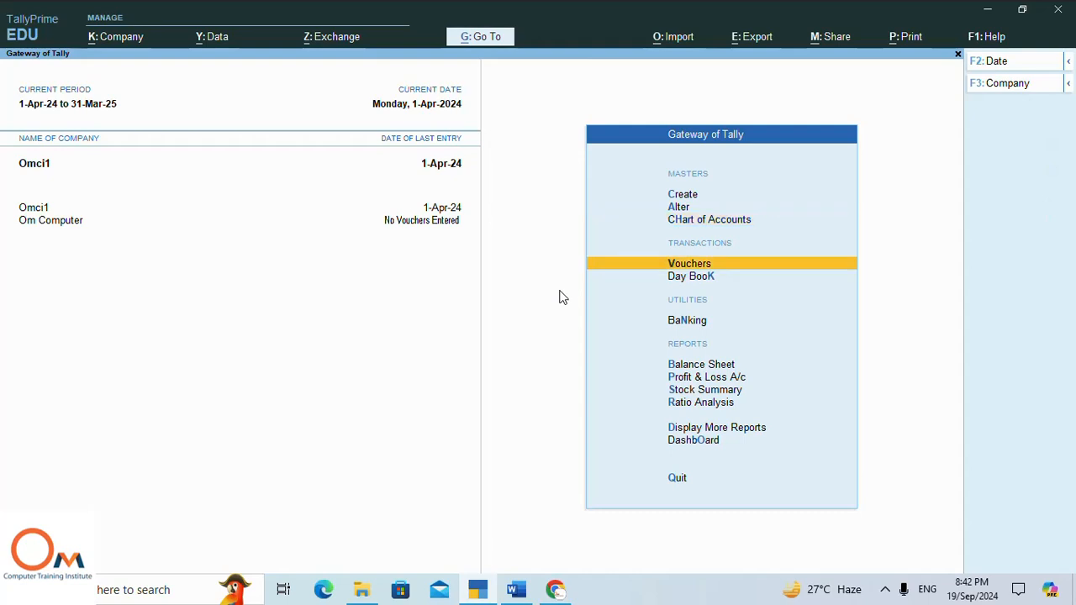
key(Return)
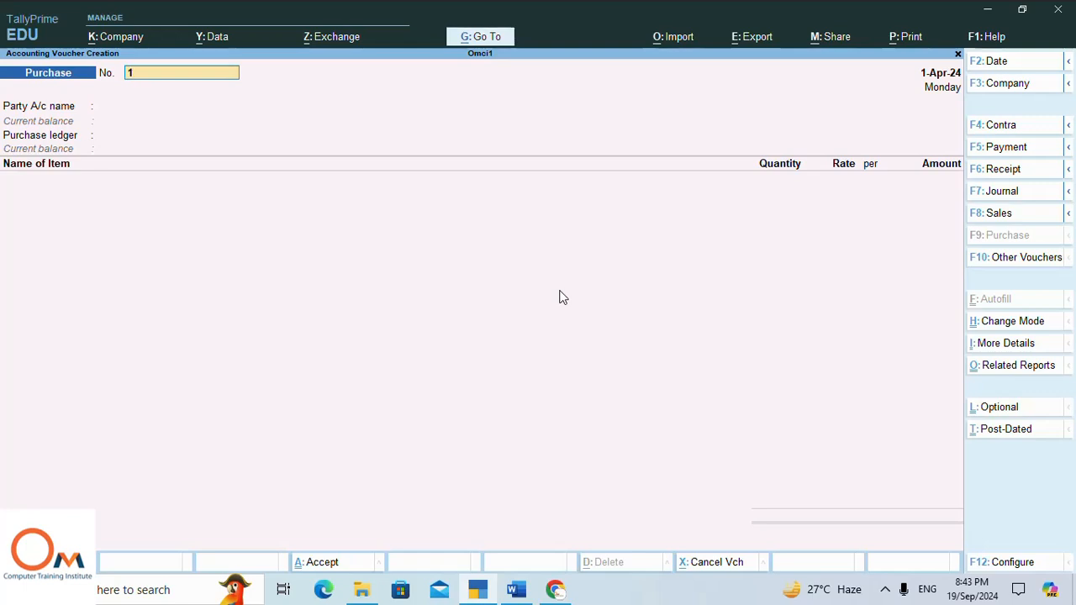
click(519, 591)
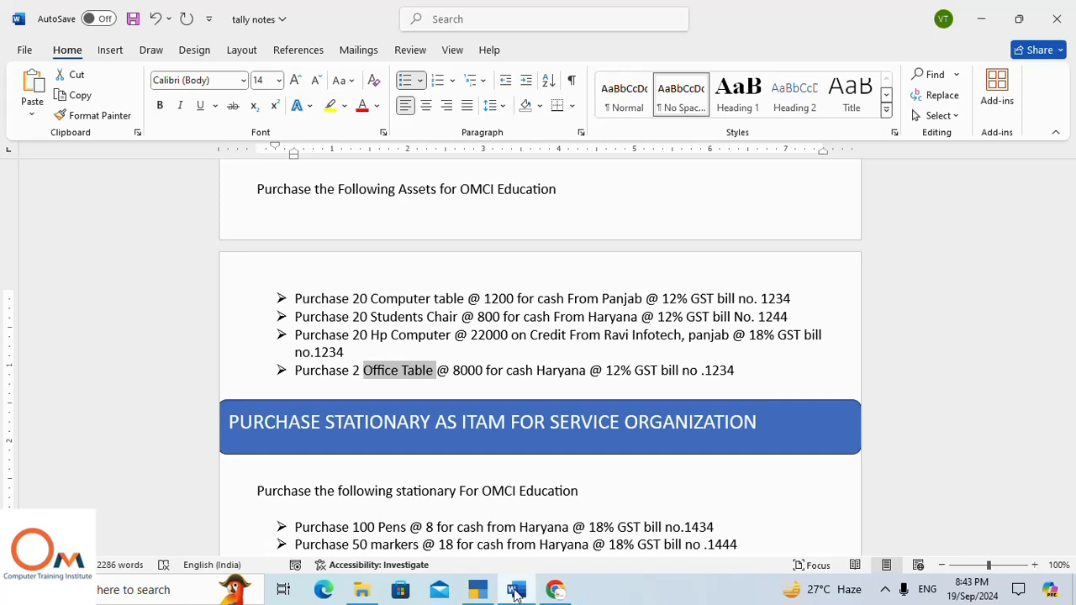
- Switch to TallyPrime, set the purchase voucher number to 1244, and recheck the Students Chair purchase line in the Word notes
click(477, 590)
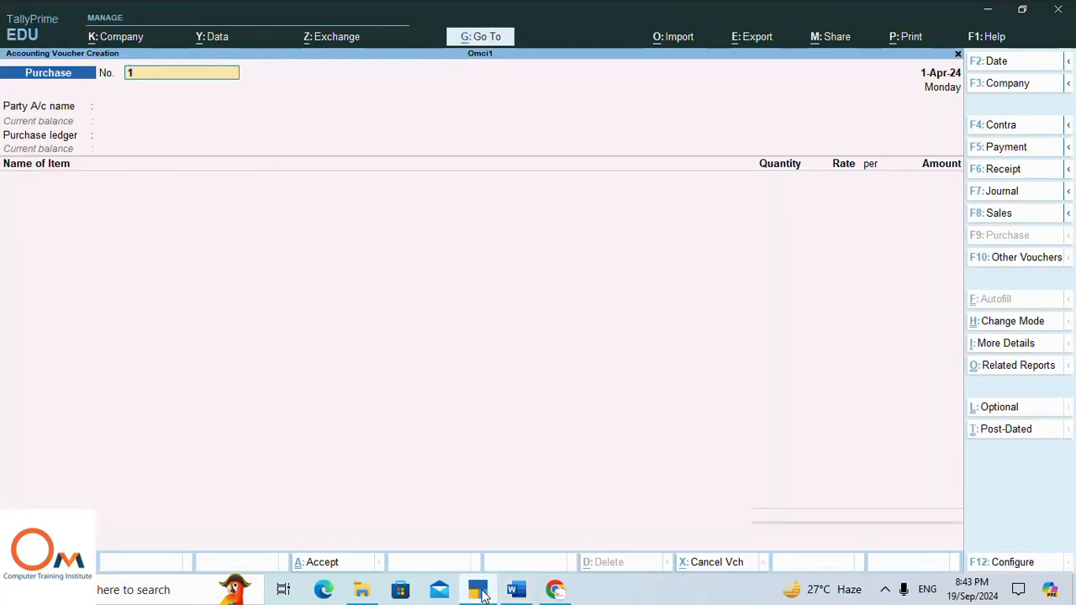
text(44)
key(Return)
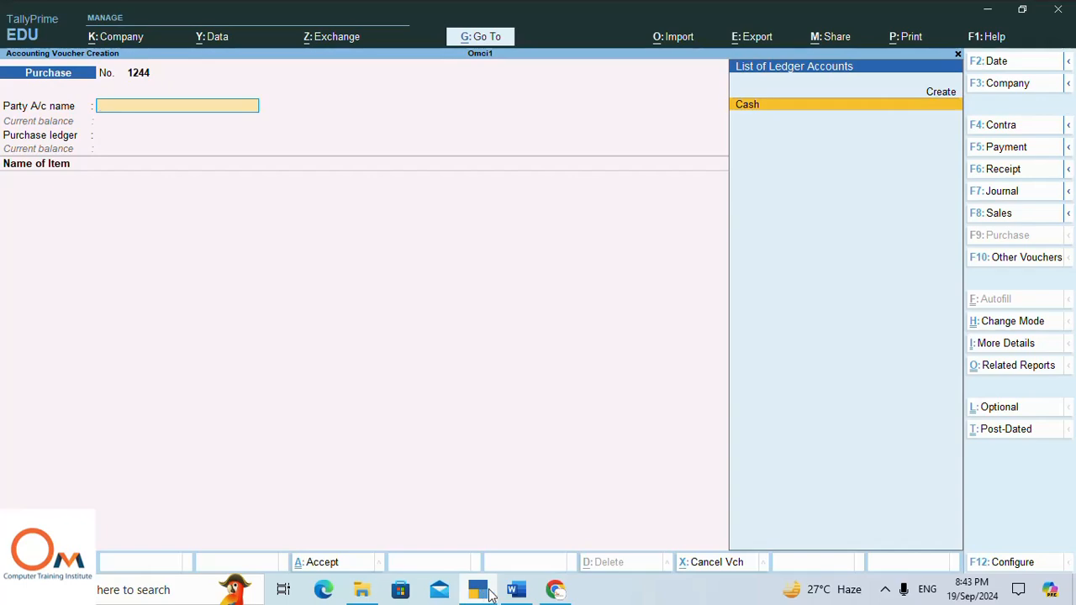
click(515, 591)
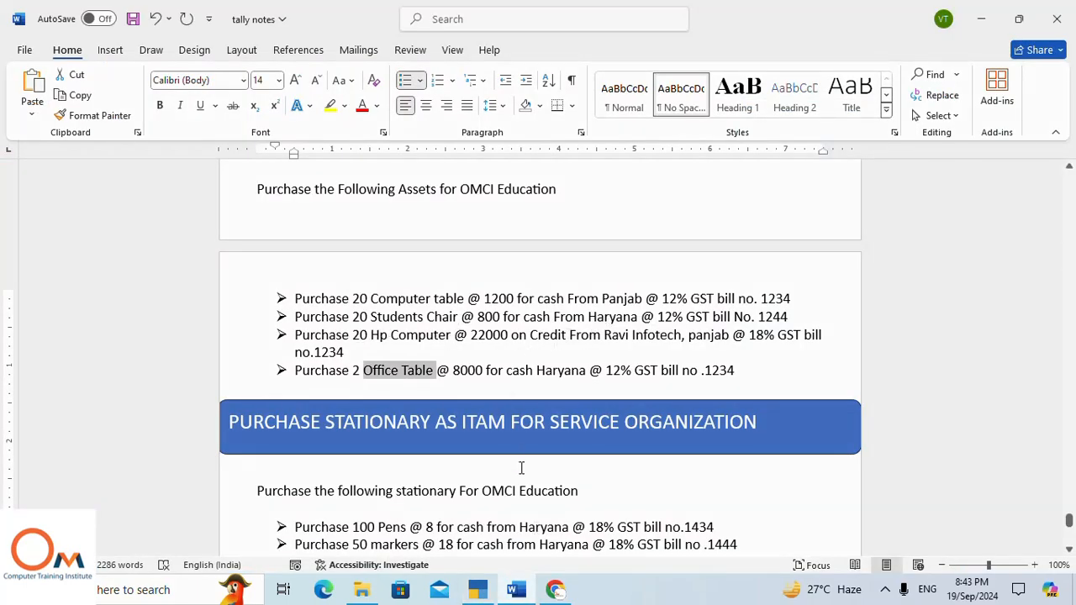
mouse_move(515, 591)
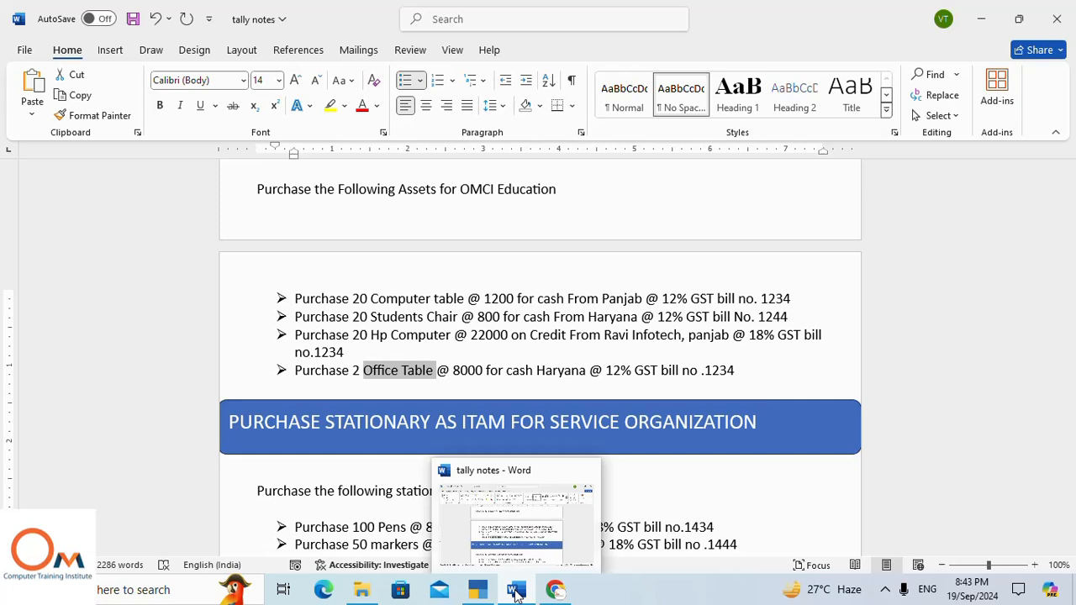
click(477, 591)
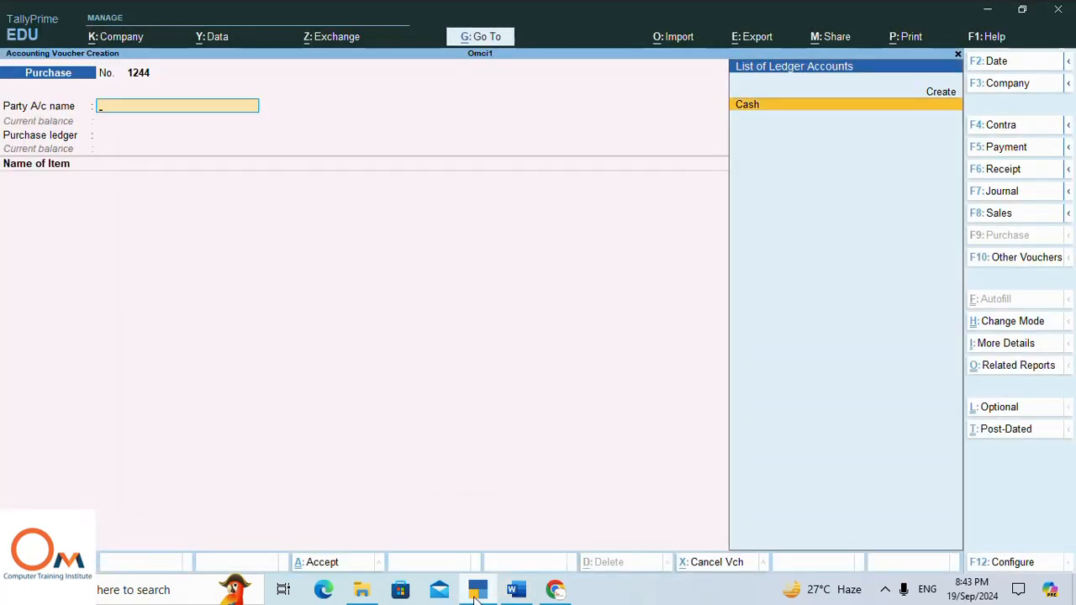
- Select Cash as the party account, leave all receipt details blank and keep Cash as supplier and mailing name
key(Return)
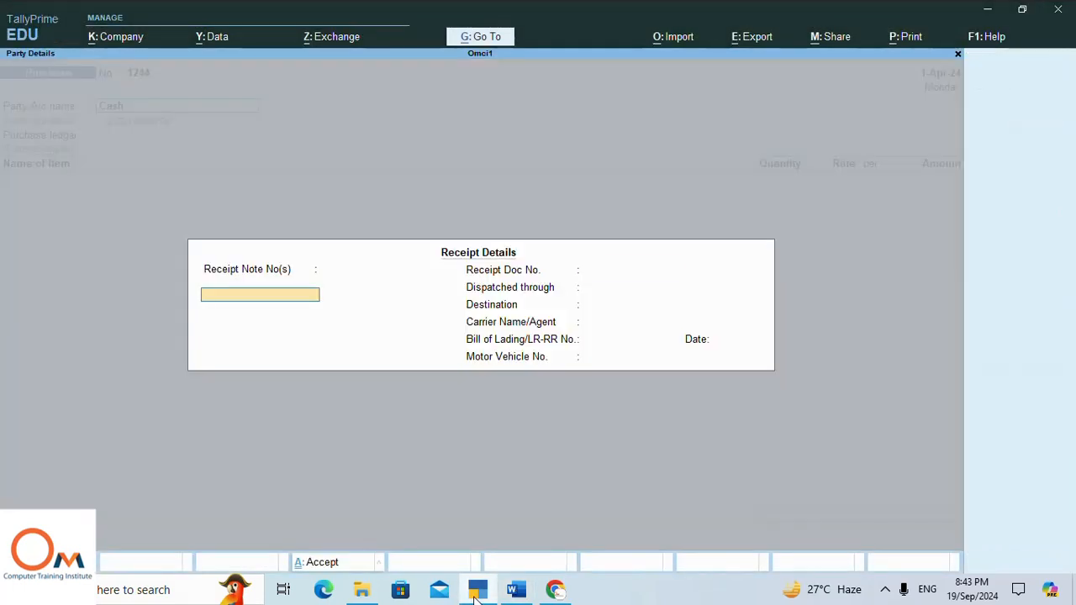
key(Return)
key(Return)
key(Return)
key(Return)
key(Return)
key(Return)
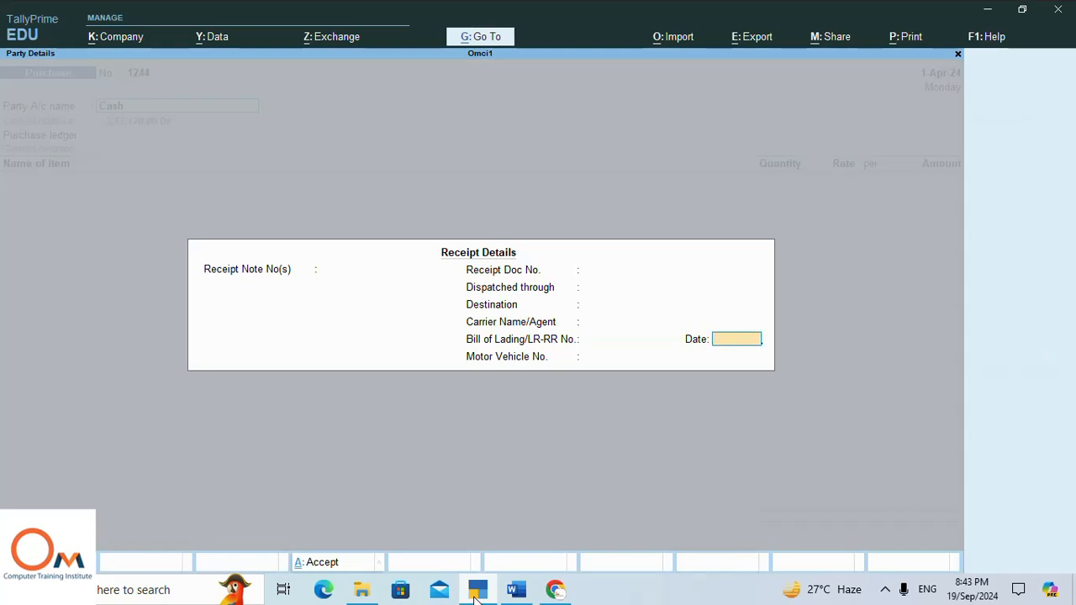
key(Return)
key(Return)
key(Return)
key(Return)
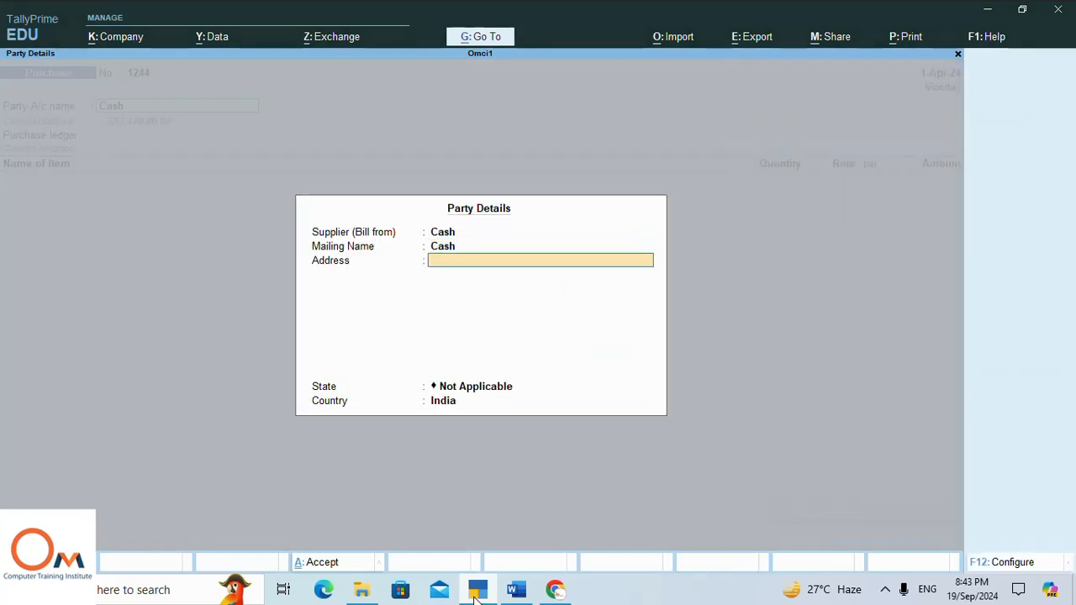
- Leave the party's address blank, set the state to Haryana and keep India as the country
key(Return)
text(H)
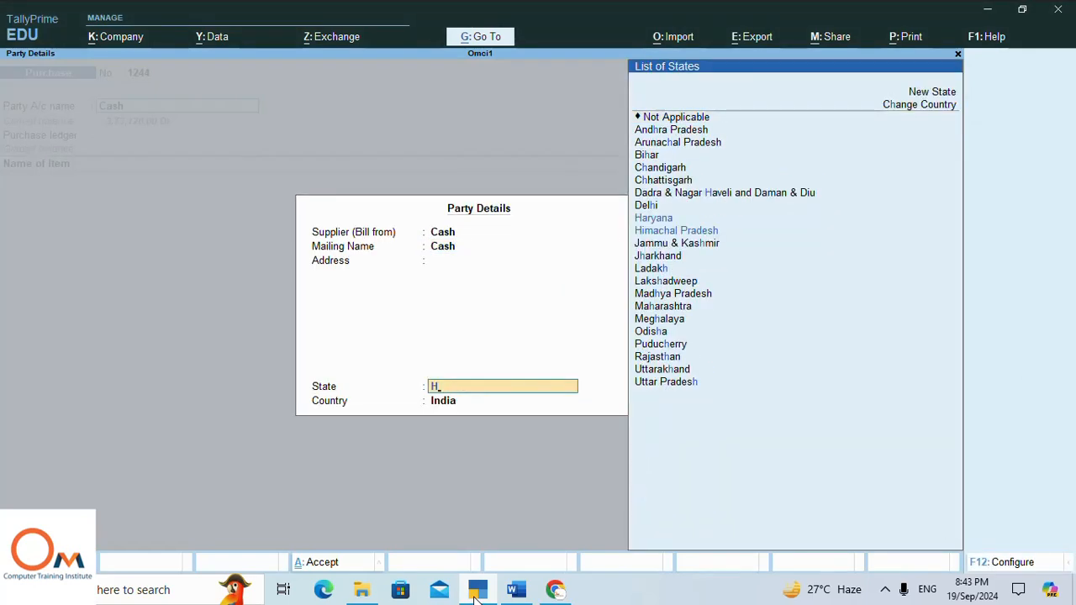
key(Return)
key(Return)
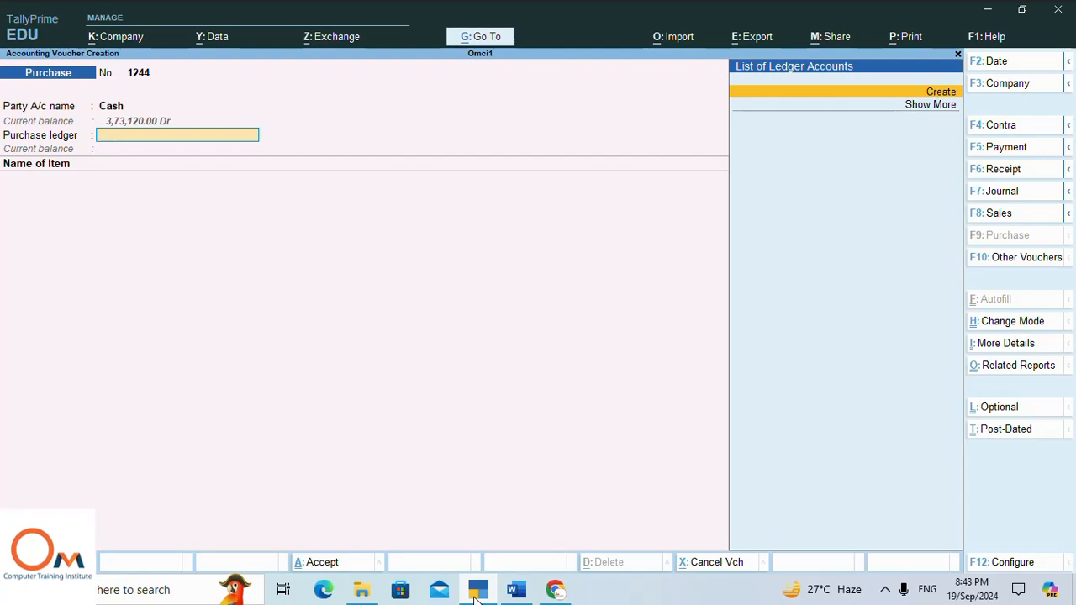
- Expand the ledger list and choose FixedAsset as the purchase ledger
key(Down)
key(Return)
key(Down)
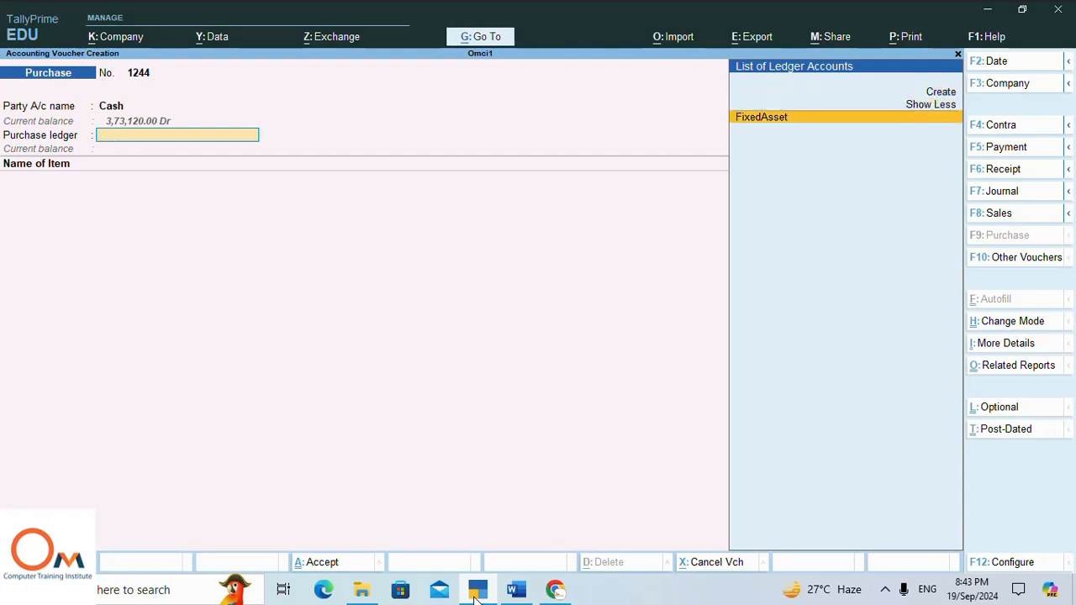
key(Return)
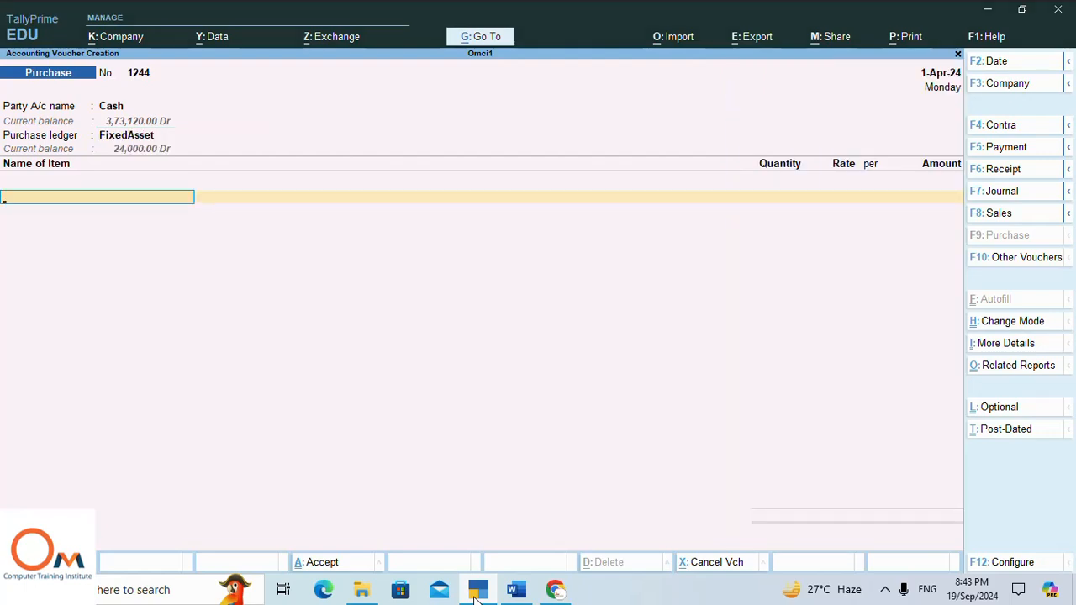
- Add the Students Chair stock item with quantity 20 at a rate of 800 and end the item list
text(C)
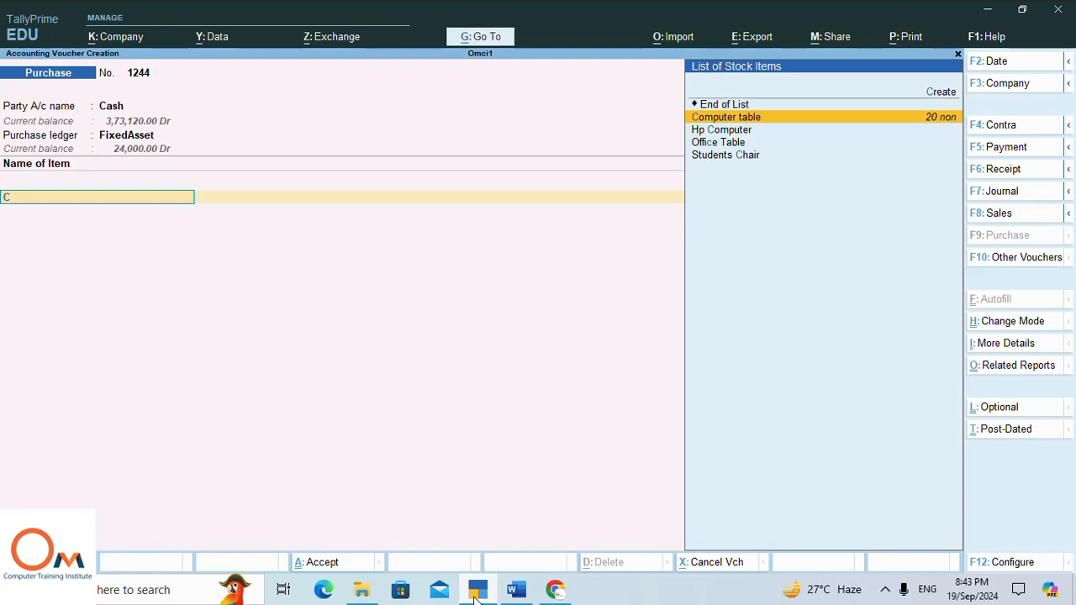
key(Down)
key(Down)
key(Down)
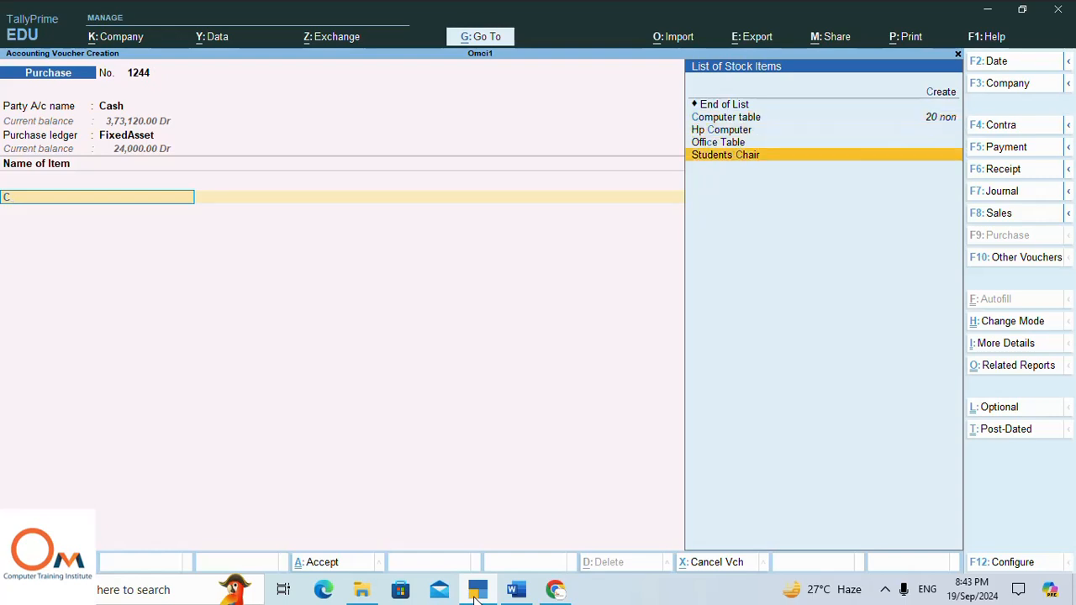
key(Return)
key(Return)
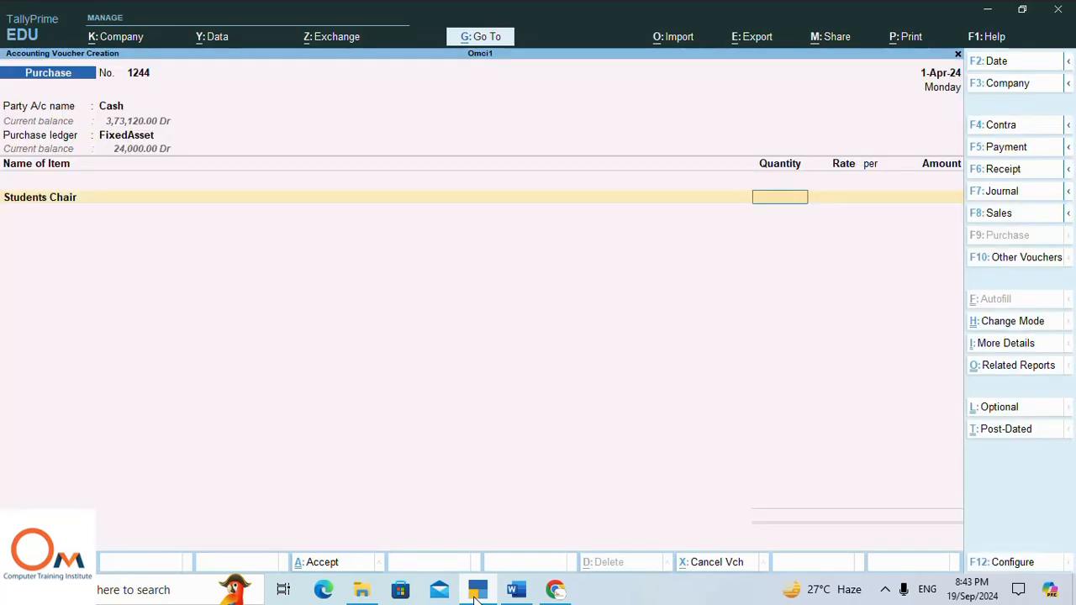
text(20)
key(Return)
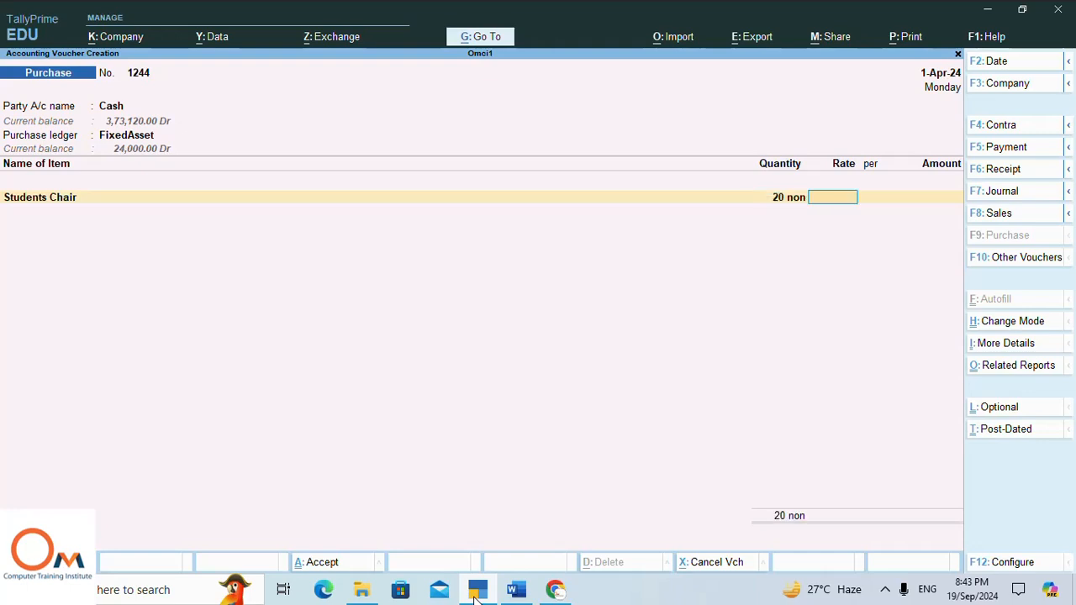
text(800)
key(Return)
key(Return)
key(Return)
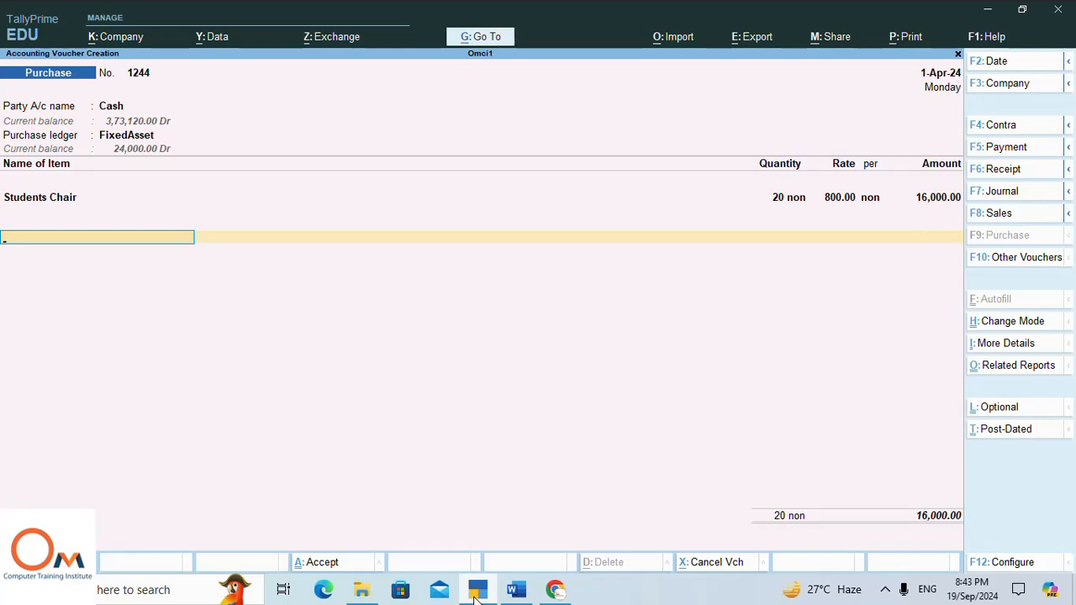
- Create a secondary ledger named CGST under Duties & Taxes, keeping the duty type Others
text(C)
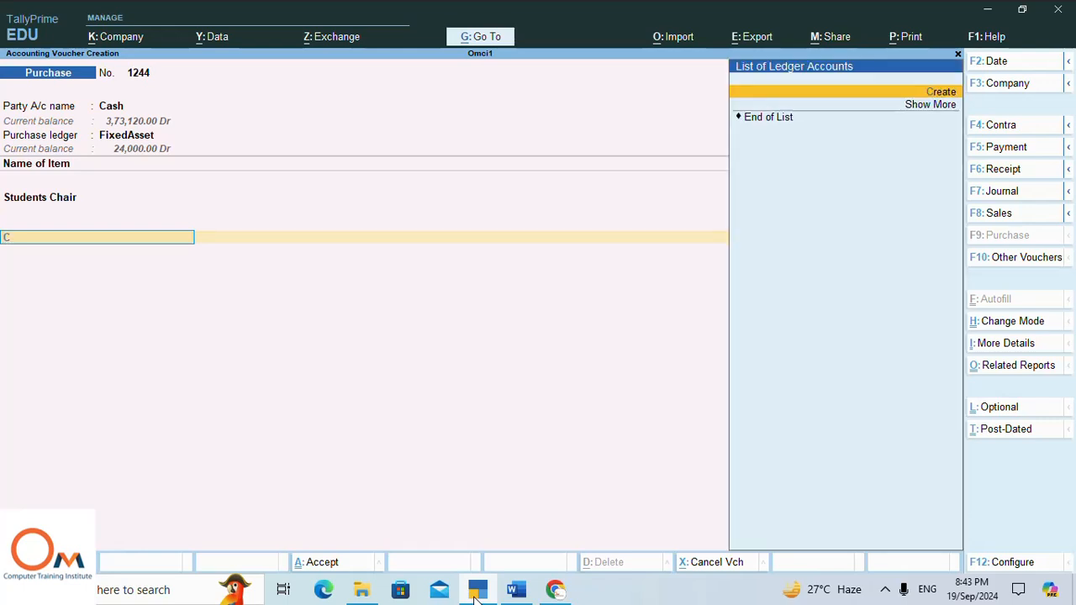
key(alt+c)
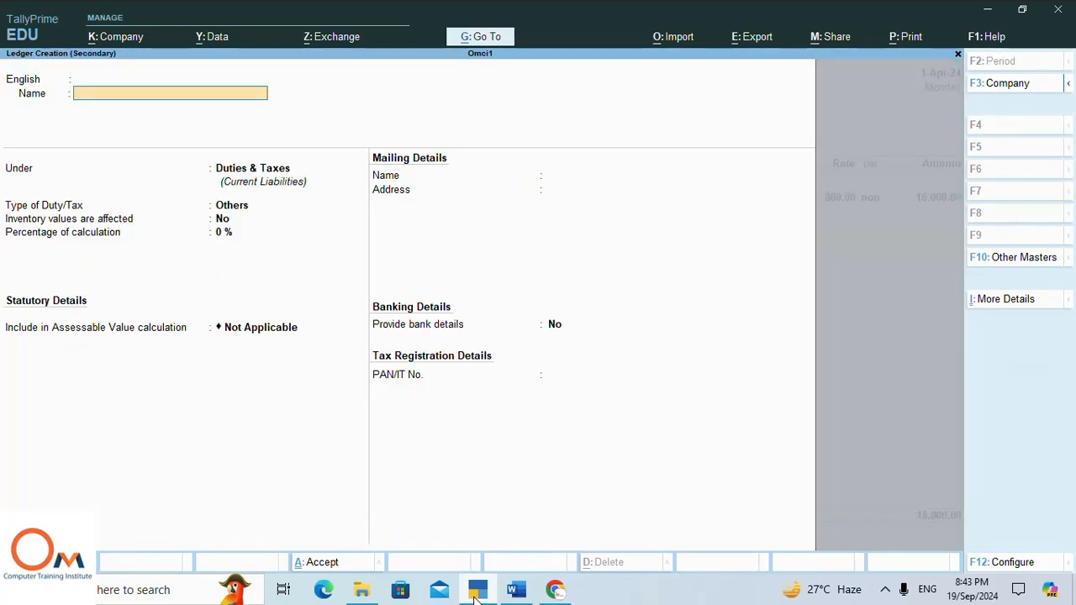
text(CGST)
key(Return)
key(Return)
key(Return)
key(Return)
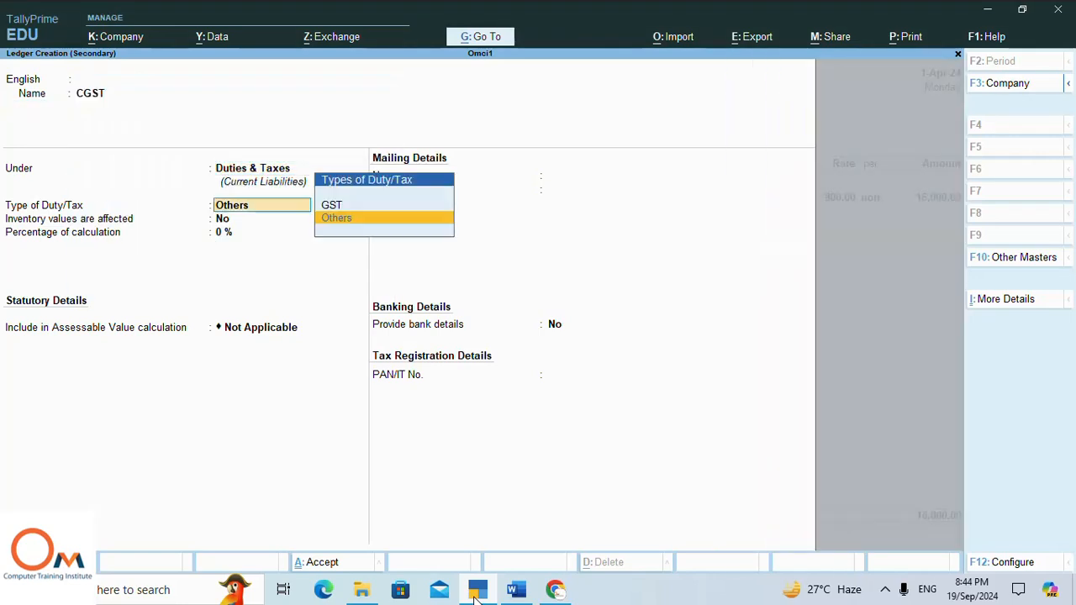
key(Return)
- Include CGST in the GST assessable value for Goods and Services, calculated Based on Value, and save the ledger
key(Down)
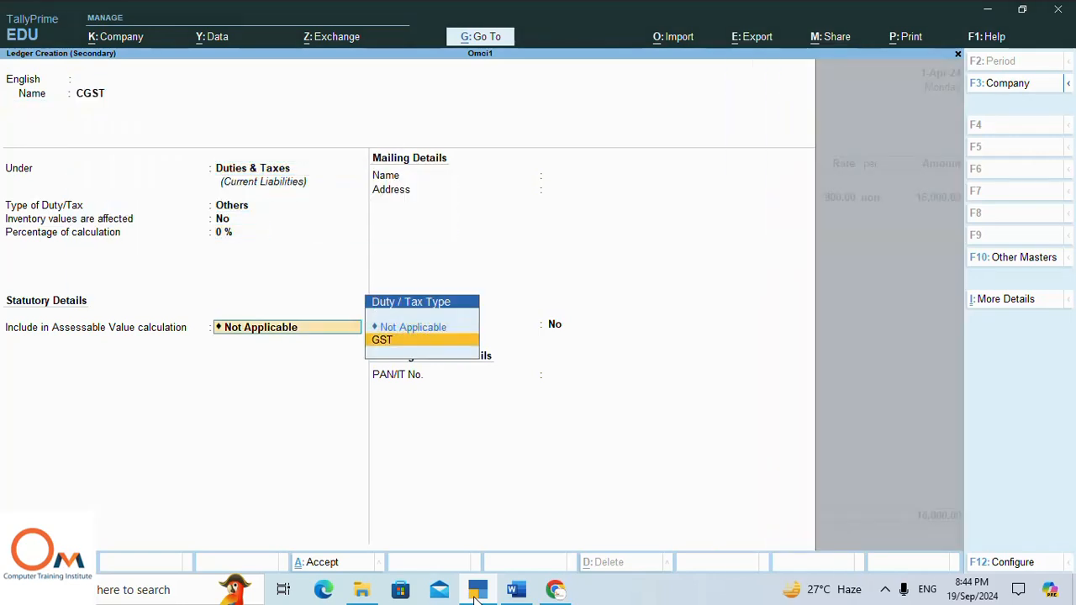
key(Return)
key(Down)
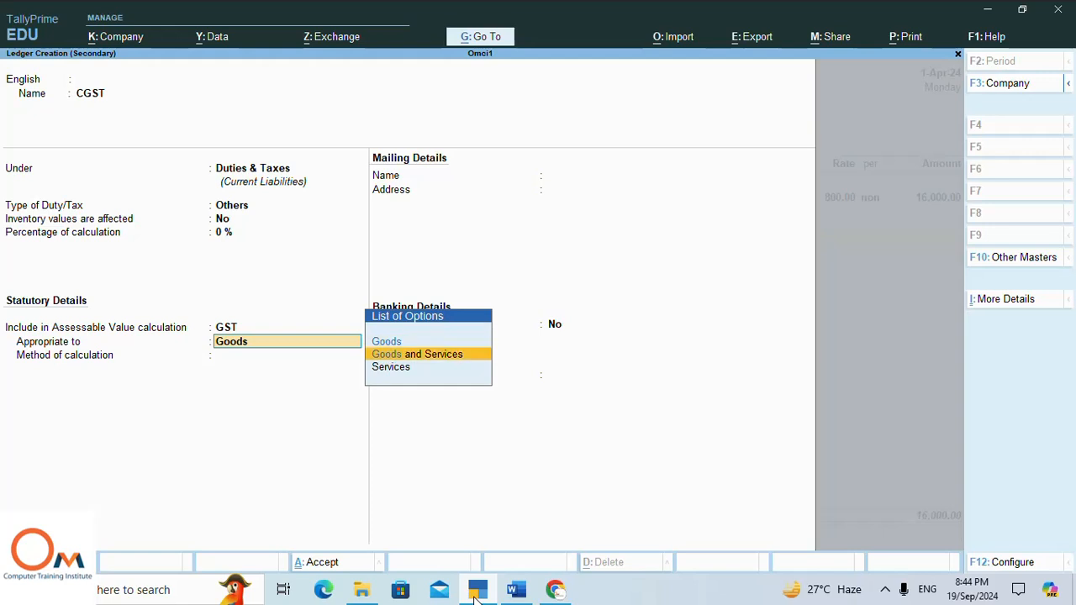
key(Return)
key(Return)
key(Return)
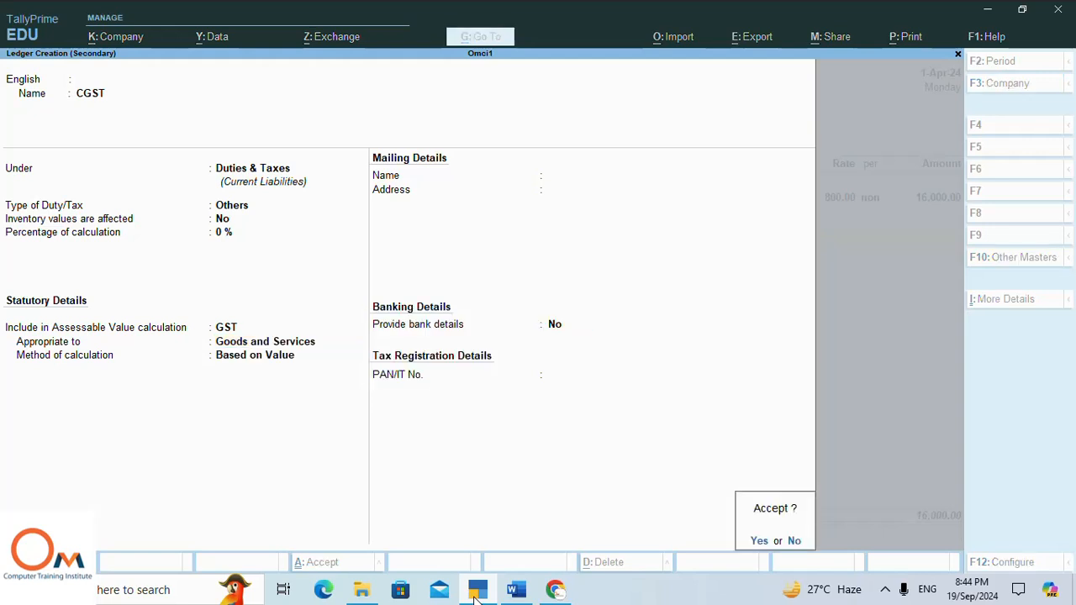
key(Return)
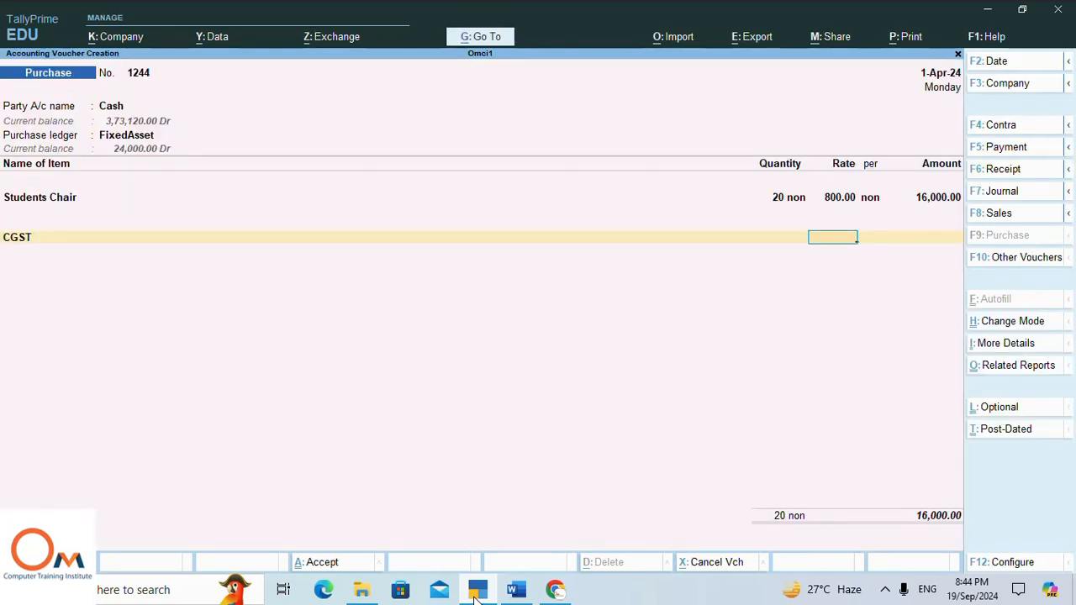
- Set the CGST line's rate to 12% and accept its calculated amount
text(12)
key(Return)
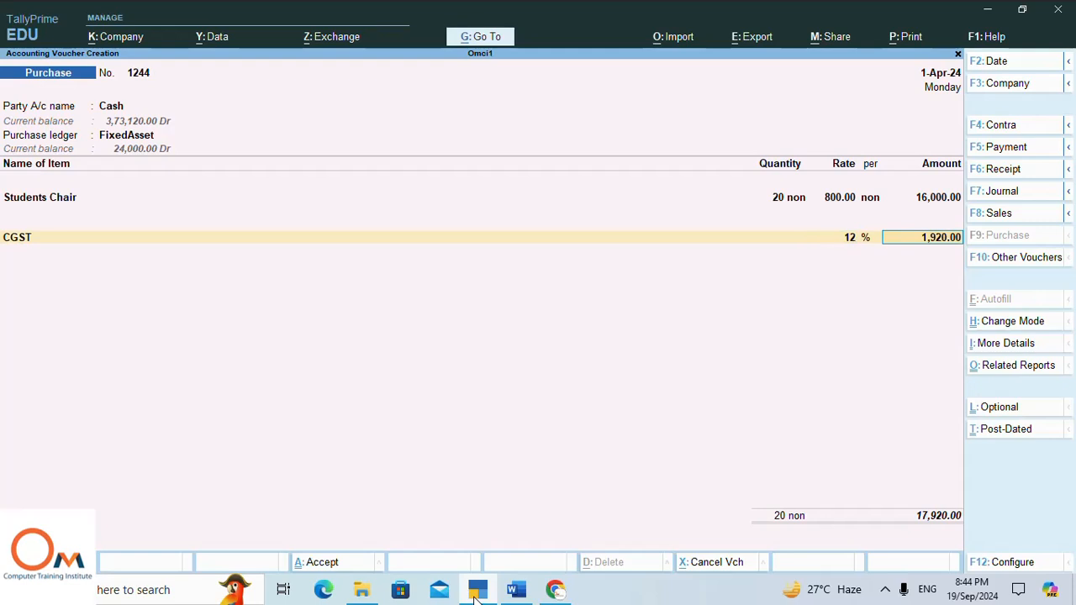
key(Return)
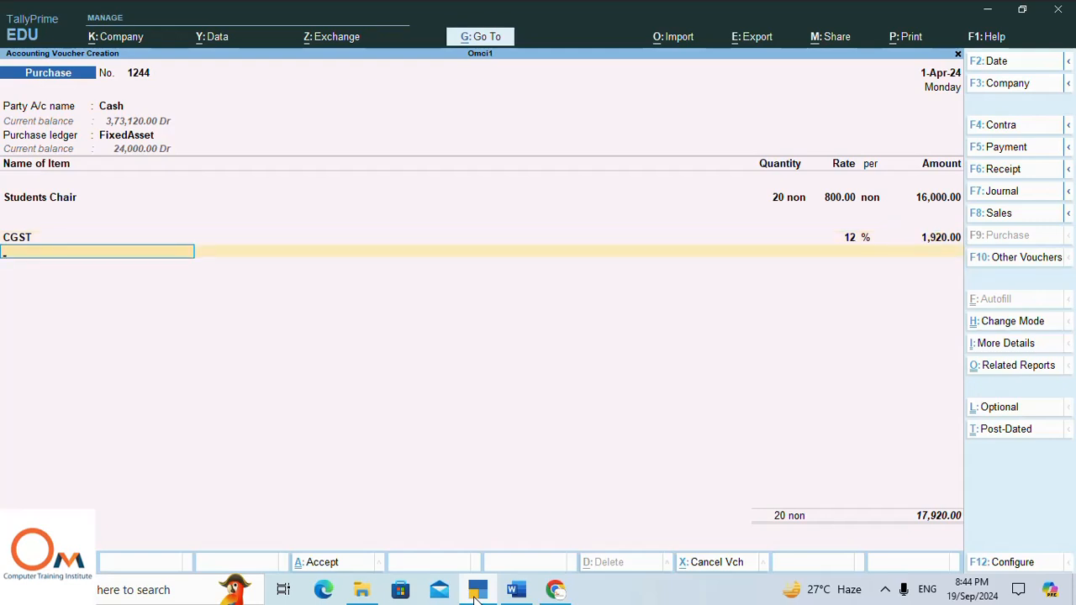
- Create a secondary ledger named SGST under Duties & Taxes, without an alias and with duty type Others
text(S)
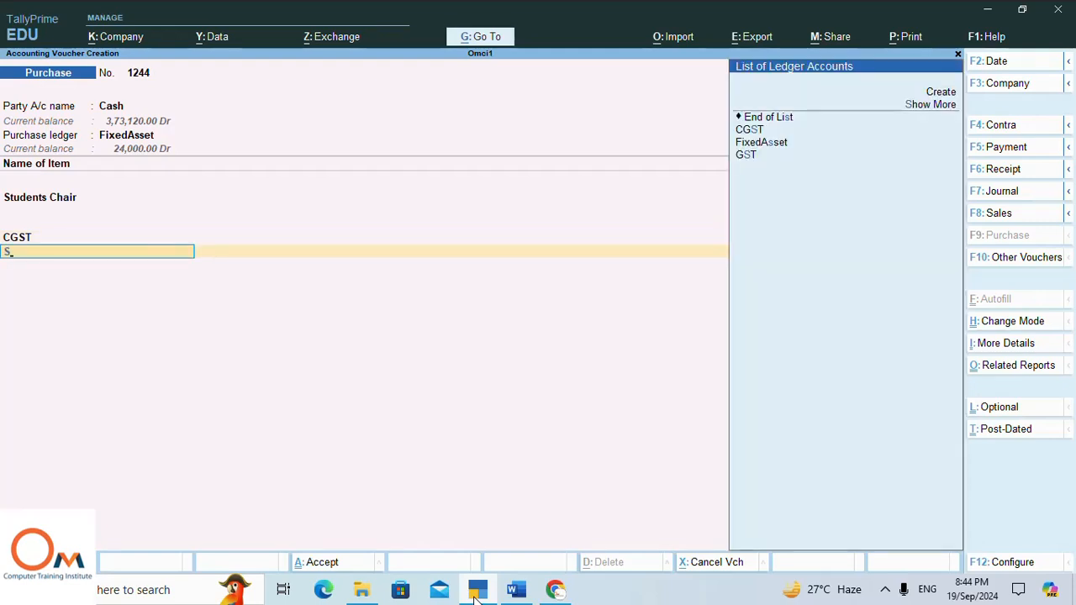
key(alt+c)
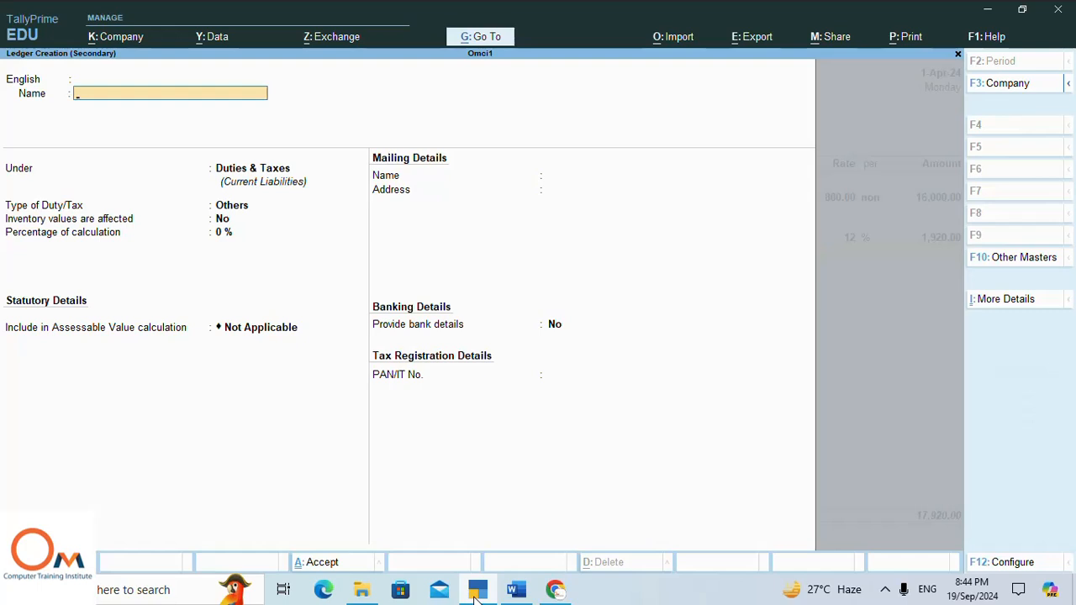
text(SGD)
key(Return)
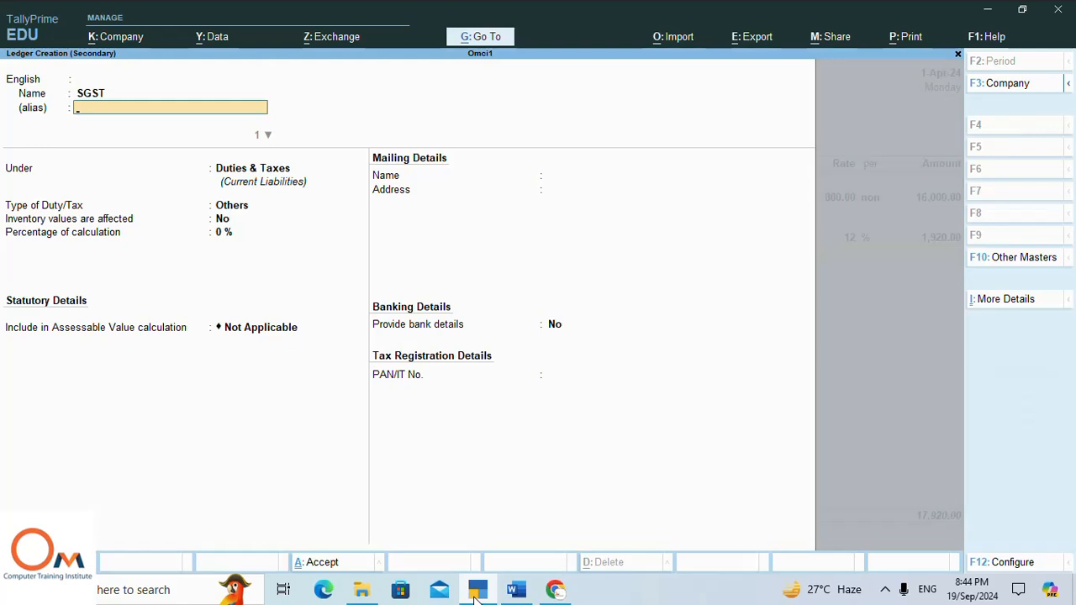
key(Return)
key(Return)
key(Return)
key(Return)
key(Return)
key(Return)
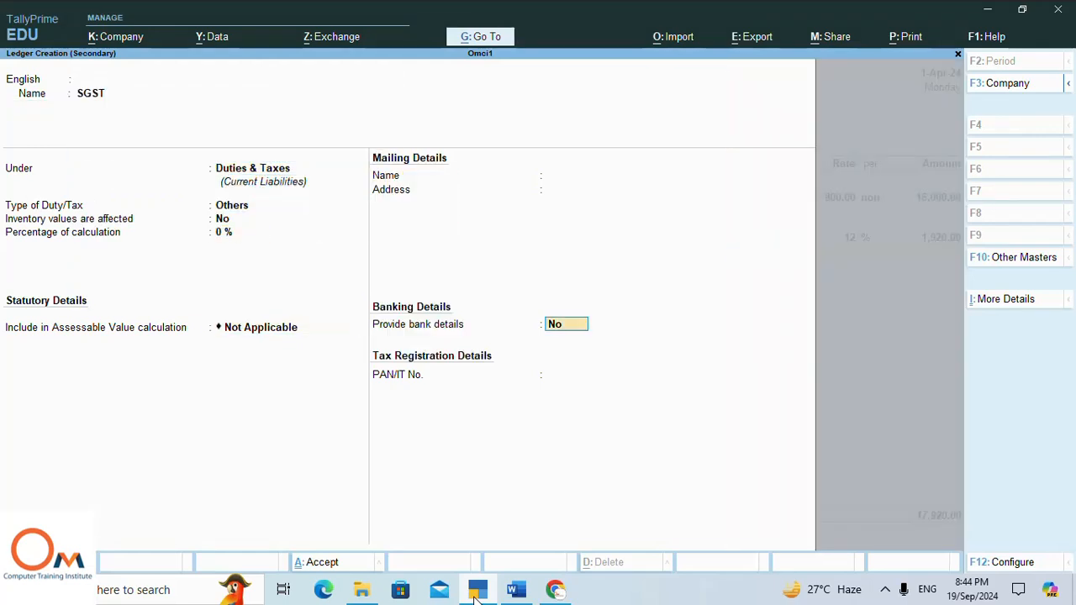
- Include SGST in the GST assessable value for Goods and Services, calculated Based on Value, and save the ledger
click(266, 332)
key(Down)
key(Return)
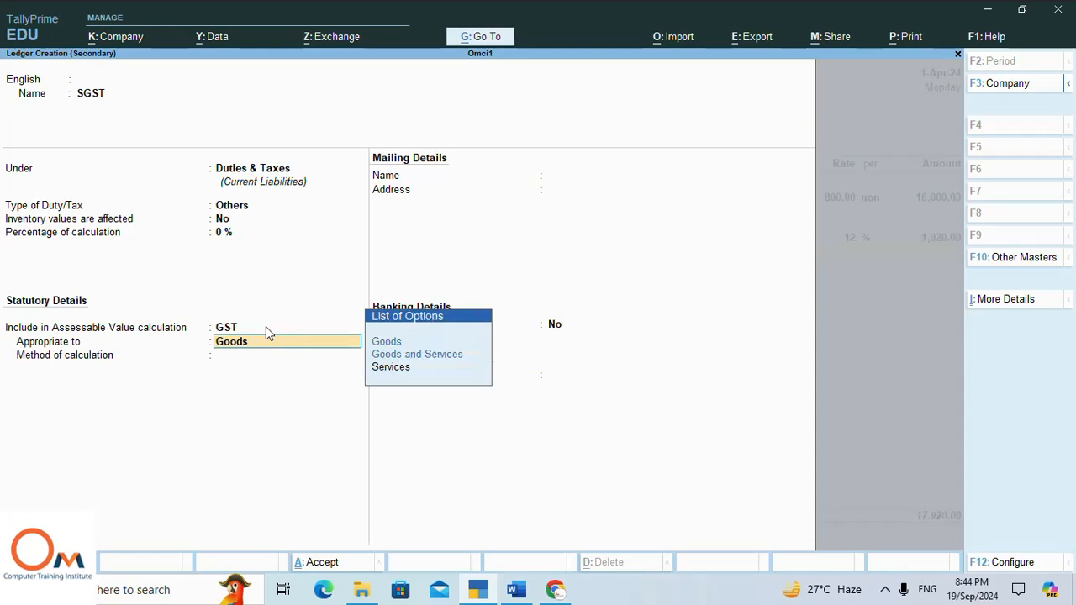
key(Down)
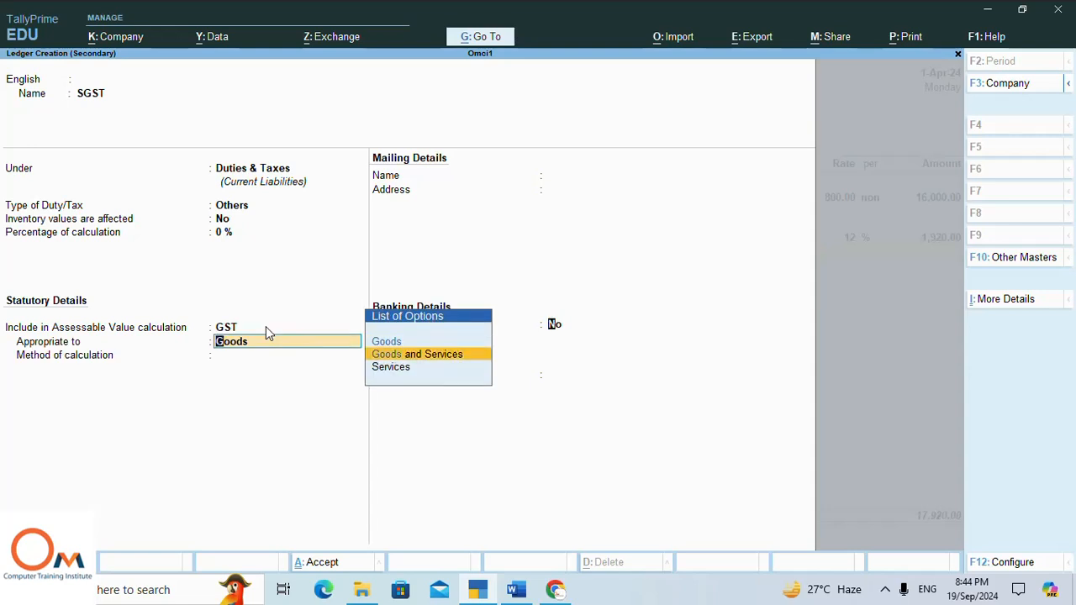
key(Return)
key(Return)
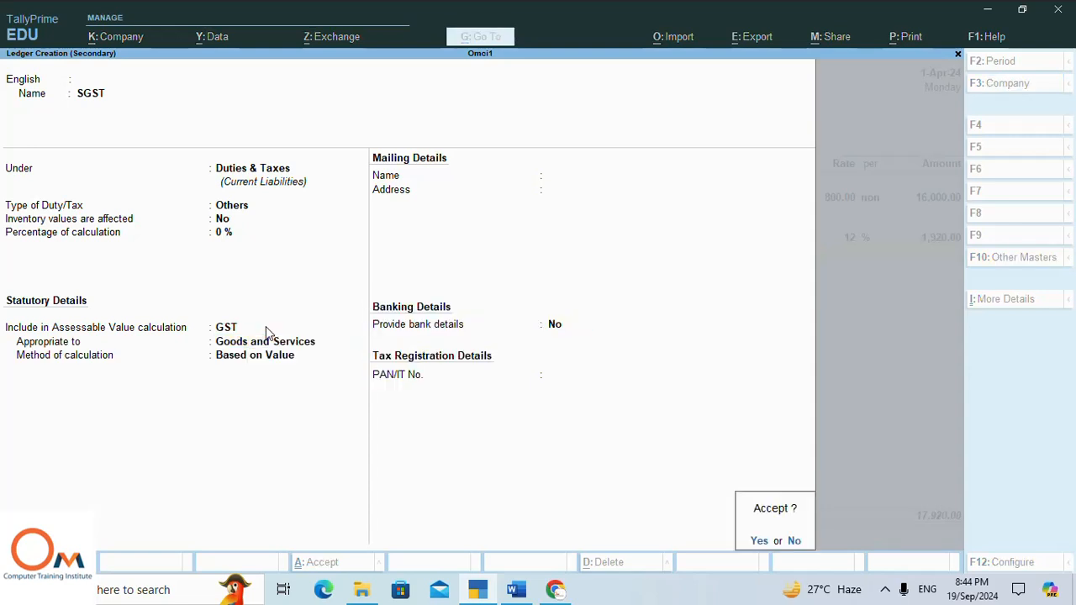
key(Return)
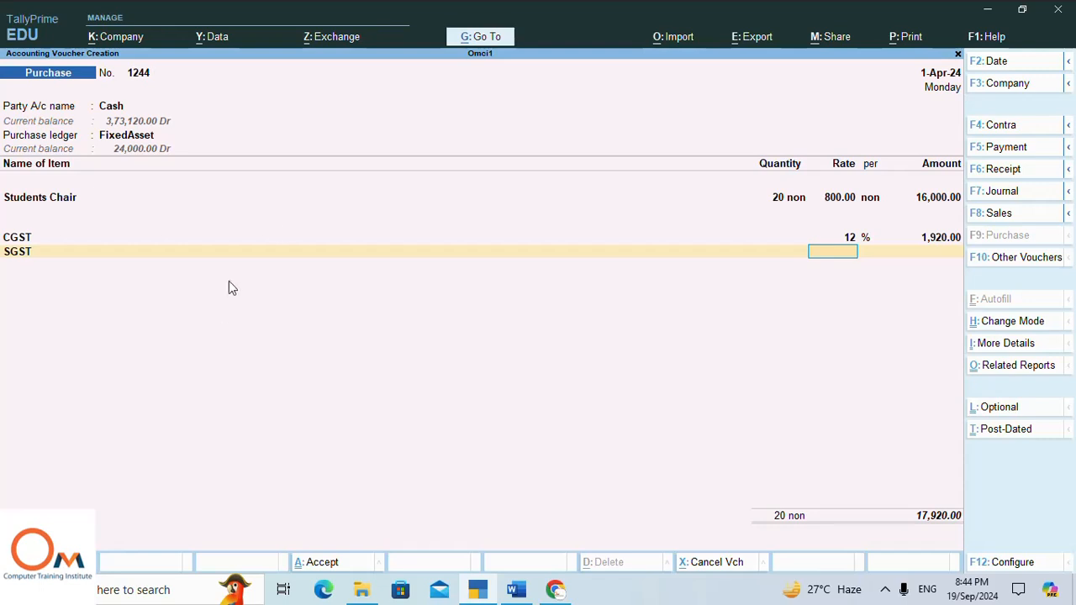
- Change the CGST line's rate to 6%, accept its calculated amount and keep SGST as the second tax ledger
click(851, 238)
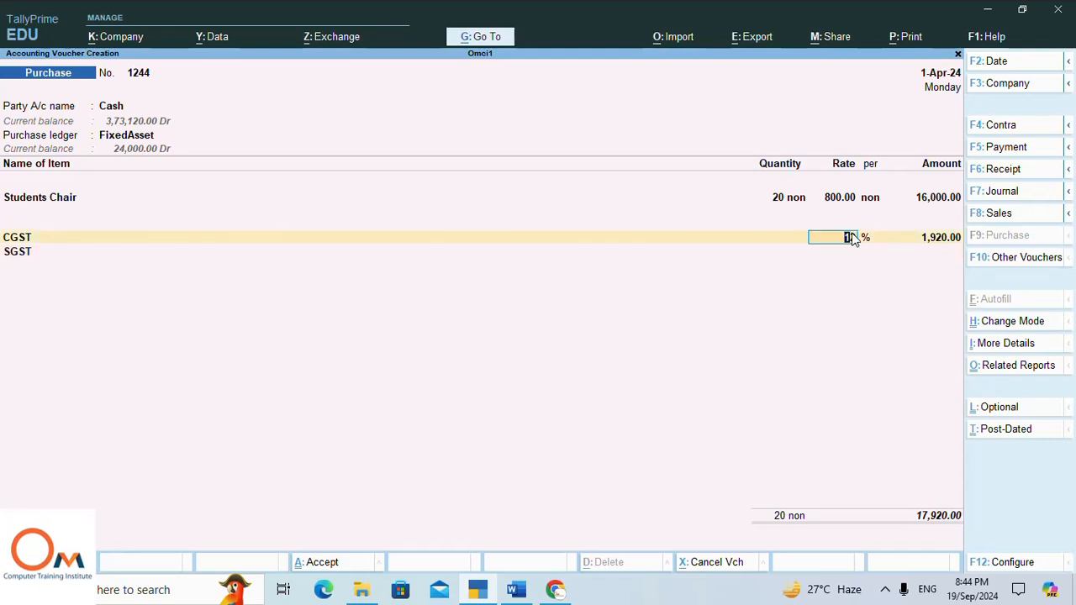
text(6)
key(Return)
key(Return)
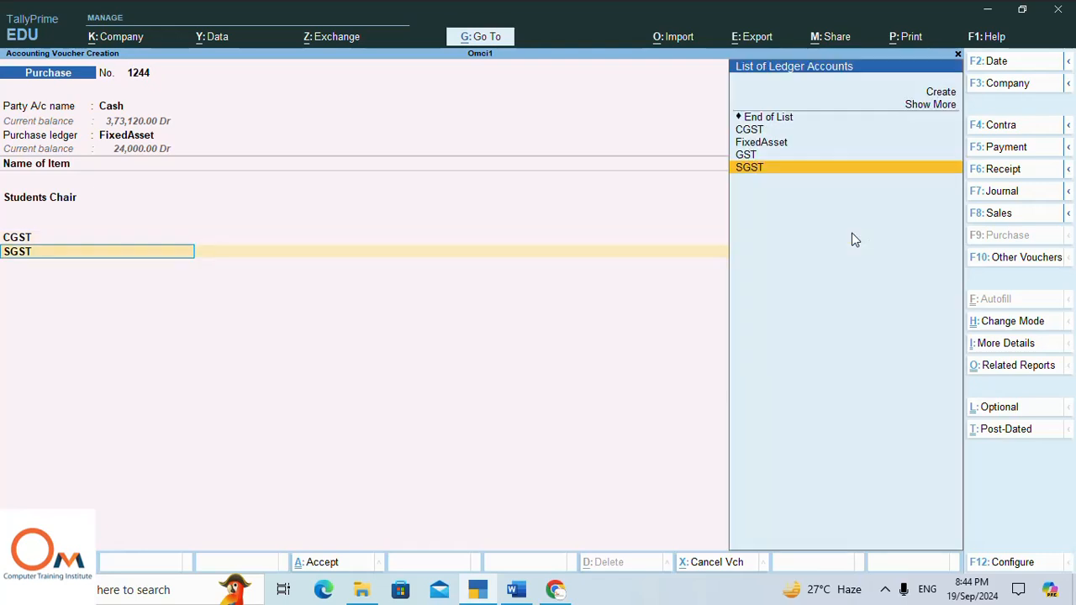
key(Return)
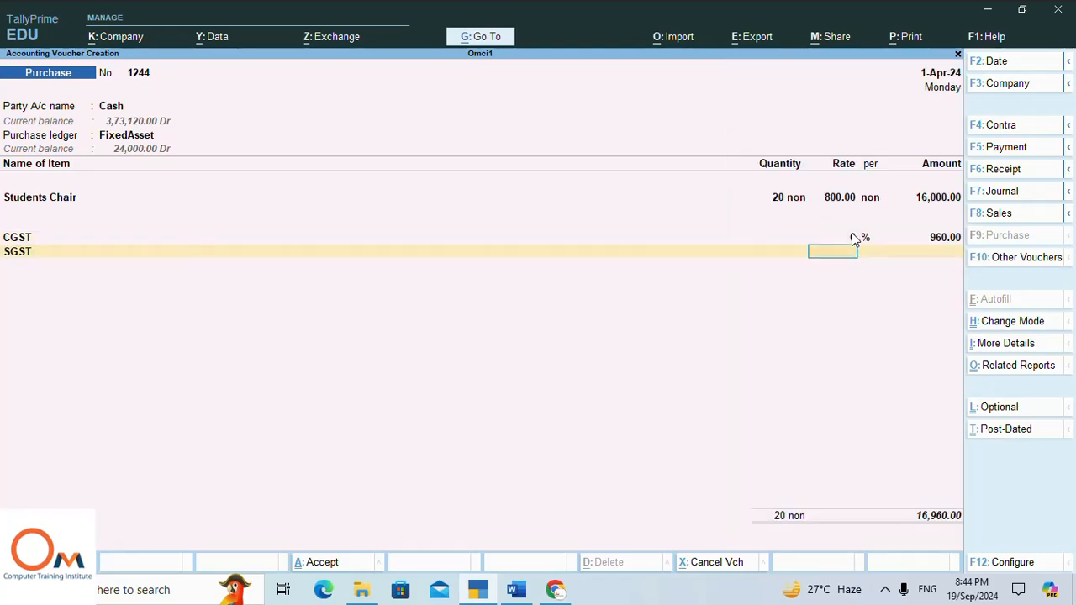
- Set the SGST line's rate to 6%, accept its calculated amount and save the Students Chair purchase voucher
text(6)
key(Return)
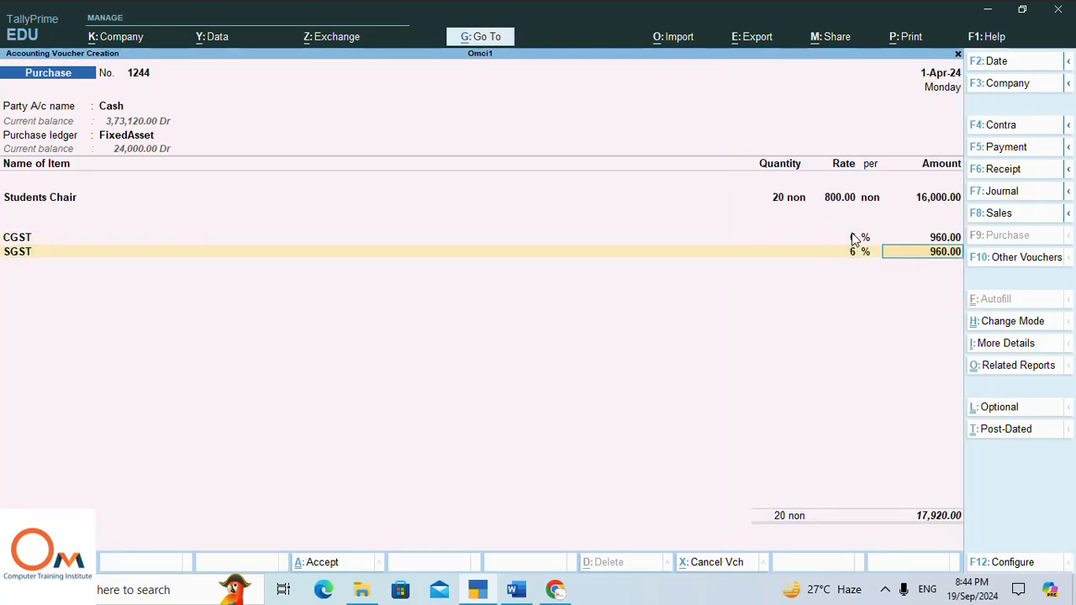
key(Return)
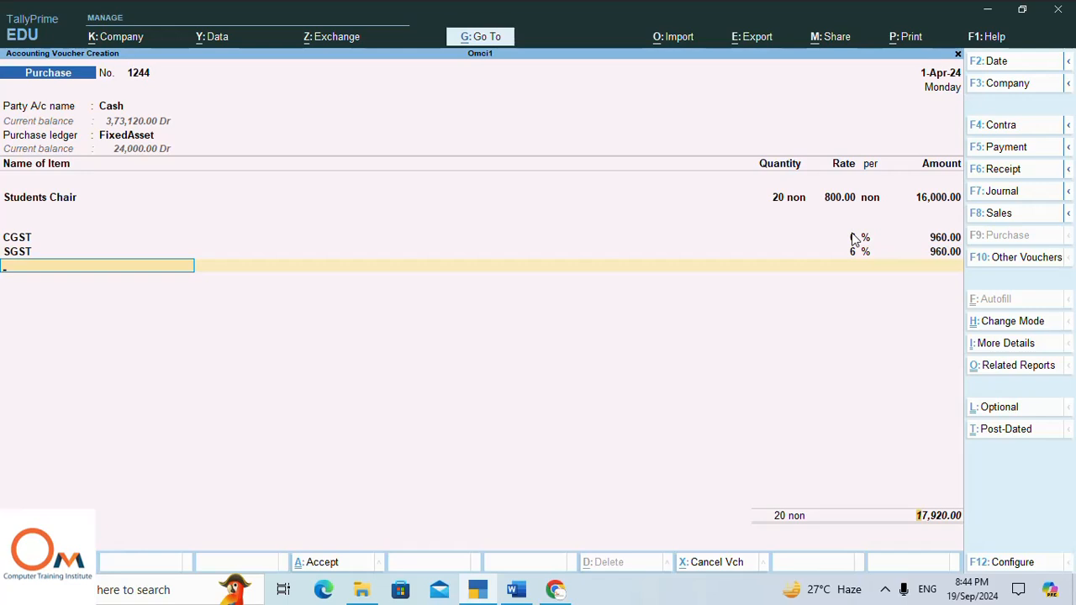
key(Return)
key(Return)
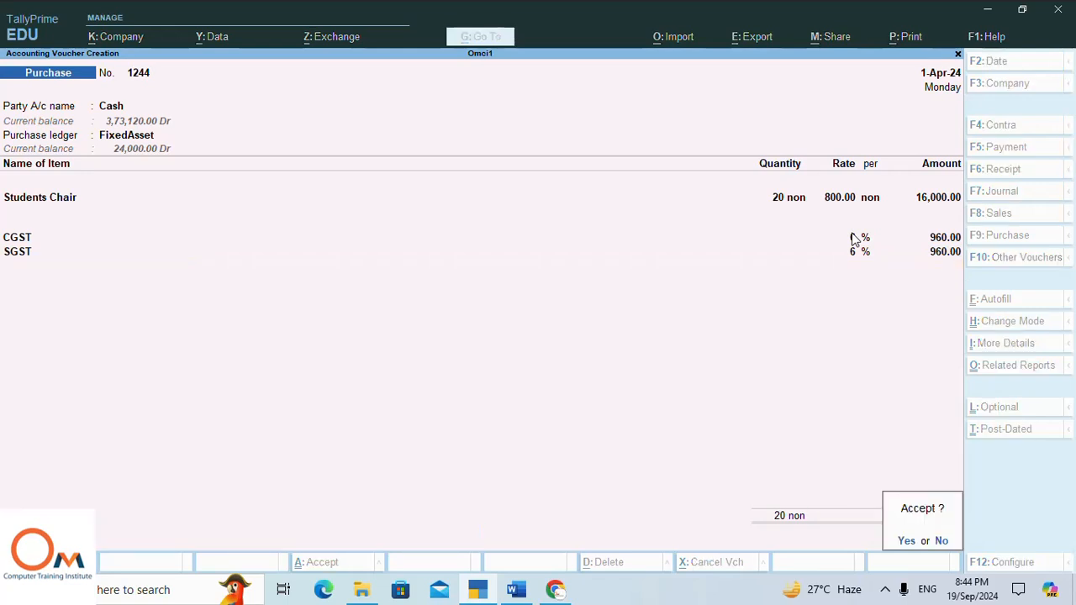
key(Return)
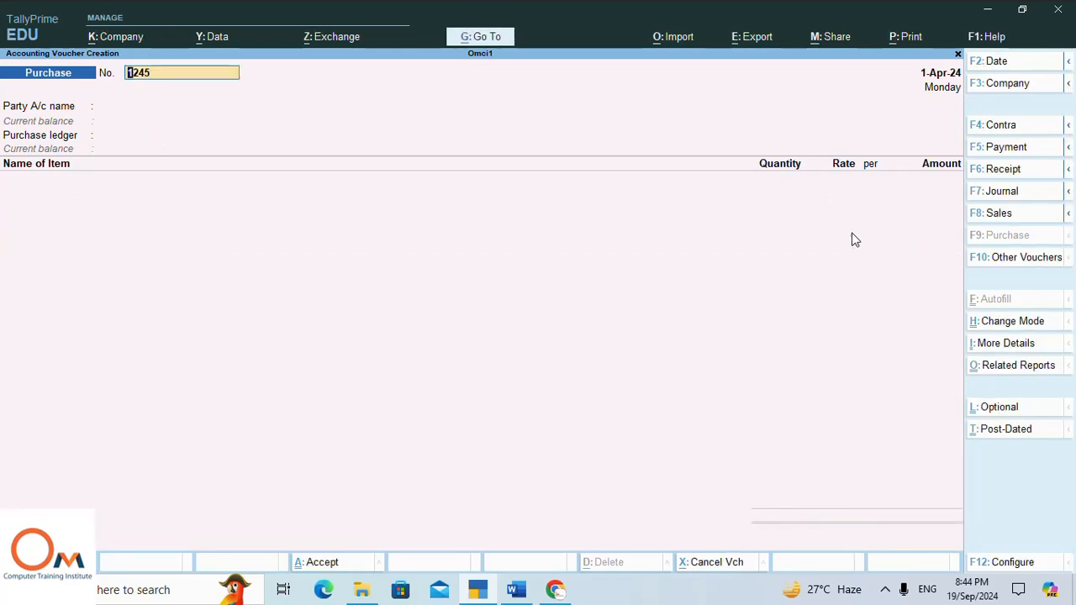
- Switch to the Word notes, copy the supplier name Ravi Infotech from the Hp Computer entry, and return to TallyPrime
click(525, 591)
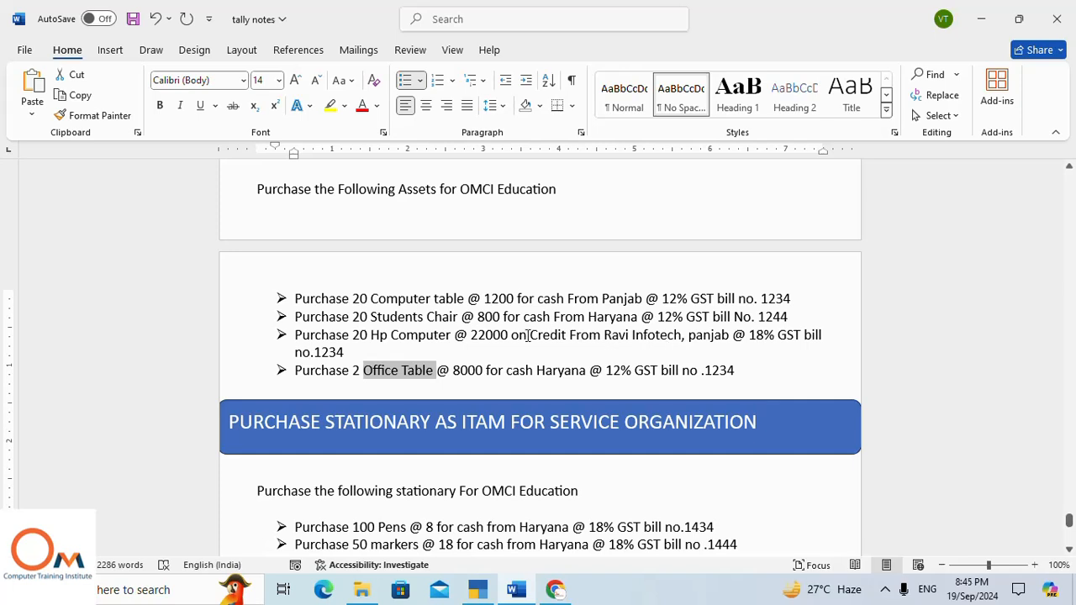
drag(527, 335, 723, 336)
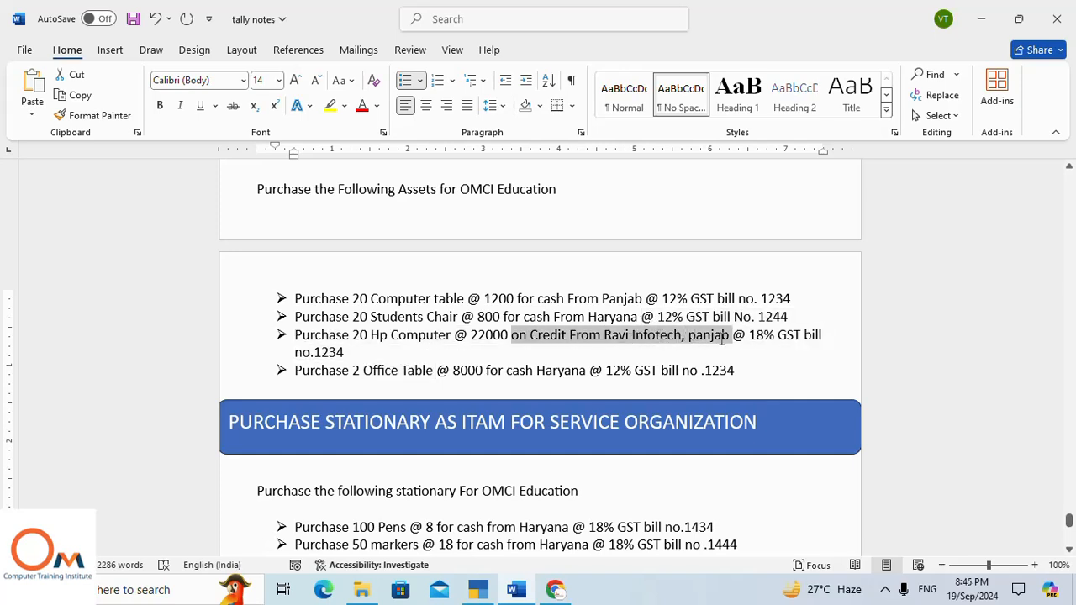
click(588, 351)
drag(665, 339, 604, 336)
key(ctrl+c)
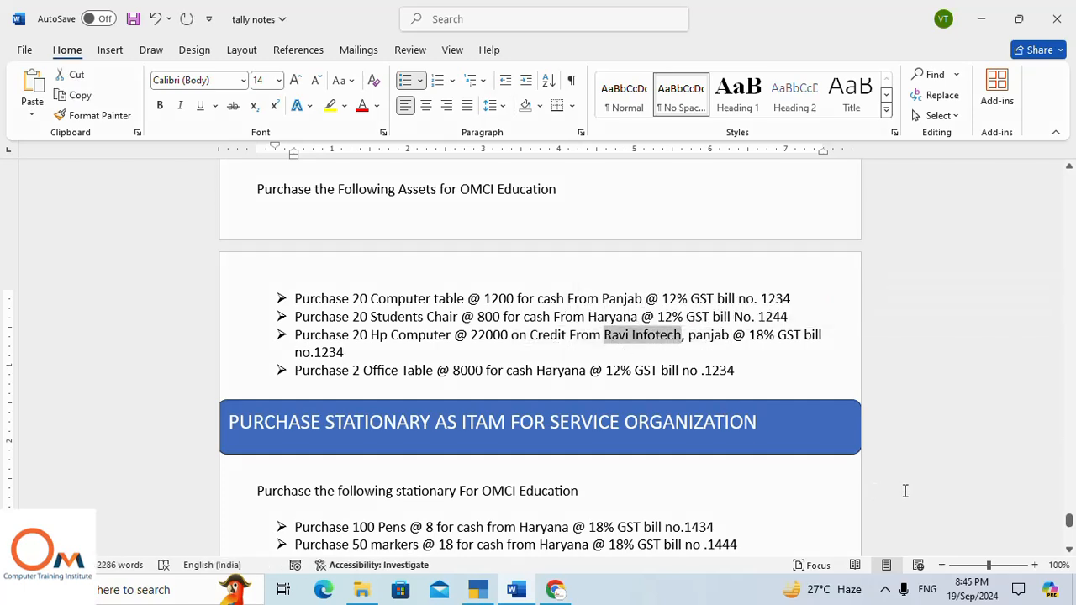
click(486, 588)
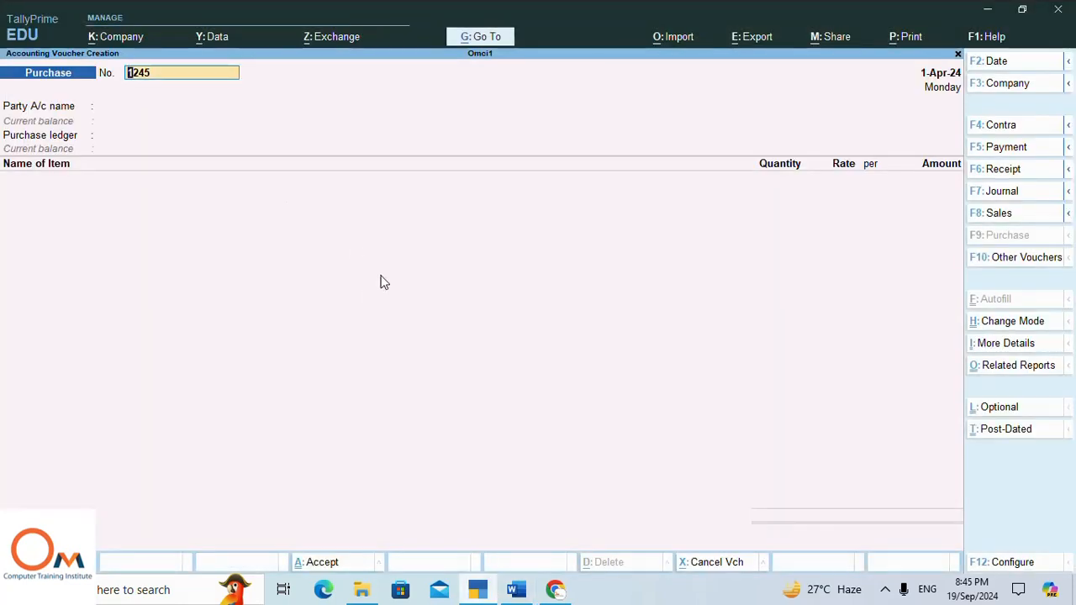
- Check the Hp Computer bill number in the Word notes and set the new purchase voucher's number to 1234 in TallyPrime
click(516, 589)
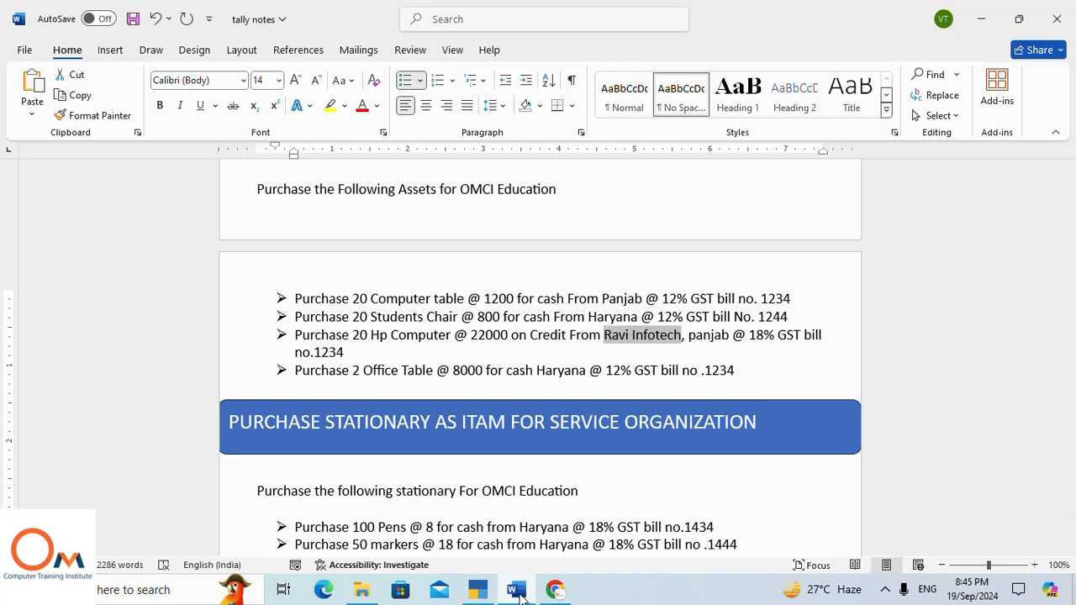
click(489, 595)
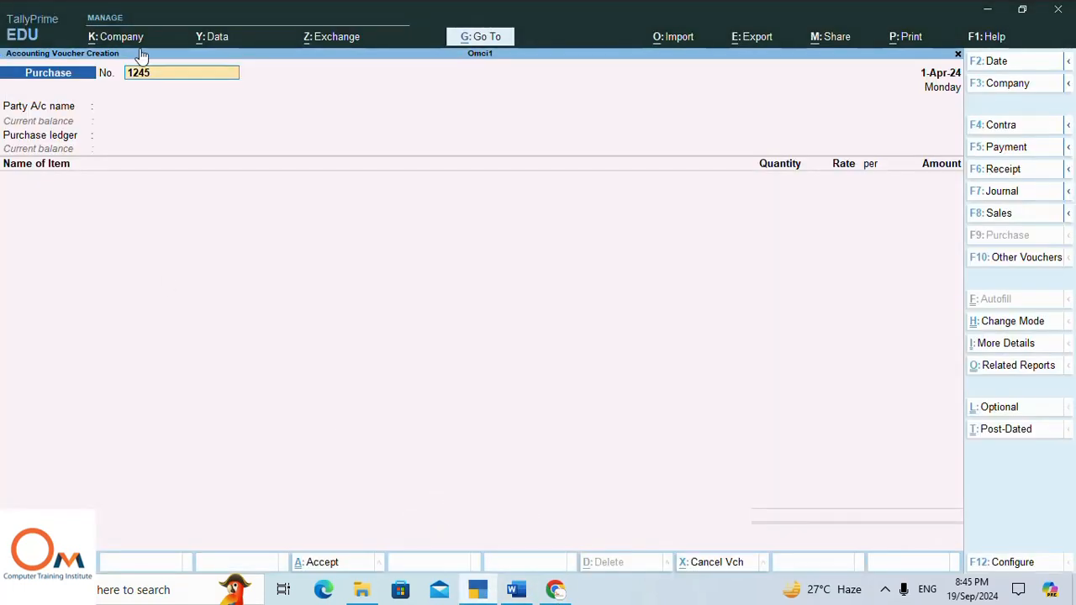
key(BackSpace)
key(BackSpace)
text(34)
key(Return)
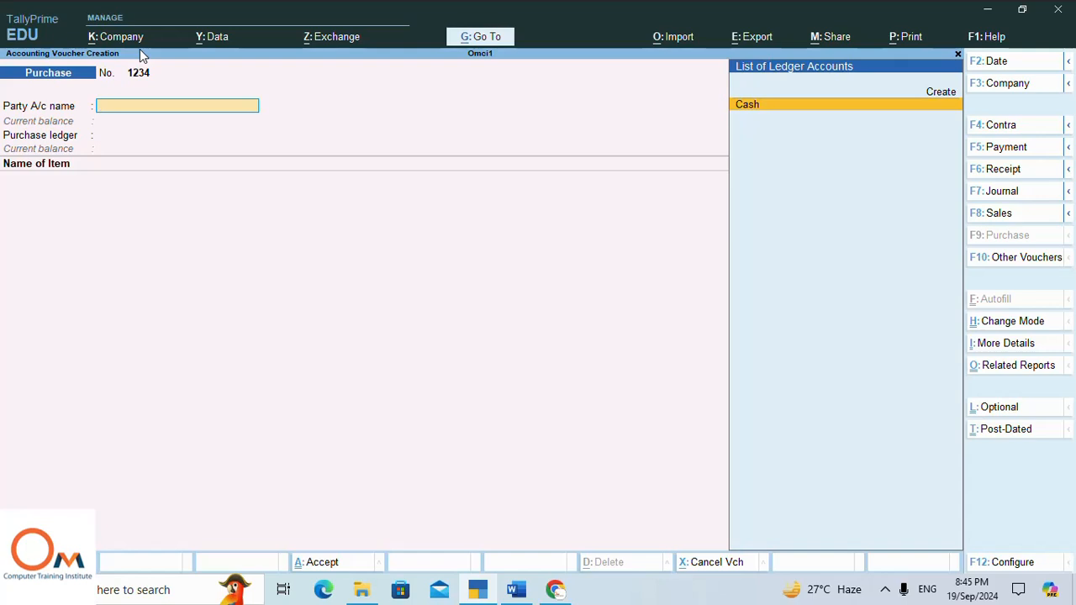
- Create a secondary party ledger with the copied name Ravi Infotech, without an alias, under Sundry Creditors
key(alt+c)
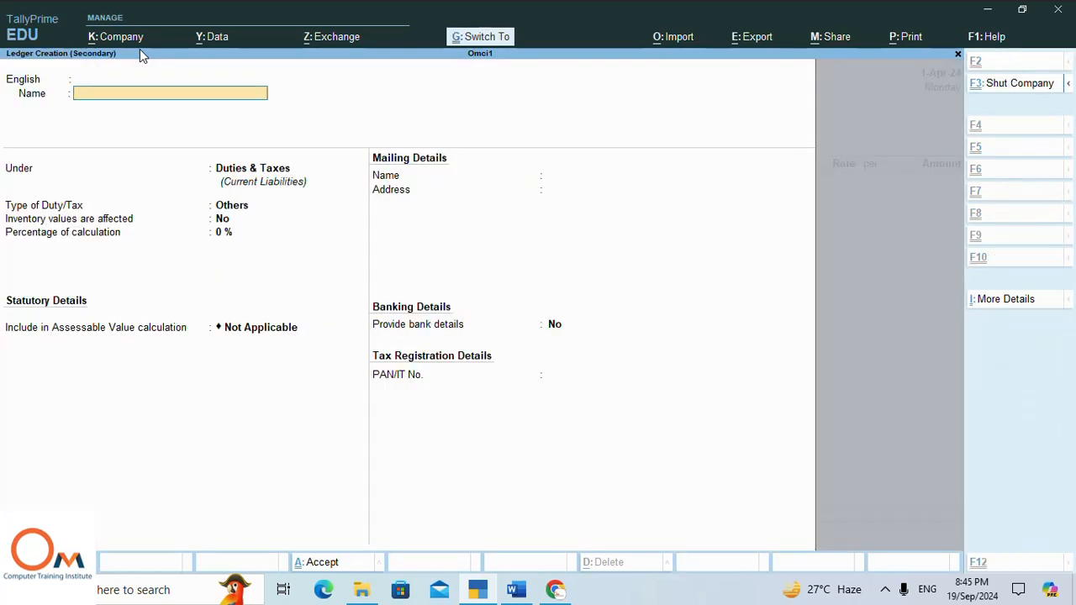
key(ctrl+v)
key(Return)
key(Return)
key(Return)
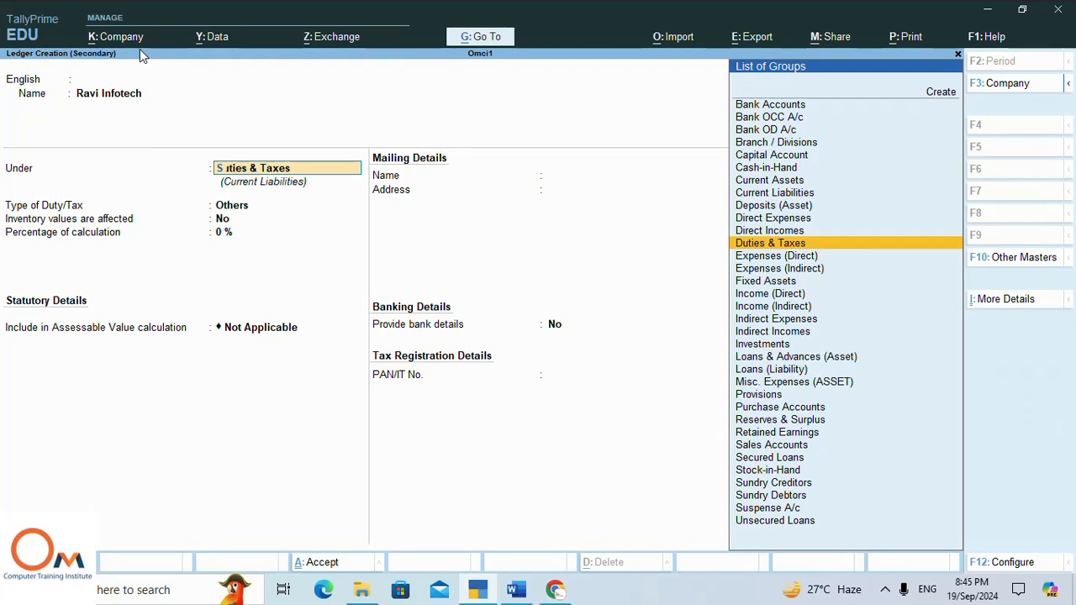
text(S)
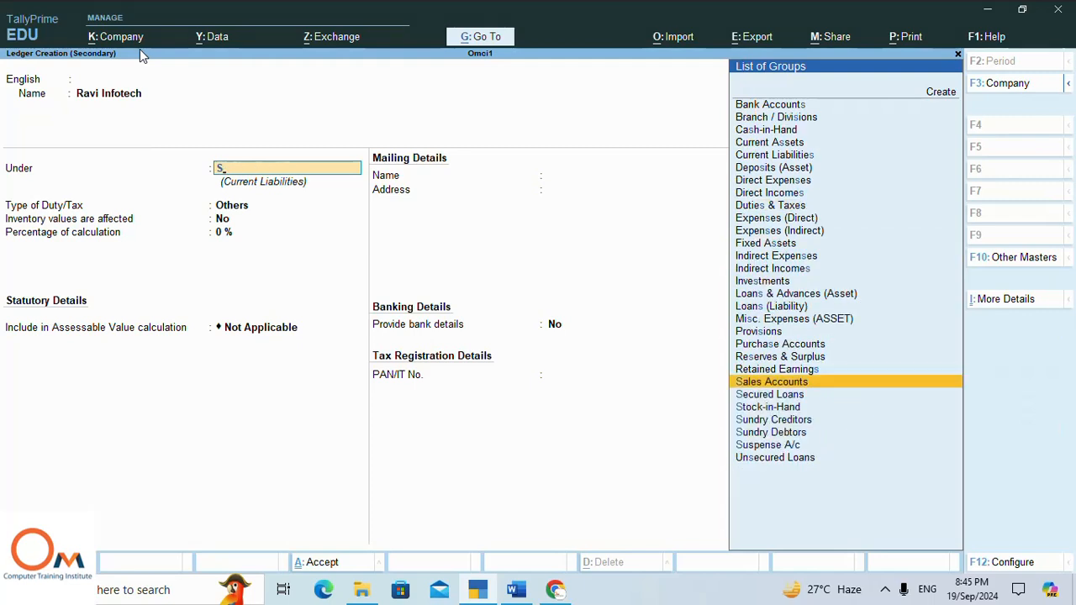
text(u)
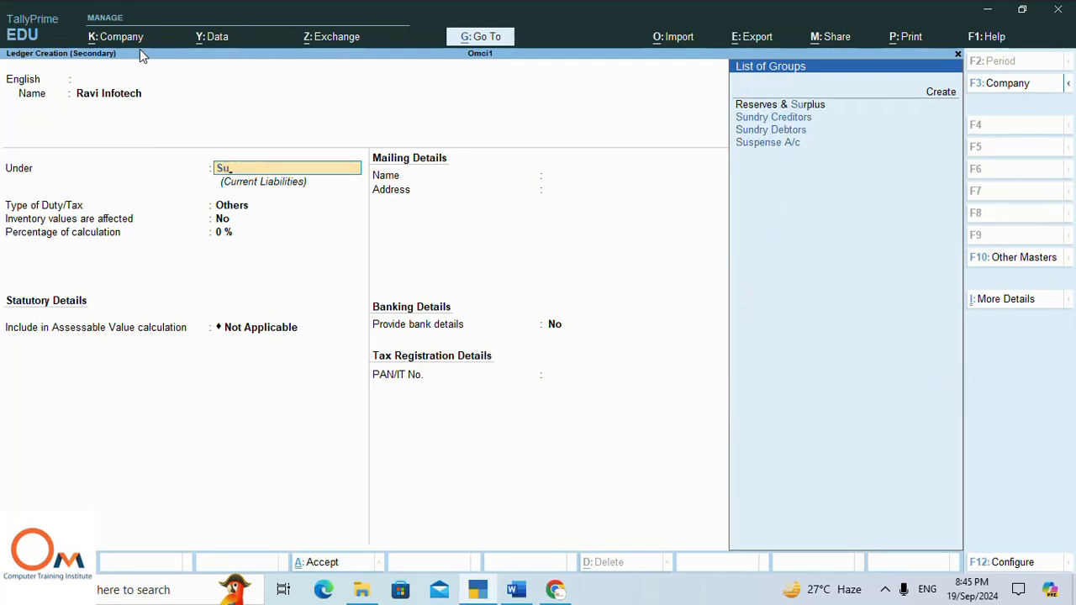
key(Return)
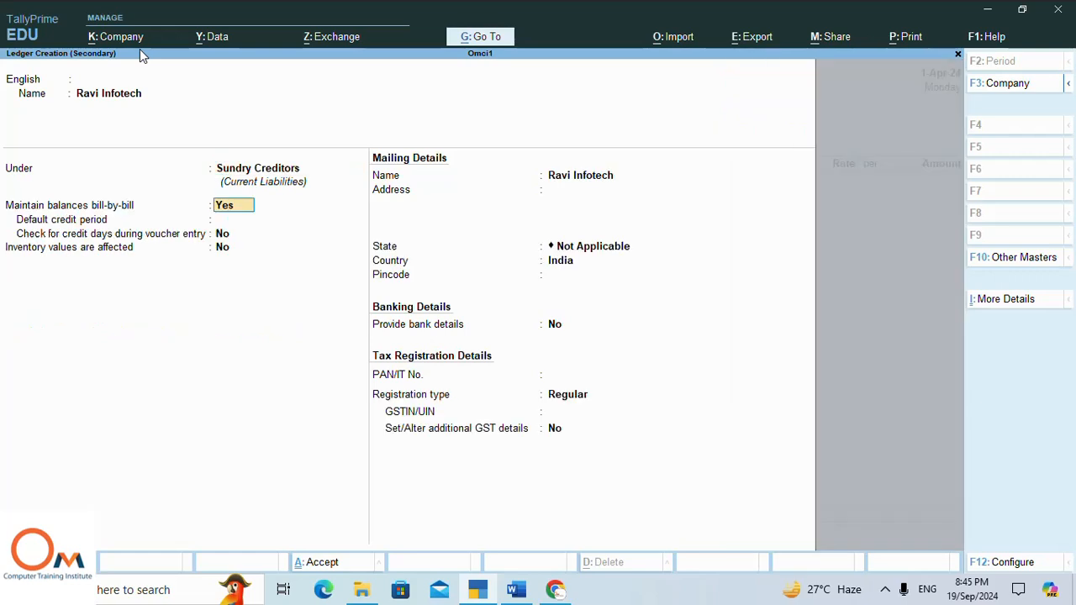
- Keep bill-by-bill balances on and registration type Regular, leave the address, PAN and GSTIN blank, and save the supplier ledger
key(Return)
key(Return)
key(Return)
key(Return)
key(Return)
key(Return)
key(Return)
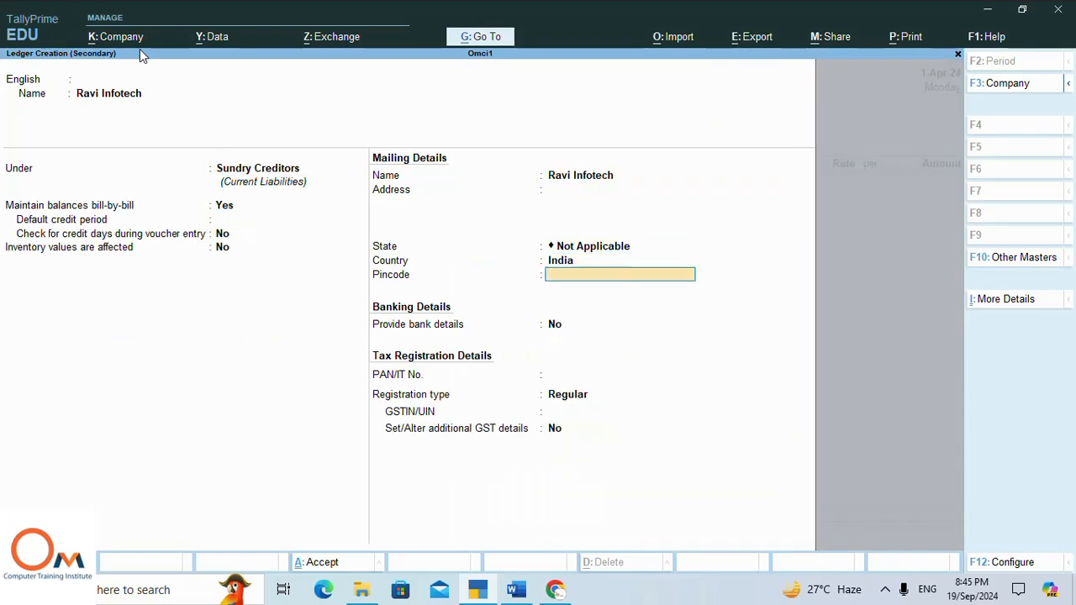
key(Return)
key(Return)
key(Return)
key(Return)
key(Return)
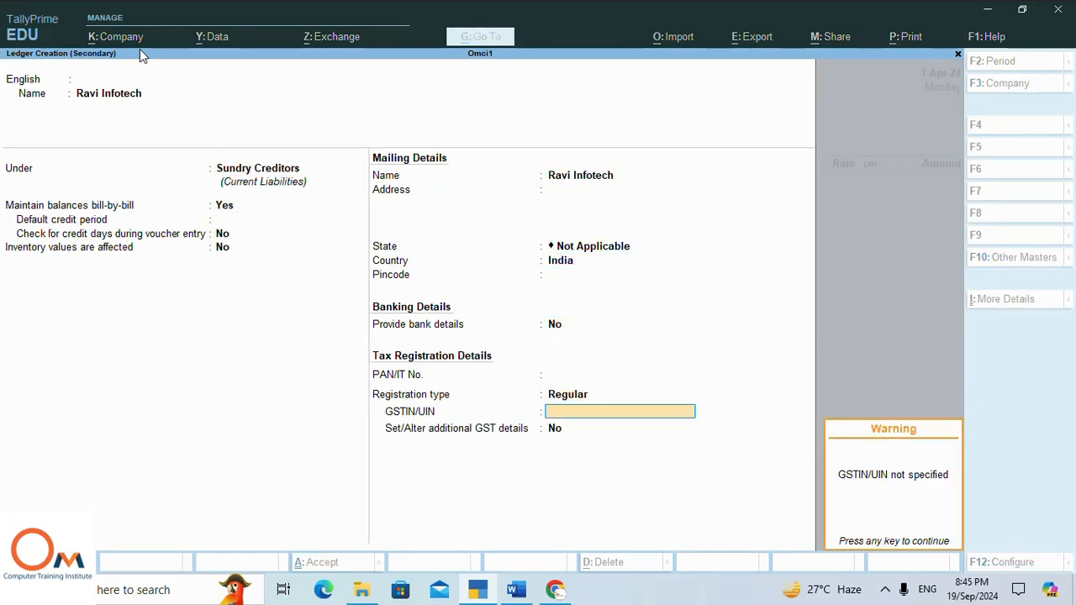
key(Return)
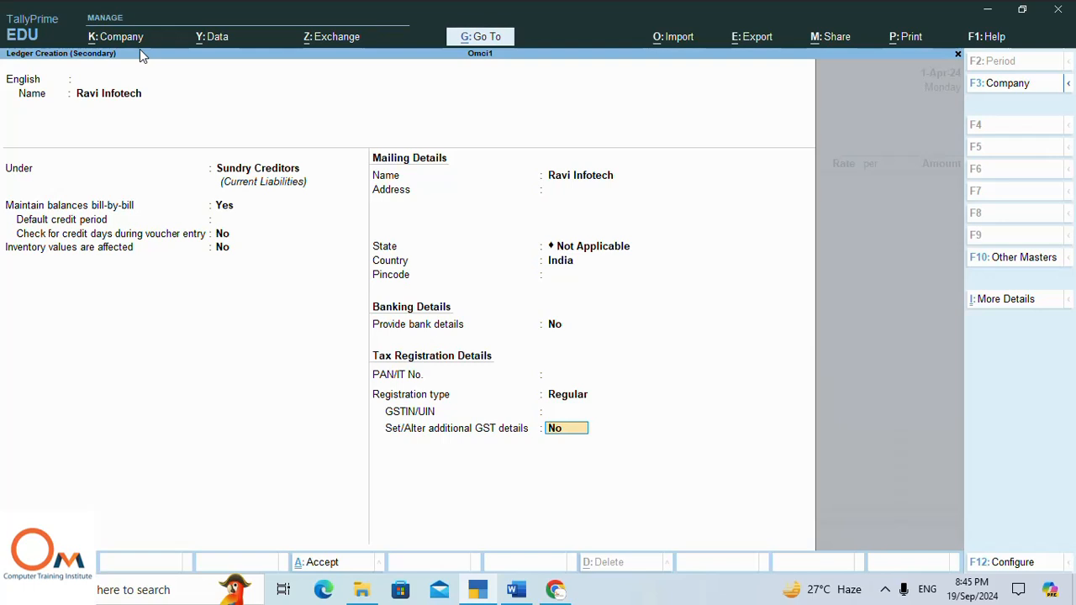
key(Return)
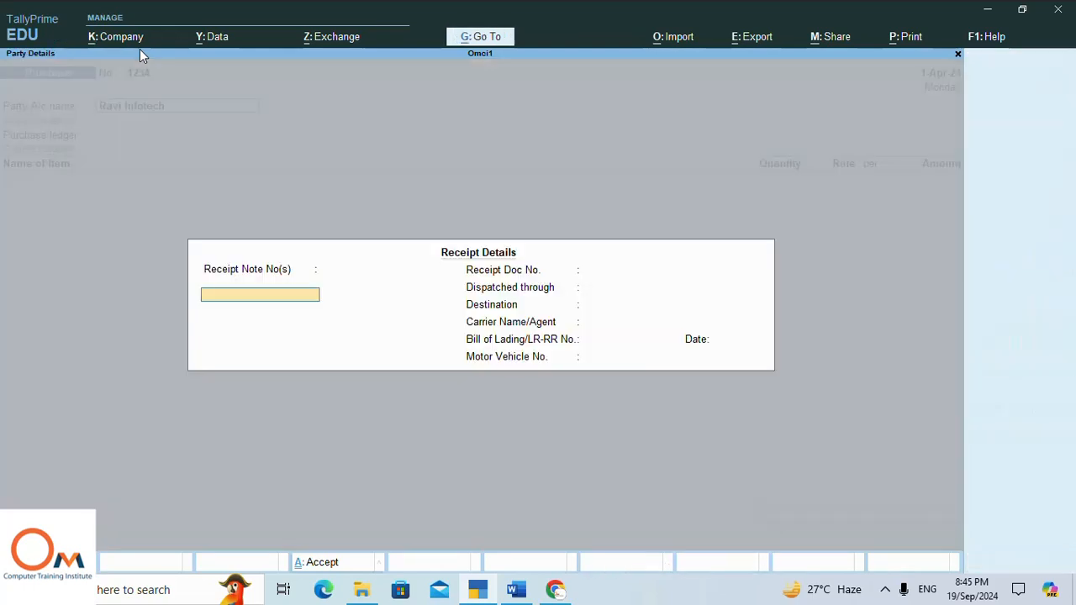
- Leave all receipt details of the Ravi Infotech purchase blank and accept them
key(Return)
key(Return)
key(Return)
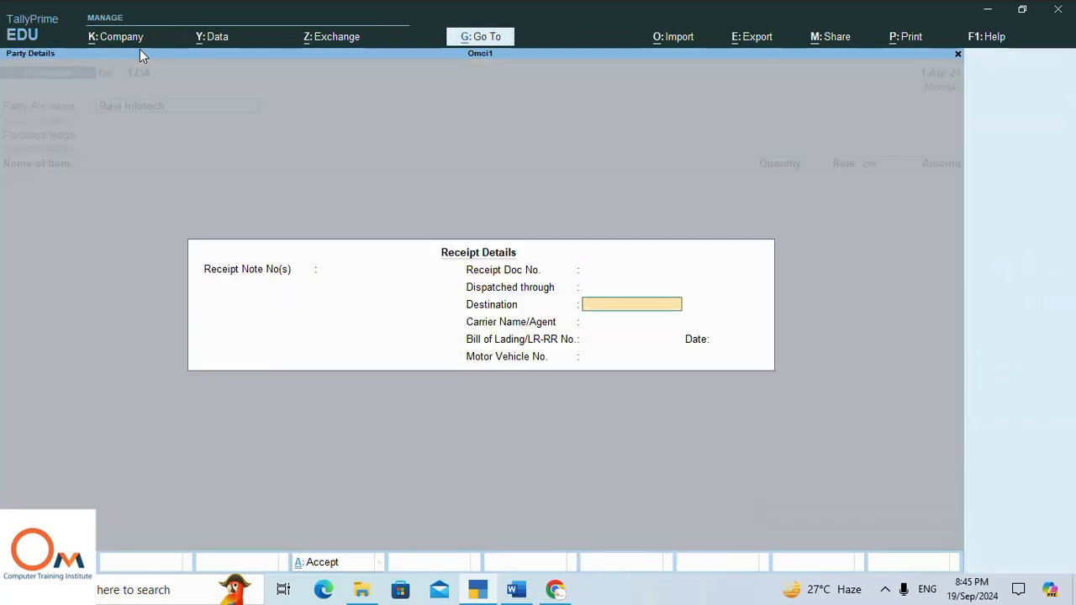
key(Return)
key(Return)
key(Return)
key(Return)
key(Return)
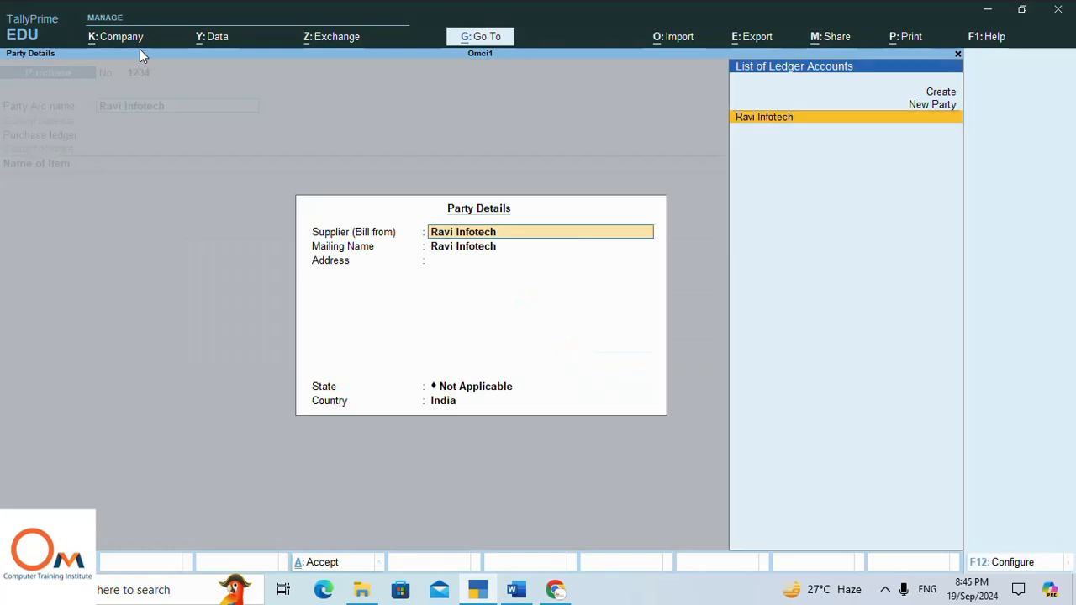
- Keep Ravi Infotech as supplier and mailing name without an address, check the notes, and set the party's state to Punjab
key(Return)
key(Return)
key(Return)
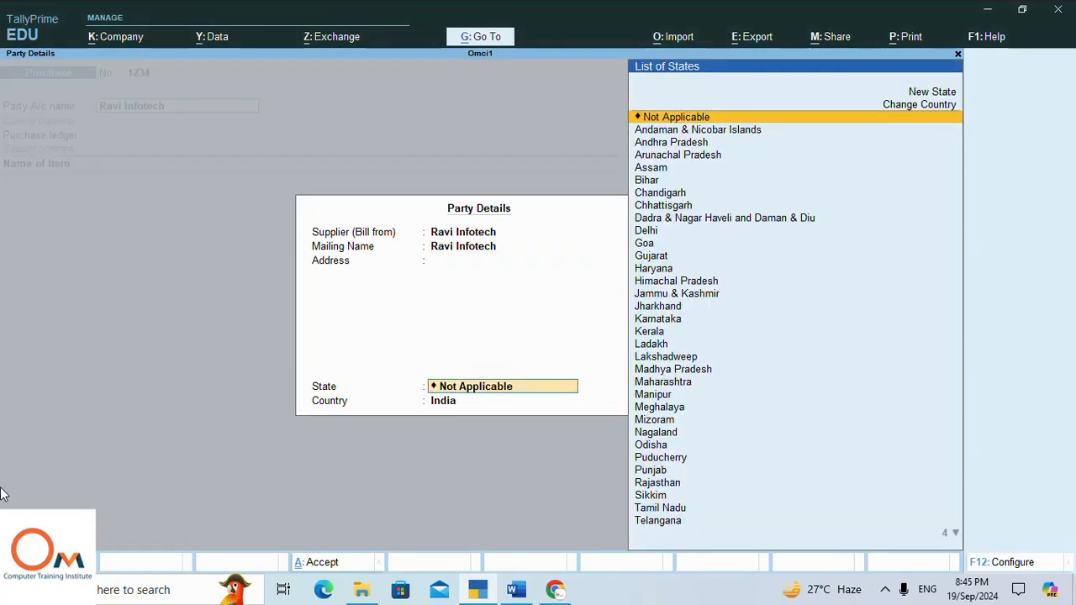
click(516, 590)
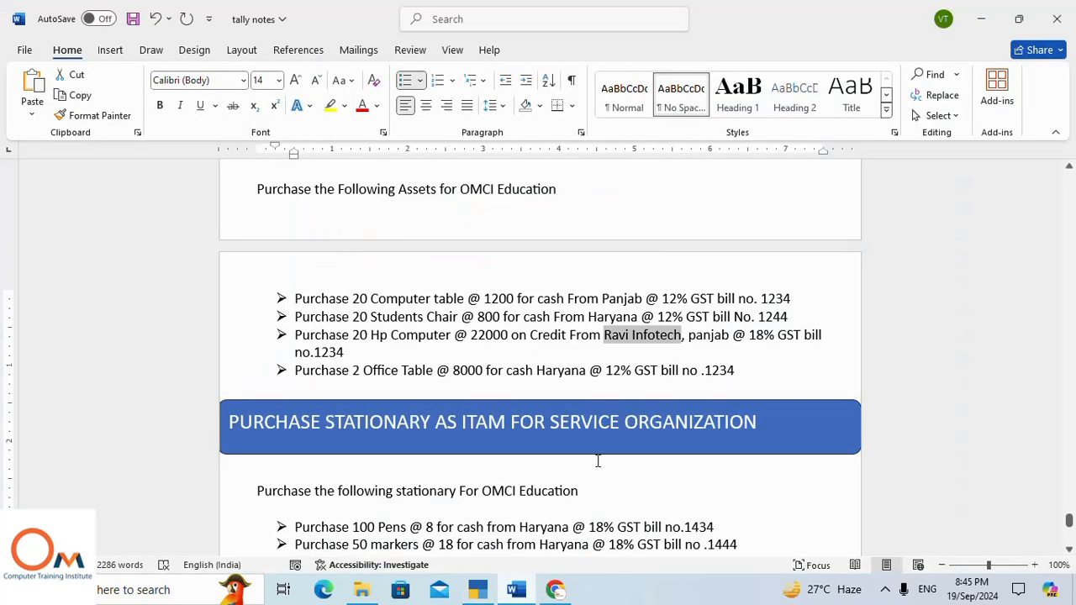
click(477, 590)
text(P)
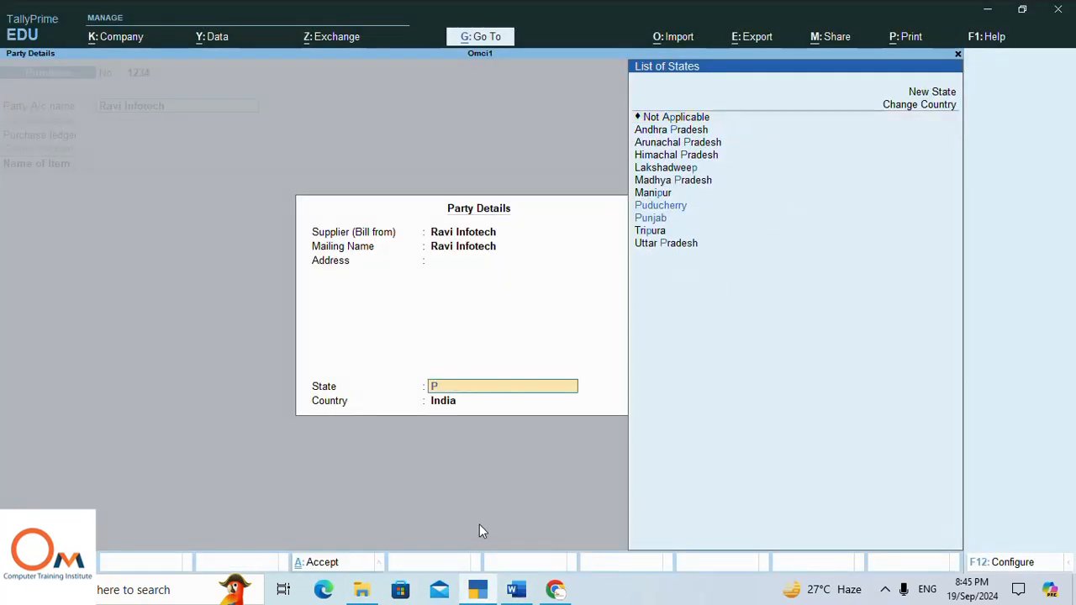
key(Down)
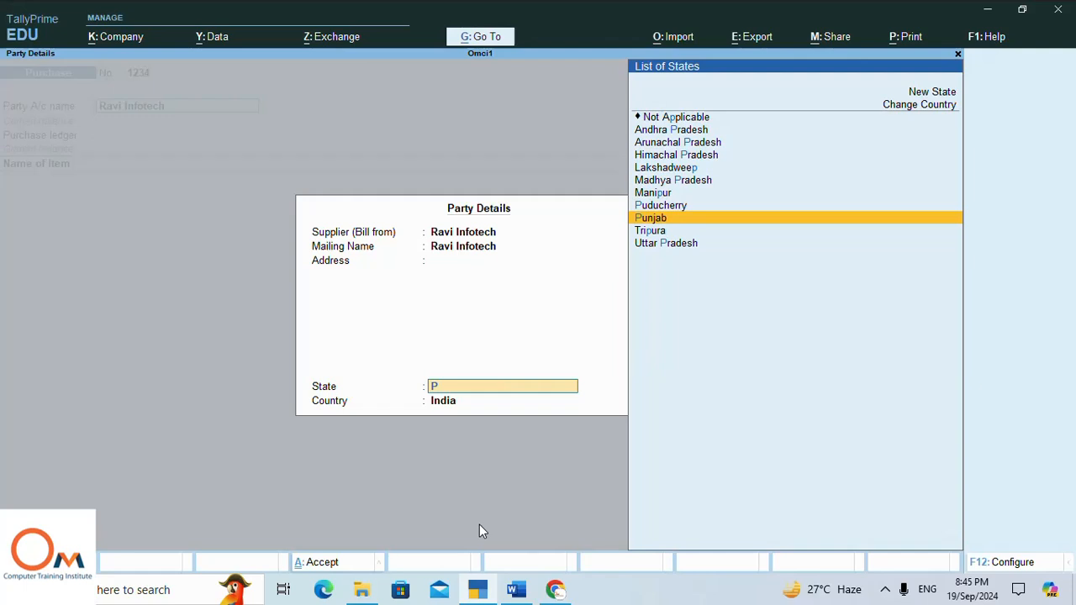
key(Return)
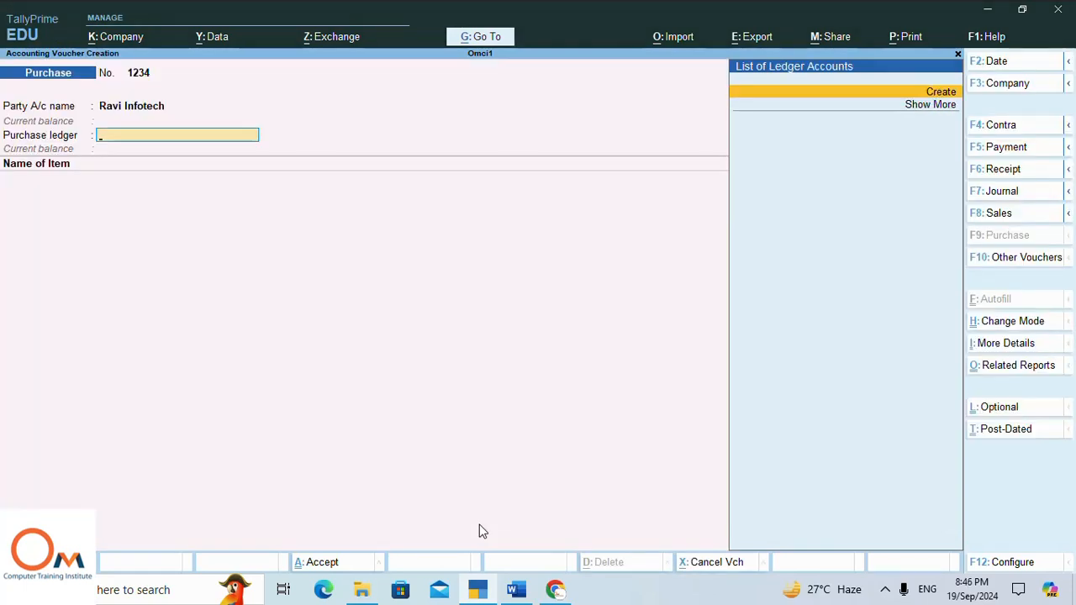
key(Return)
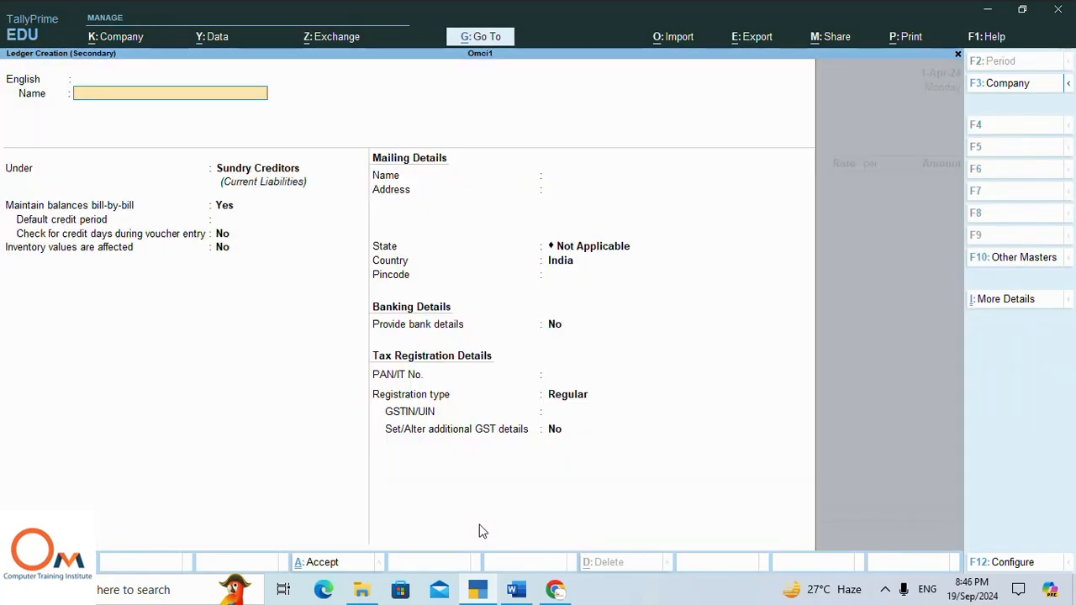
key(Escape)
key(y)
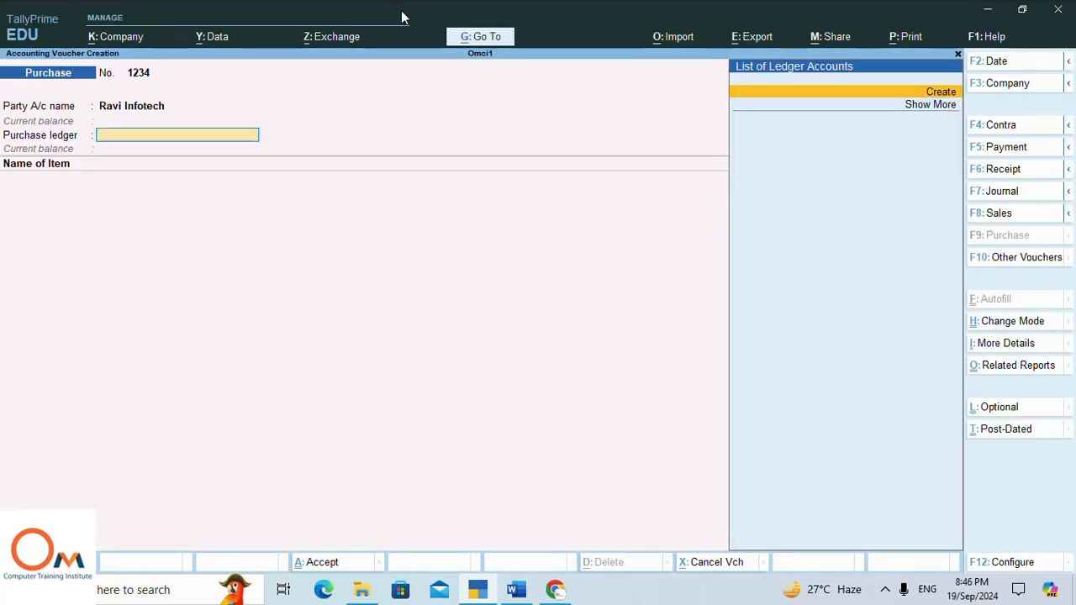
- Expand the list of purchase ledgers and choose FixedAsset as the voucher's purchase ledger
click(930, 104)
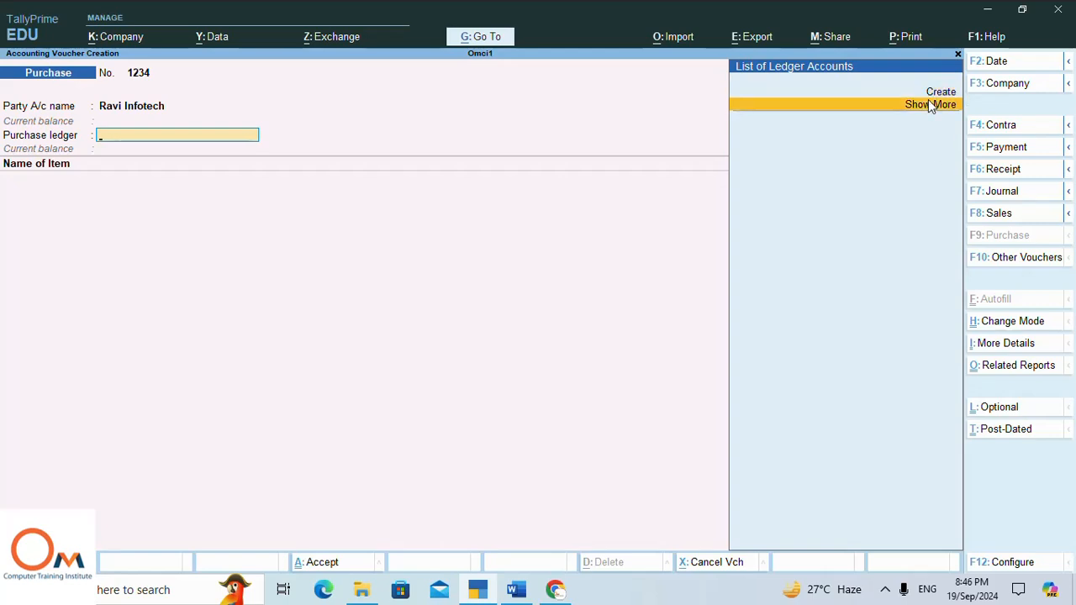
click(930, 105)
key(Down)
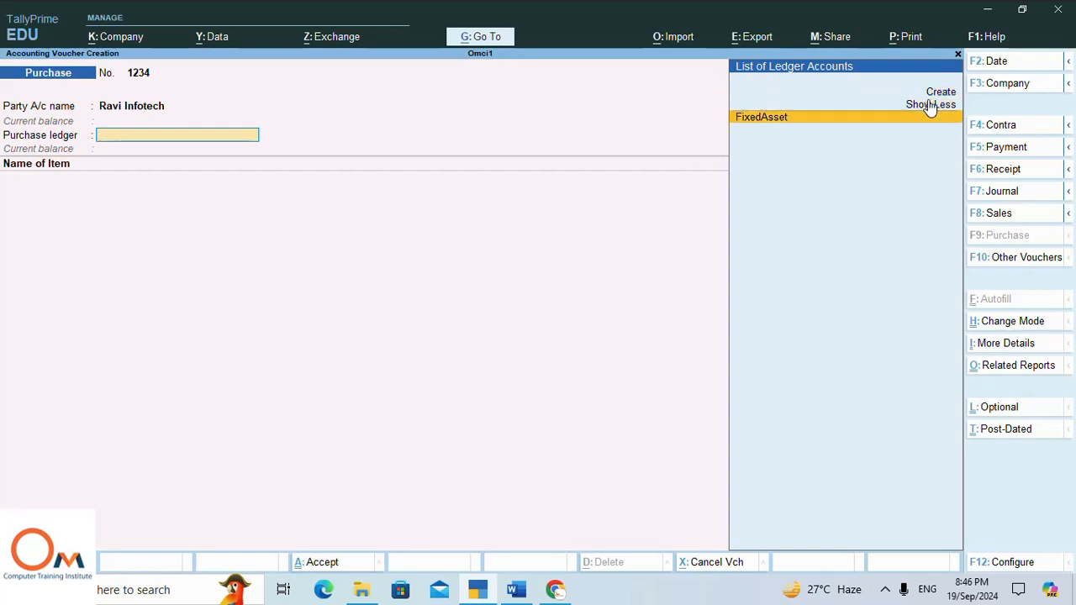
key(Return)
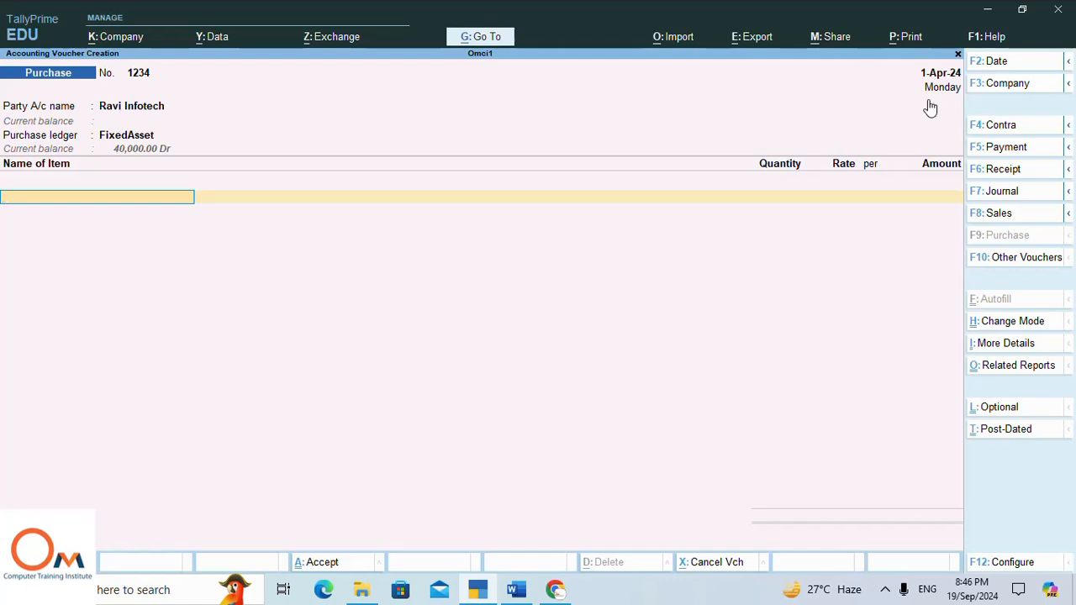
- Check the notes and enter Hp Computer as the voucher's item, leaving its description blank
key(alt+Tab)
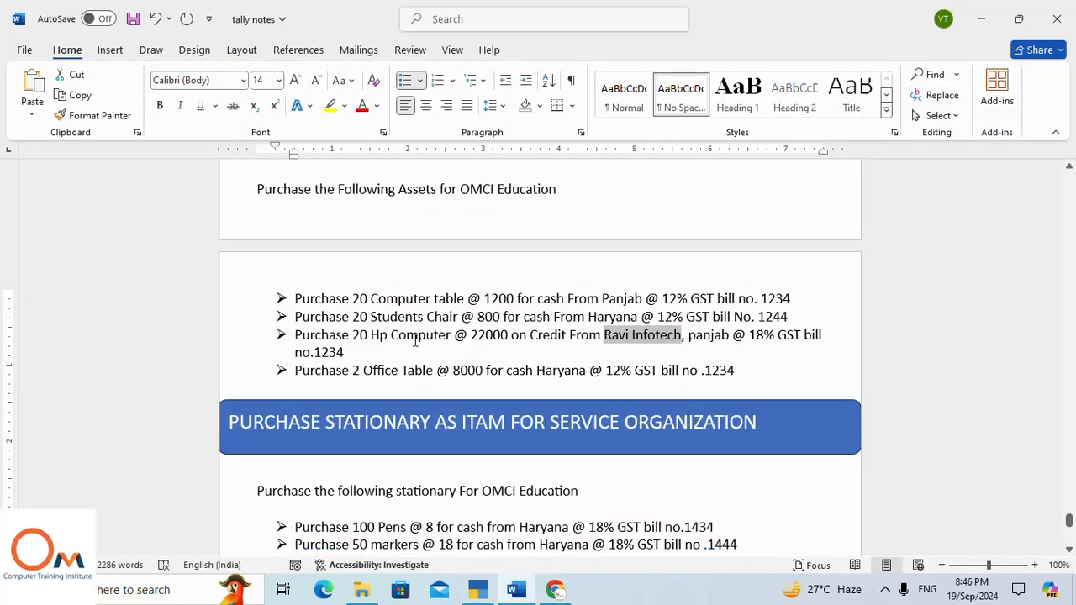
key(alt+Tab)
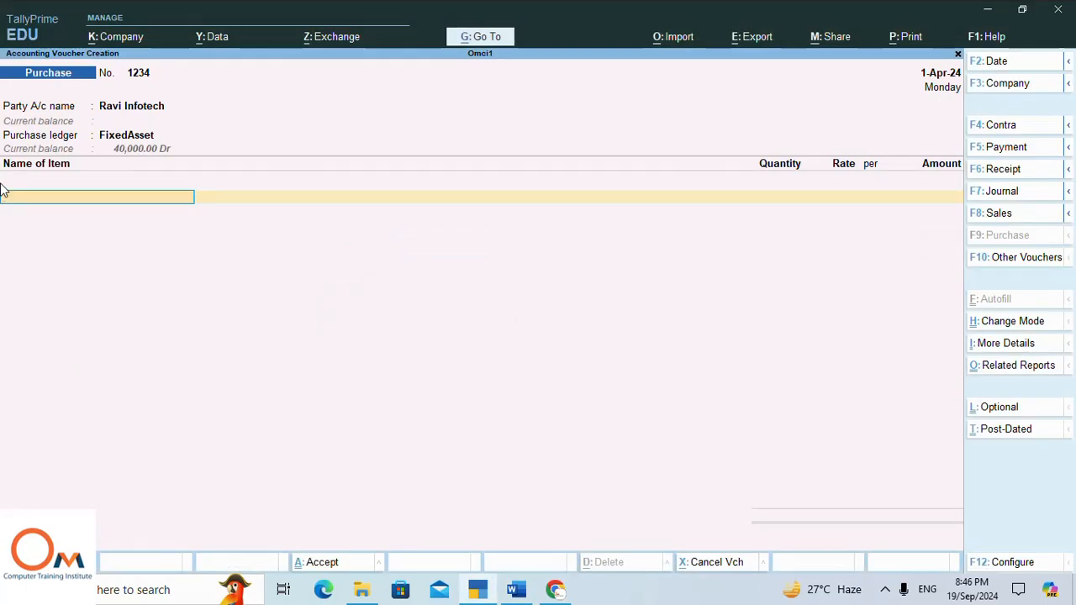
text(hp)
key(Return)
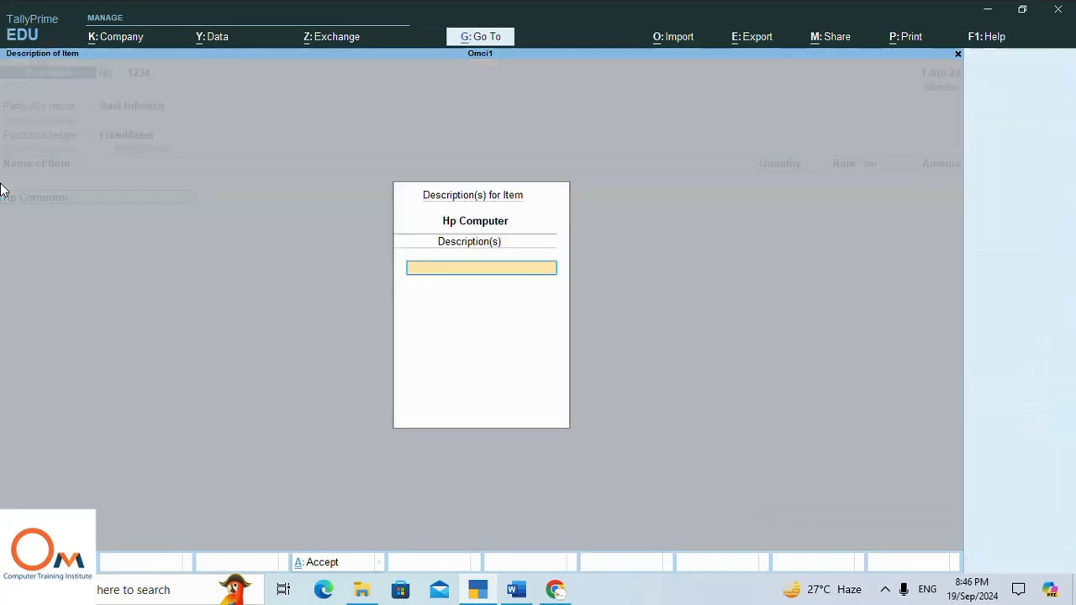
key(Return)
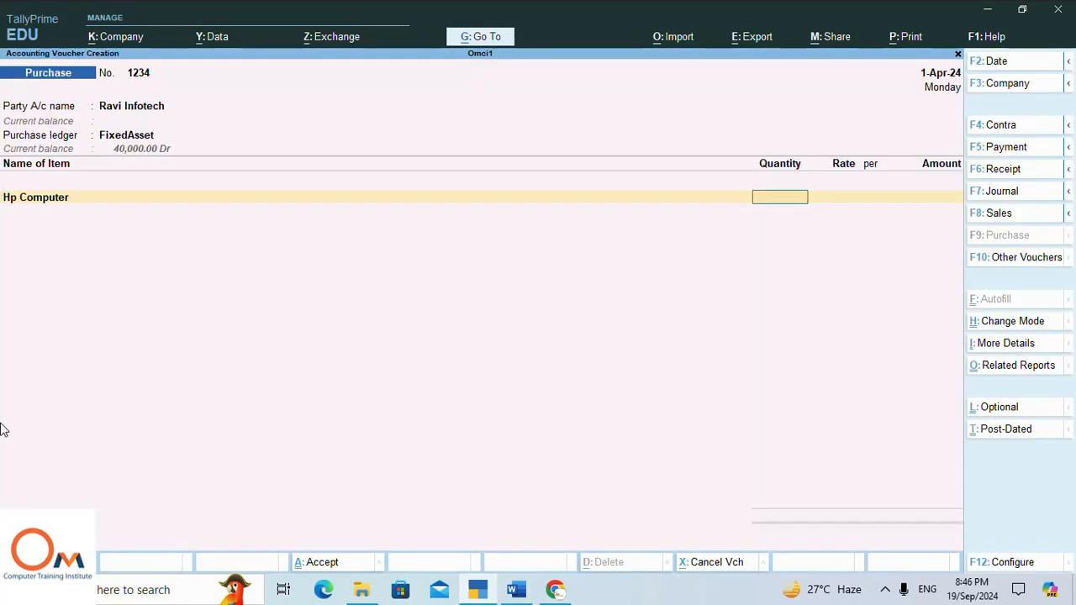
- Check the Hp Computer line in the notes and set the item's quantity to 20, keeping FixedAsset as purchase ledger
click(519, 590)
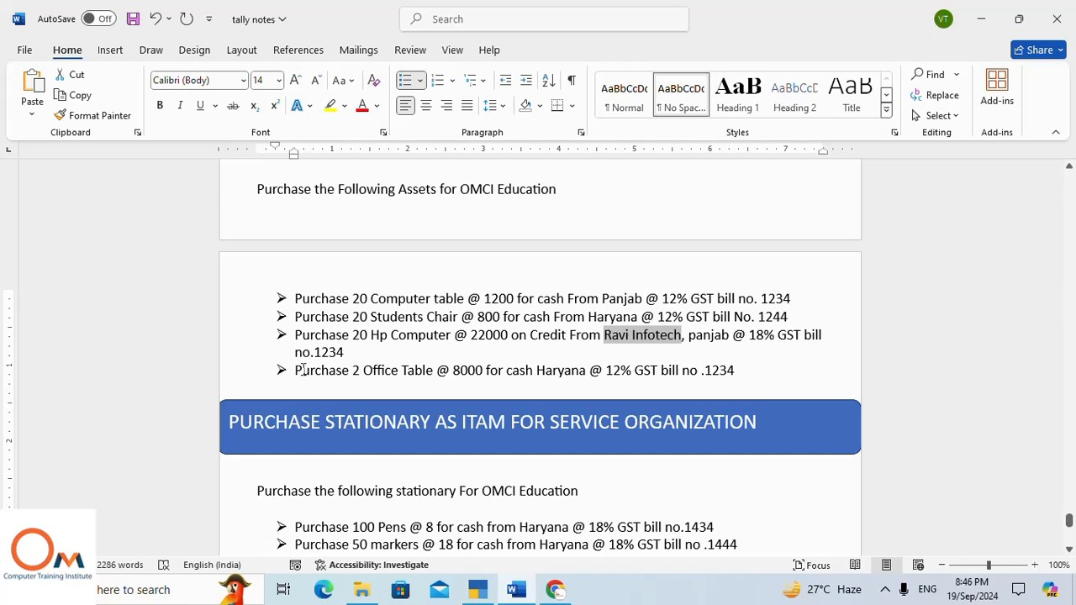
click(475, 589)
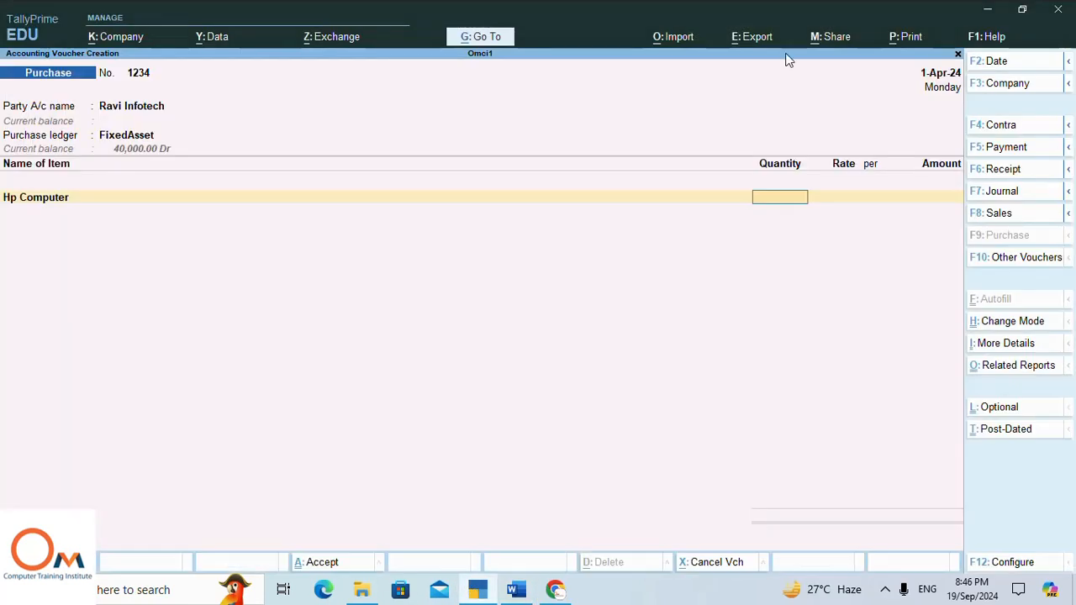
text(20)
key(Return)
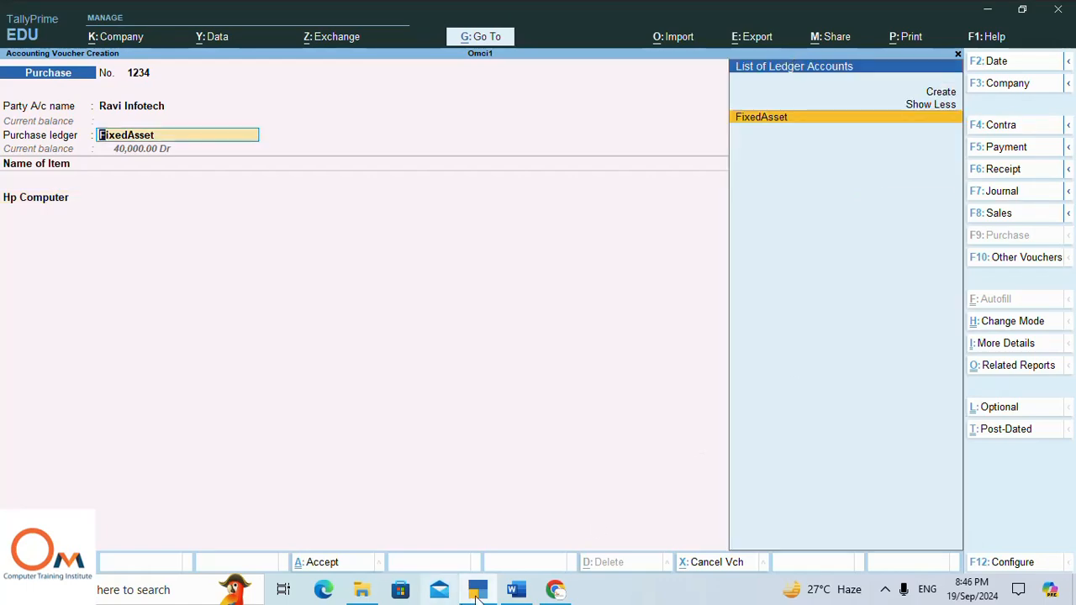
click(516, 589)
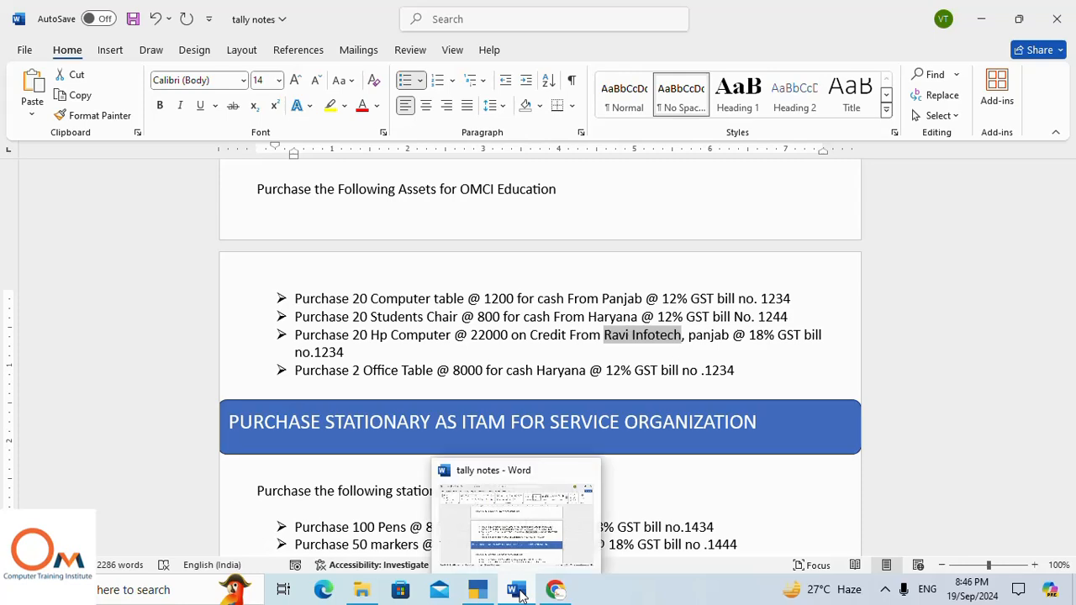
mouse_move(477, 589)
click(528, 546)
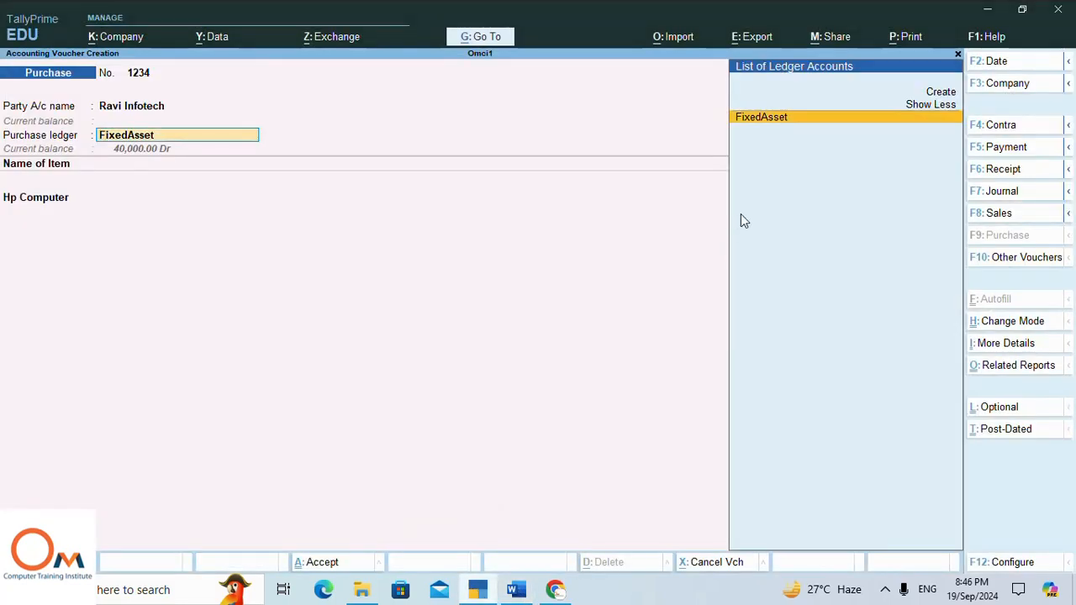
key(Return)
key(Return)
key(Return)
key(Return)
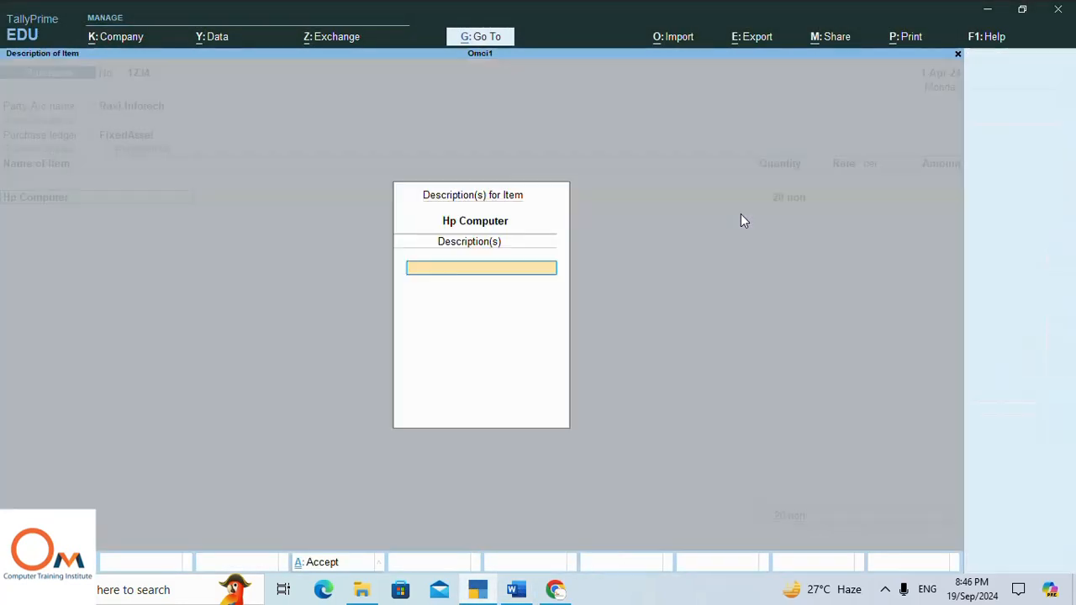
- Set the Hp Computer rate to 22,000 per unit and accept the calculated amount
text(22,00)
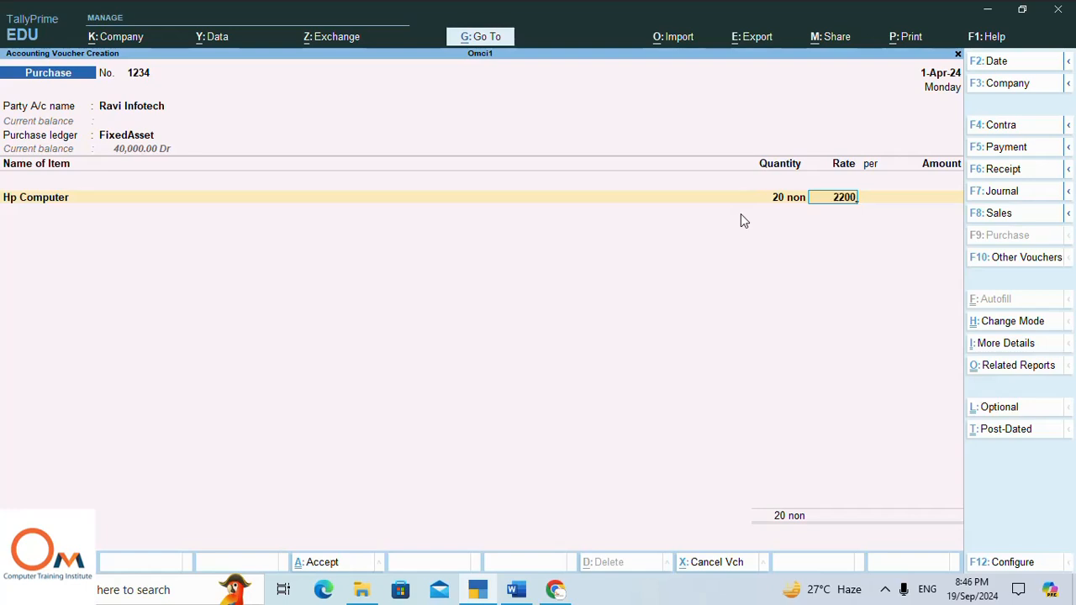
text(0)
key(Return)
key(Return)
key(Return)
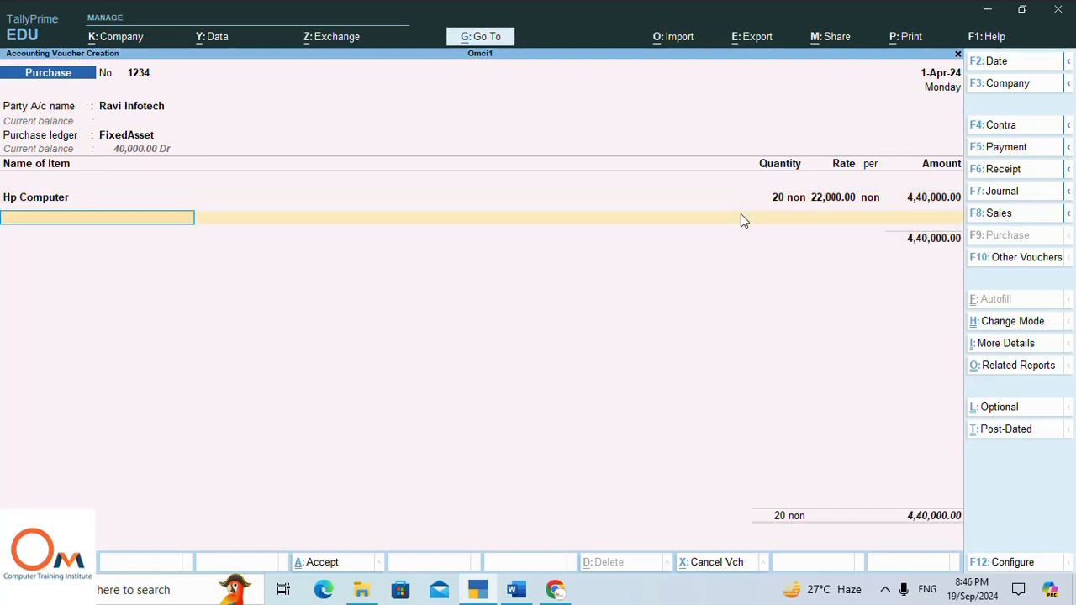
- Finish the item list and start a new tax ledger named IGST from within the purchase voucher
key(Return)
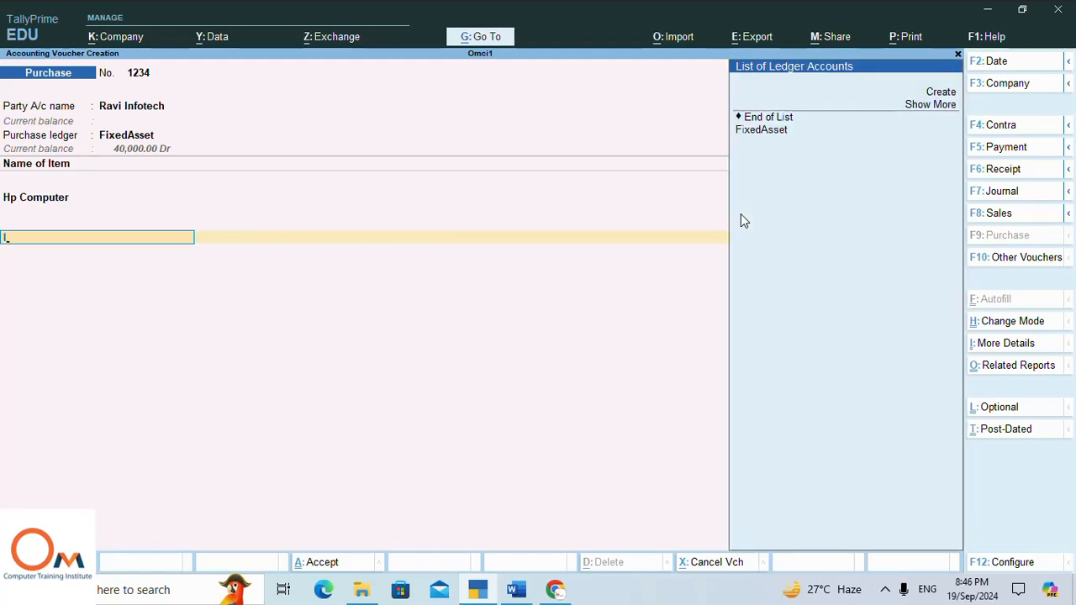
key(Up)
key(Up)
key(Up)
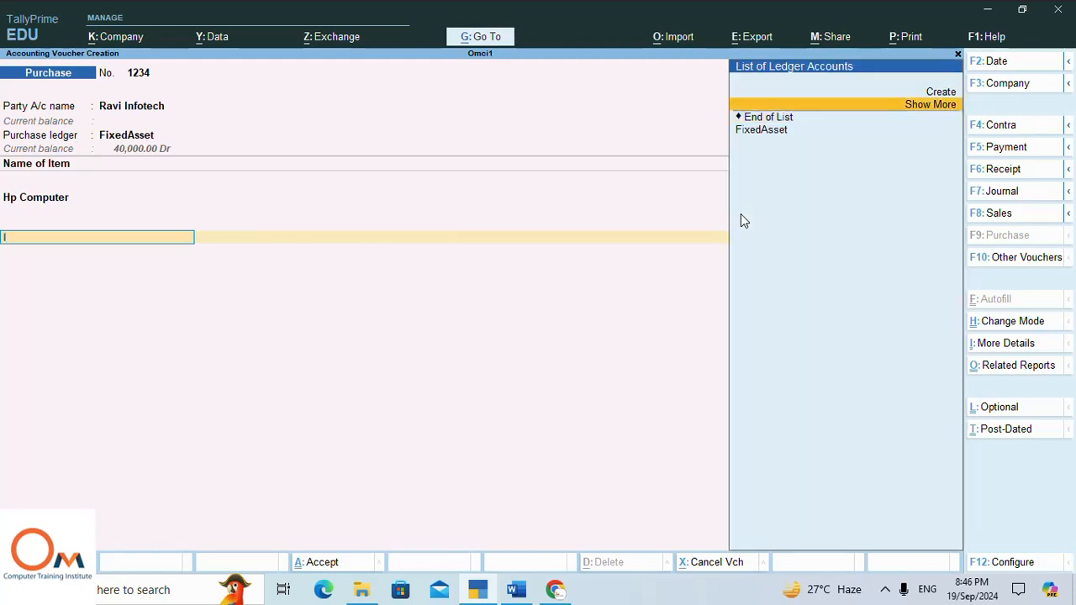
key(Return)
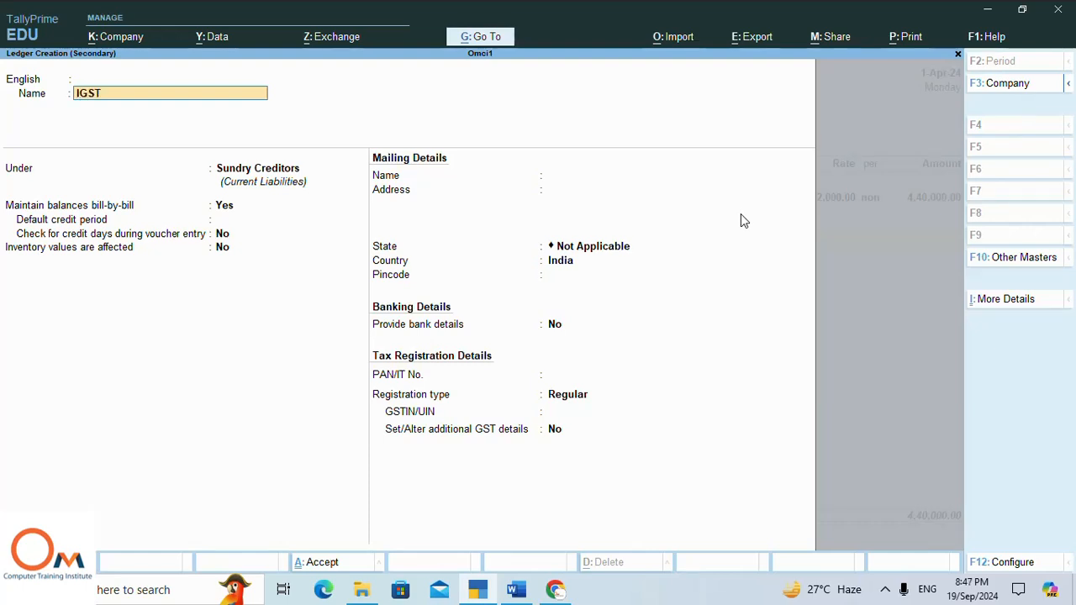
key(Return)
key(Return)
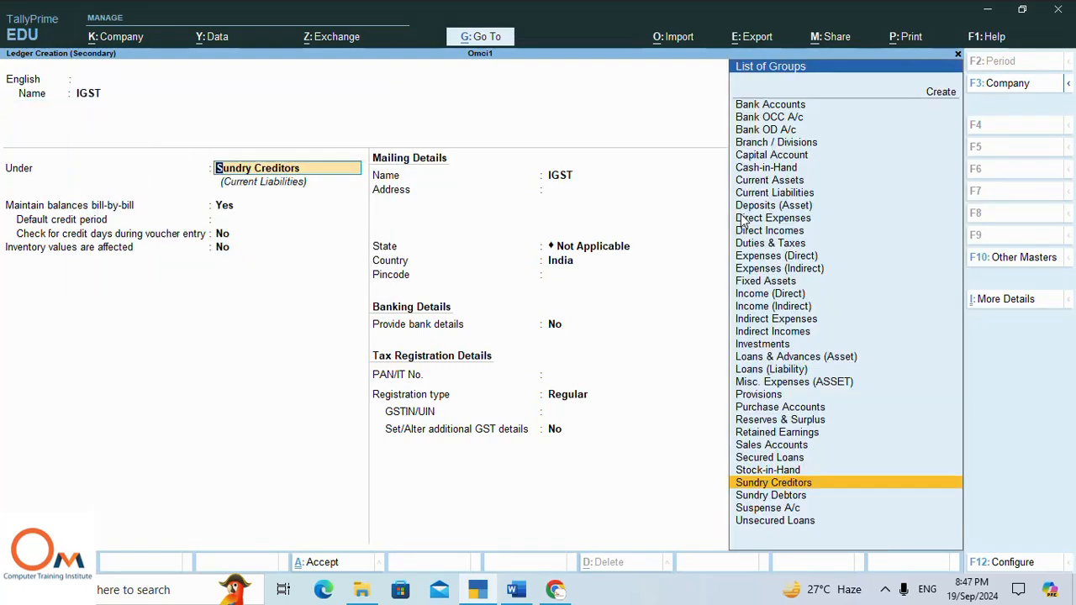
- Place the IGST ledger under the Duties & Taxes group
text(D)
key(Down)
key(Down)
key(Down)
key(Down)
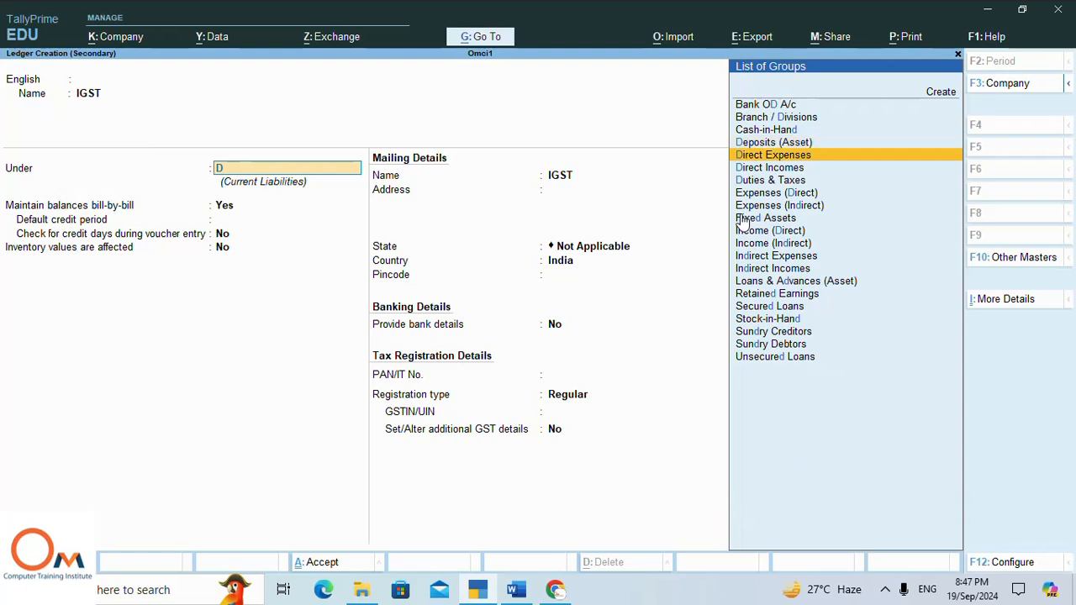
key(Return)
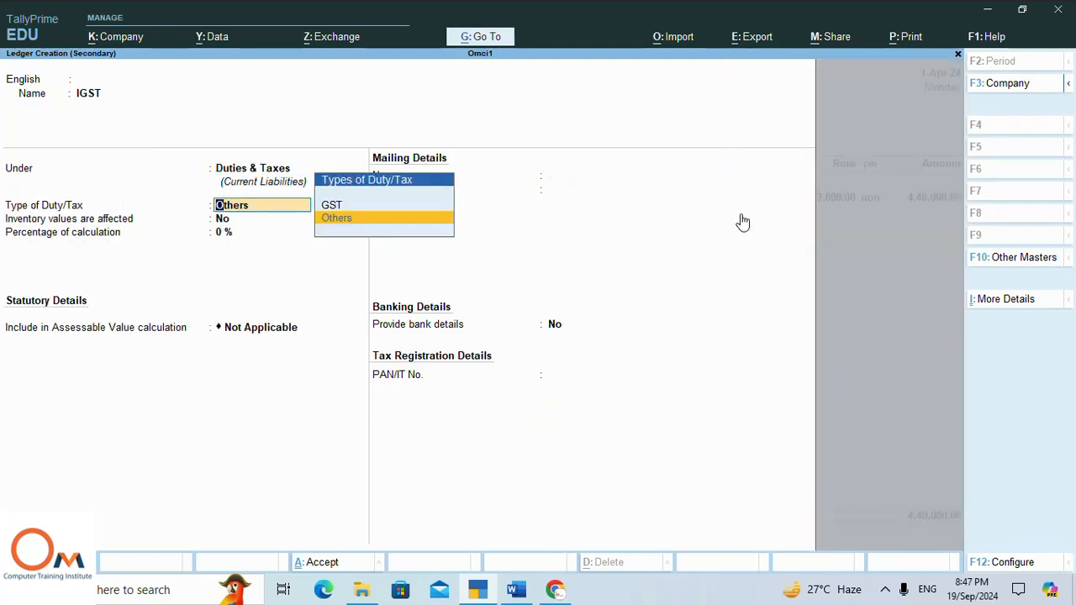
- Keep duty type Others, include GST in the assessable value for Goods and Services based on value, and save the IGST ledger
key(Return)
key(Return)
key(Down)
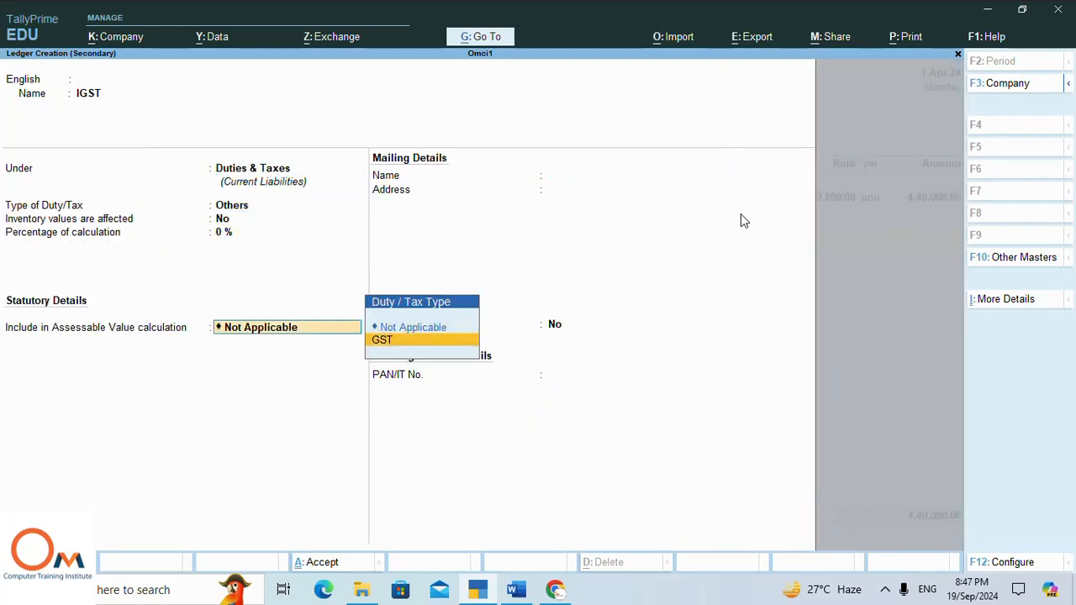
key(Return)
key(Down)
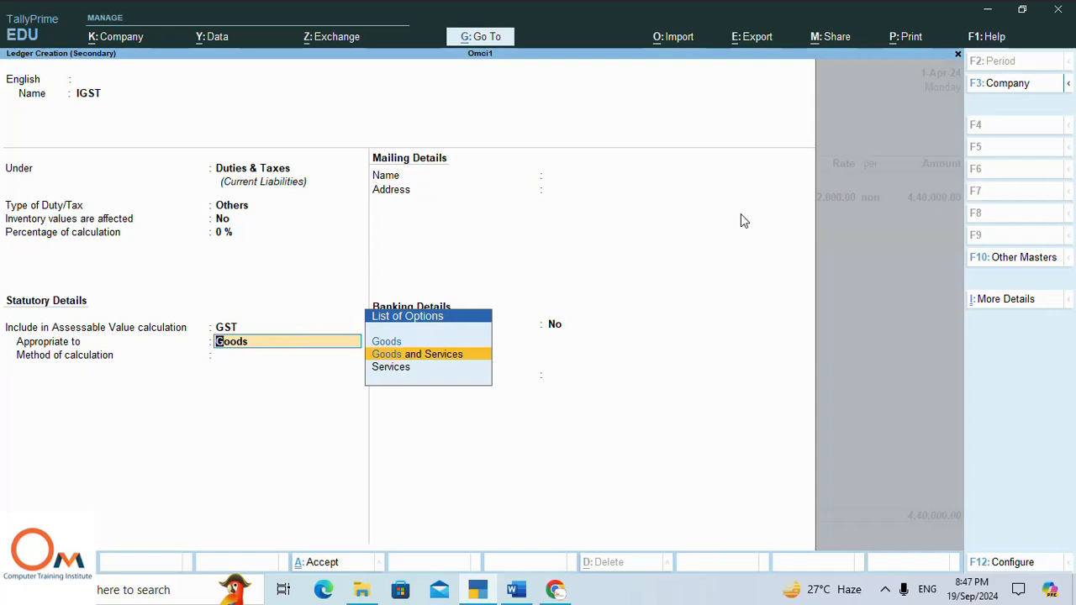
key(Return)
key(Return)
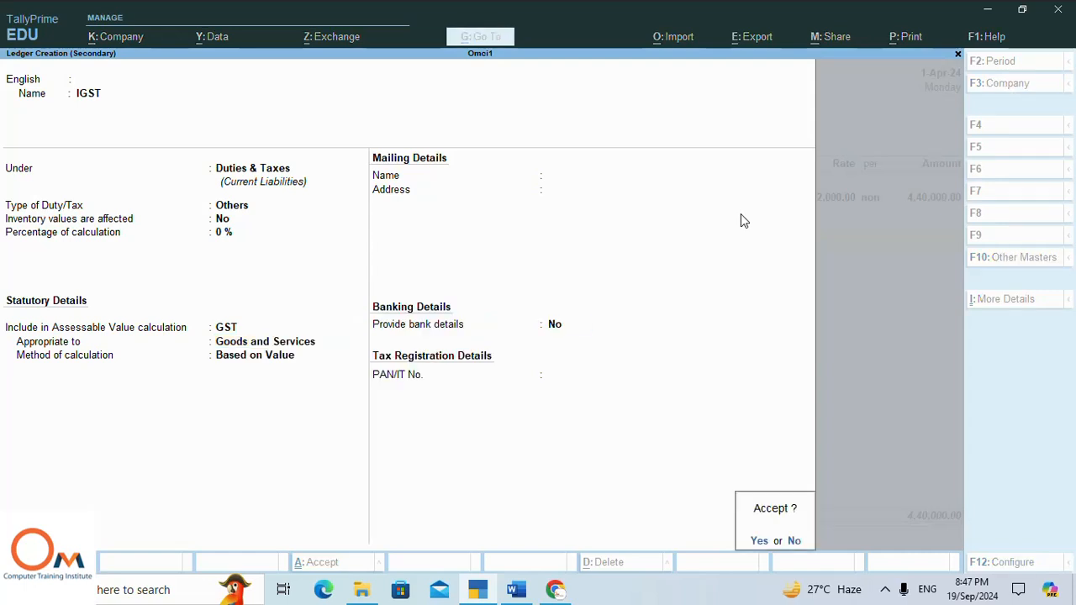
key(Return)
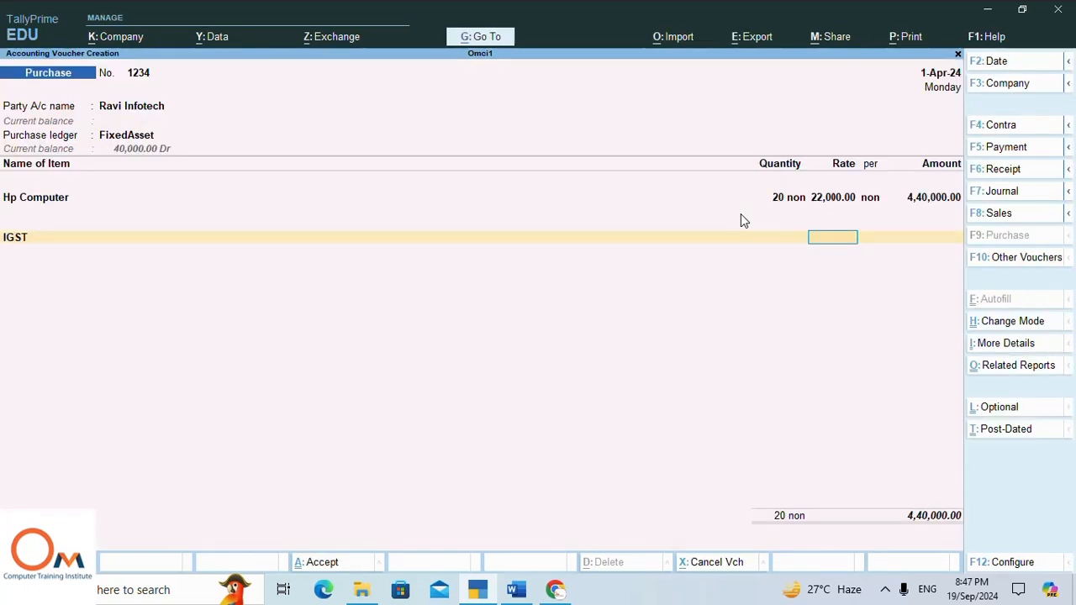
- Check the GST rate in the notes and apply IGST at 18% to the purchase
click(518, 589)
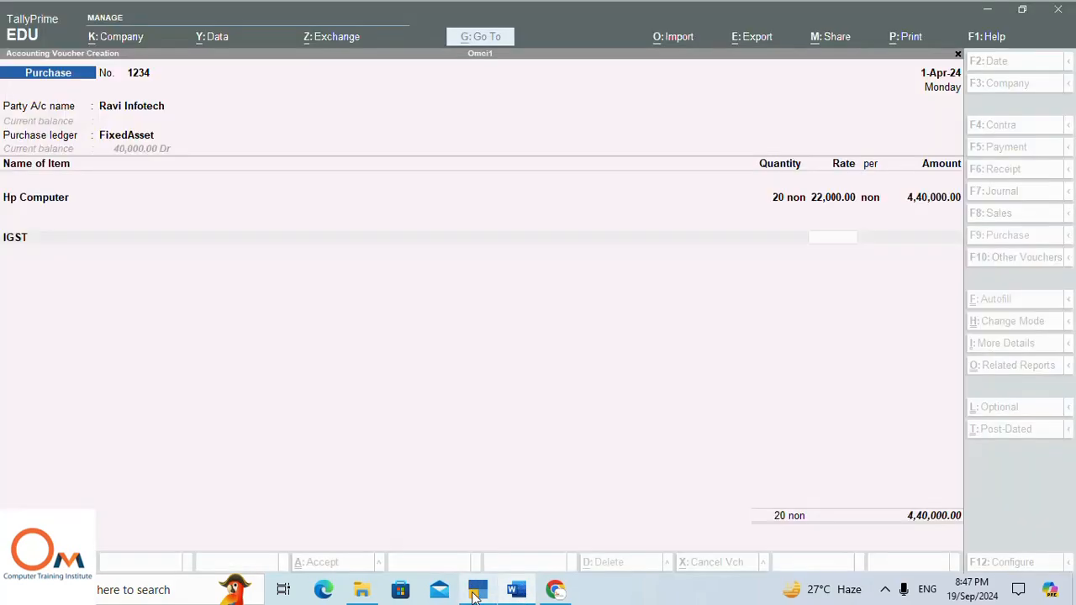
click(477, 589)
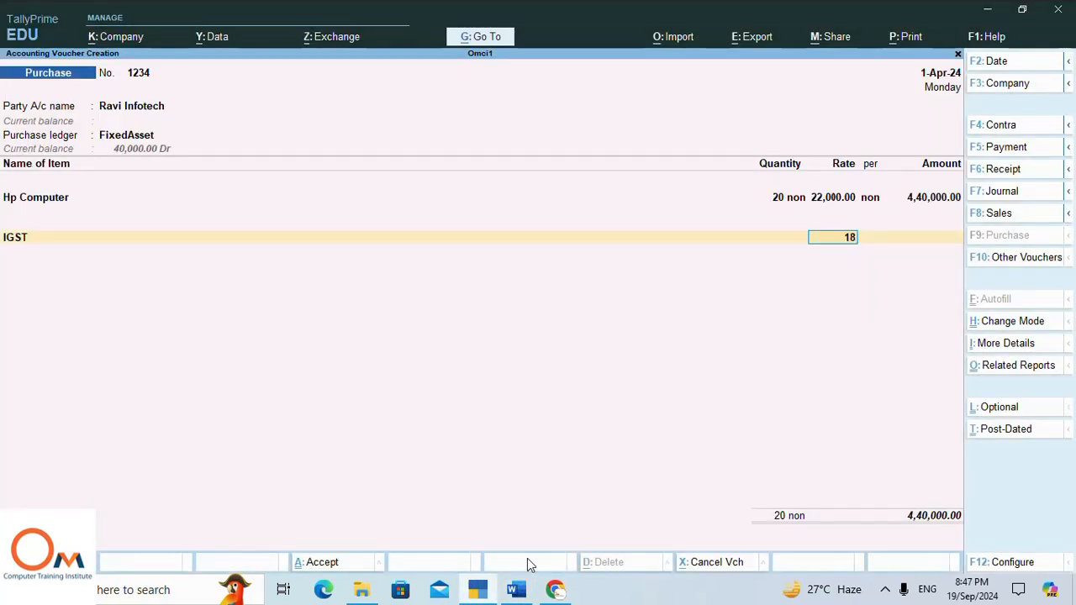
key(Return)
key(Return)
key(Return)
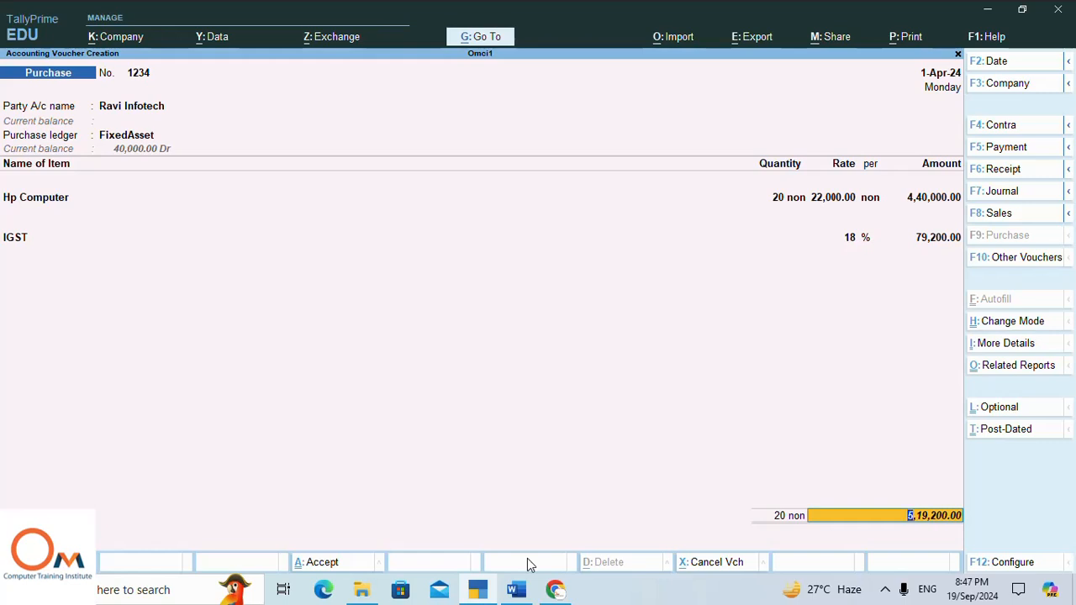
- Record the Ravi Infotech bill as a New Ref under the voucher's bill number with 20 credit days for the full amount
key(Return)
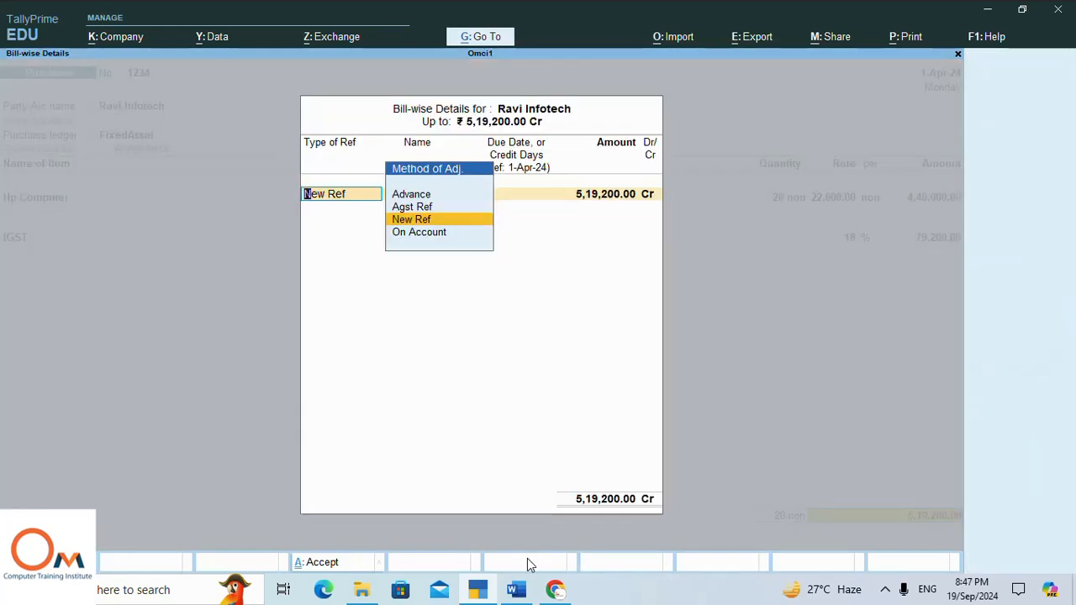
key(Return)
key(Return)
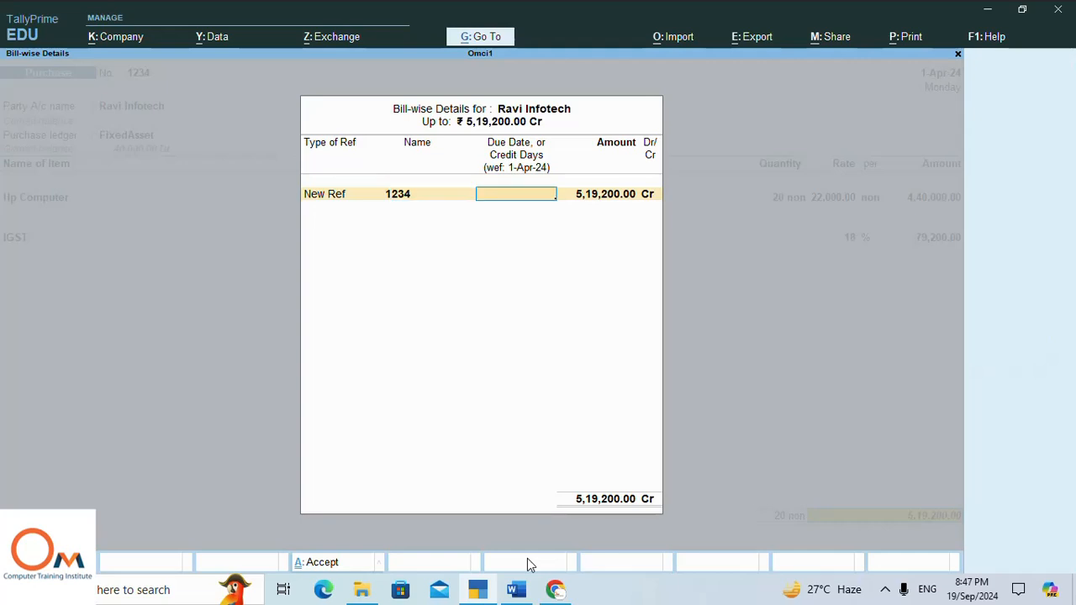
text(20)
key(Return)
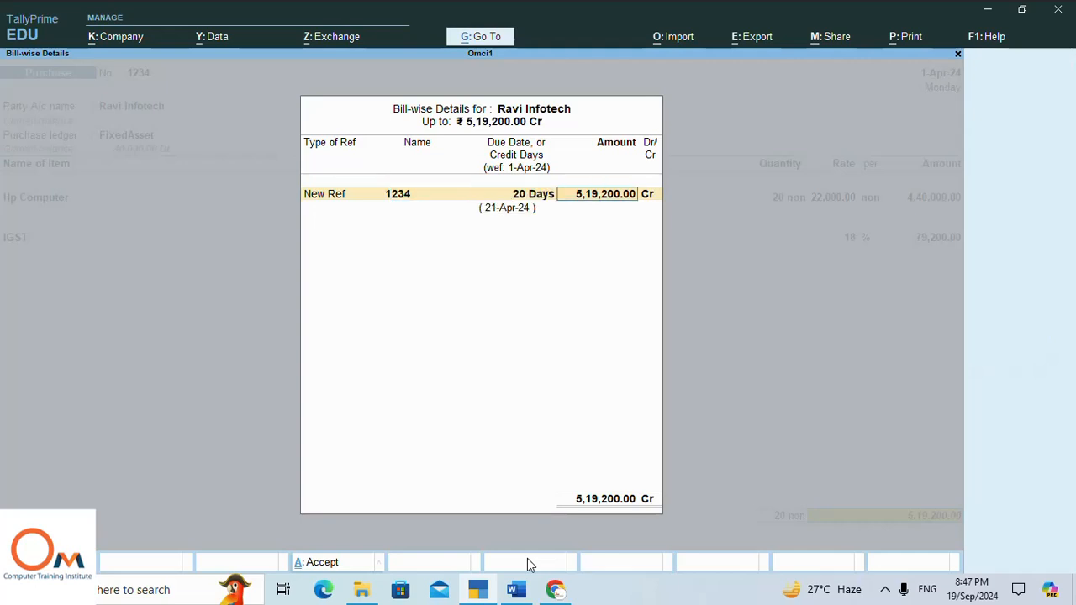
key(Return)
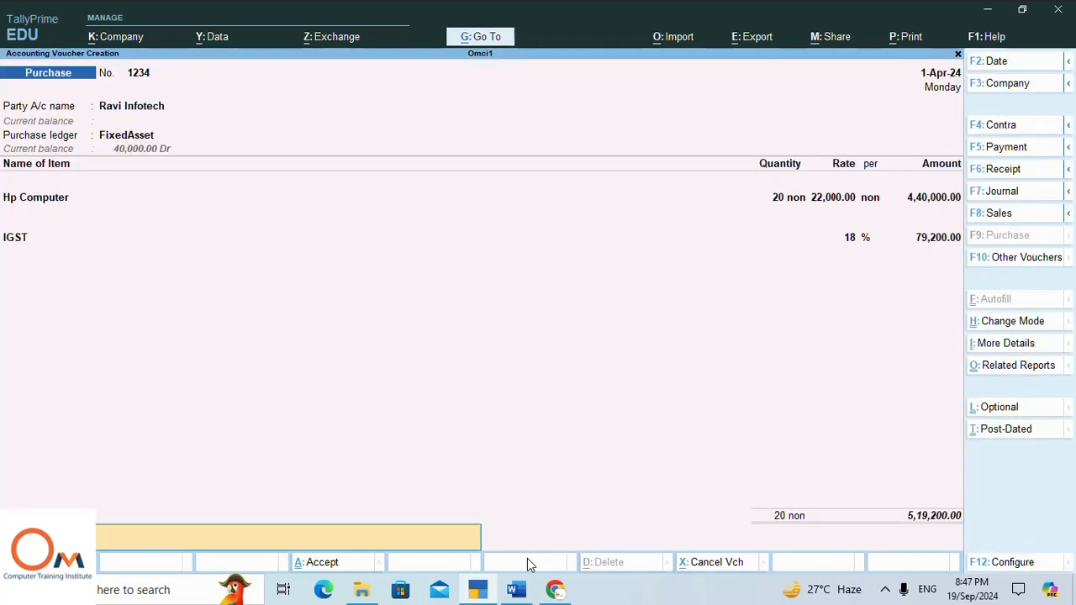
- Leave the narration blank, save the Ravi Infotech purchase voucher and return to the Gateway of Tally
key(Return)
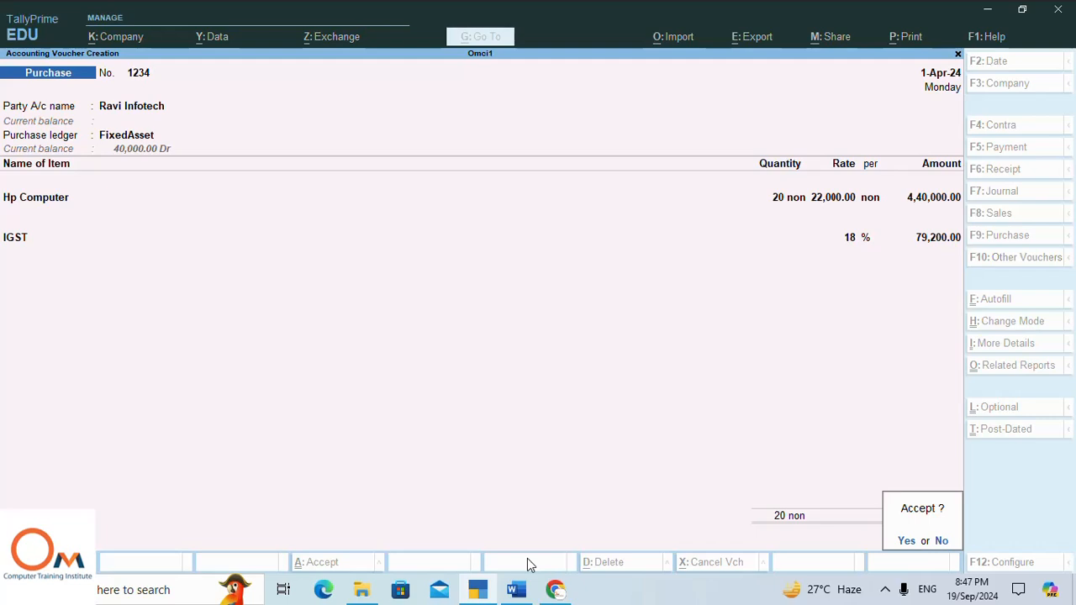
key(Return)
key(Escape)
key(Return)
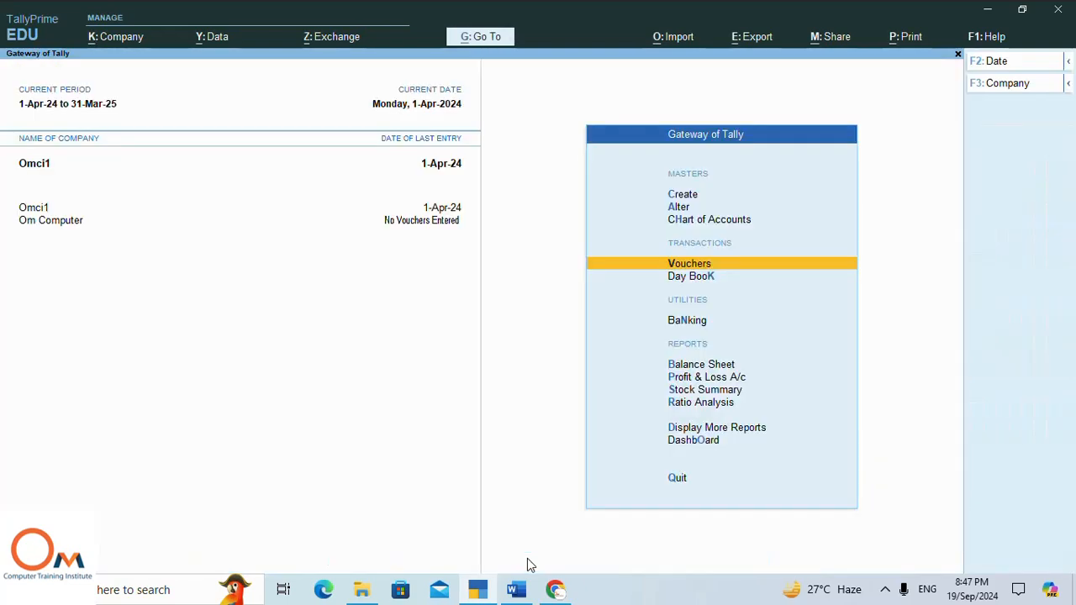
- Review the Profit & Loss A/c of Omci1 and return to the Gateway of Tally
key(Down)
key(Down)
key(Down)
key(Down)
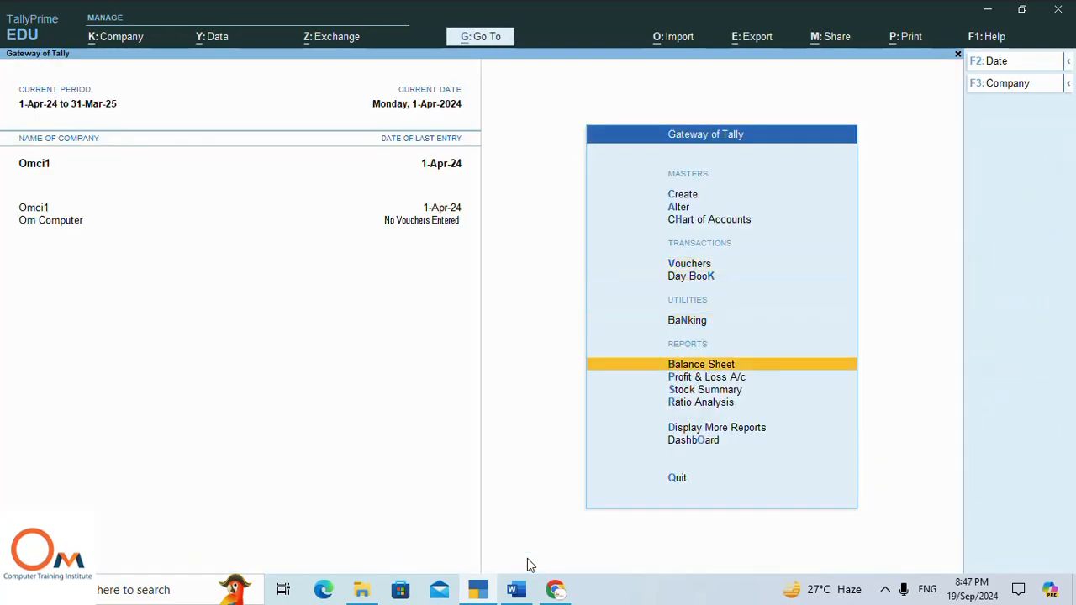
key(Return)
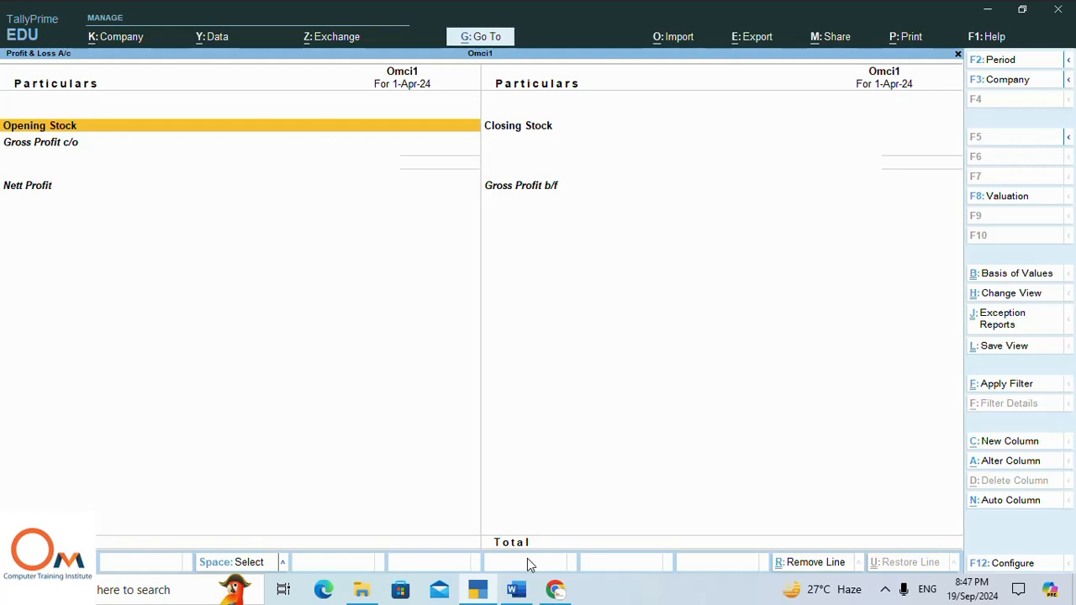
key(Escape)
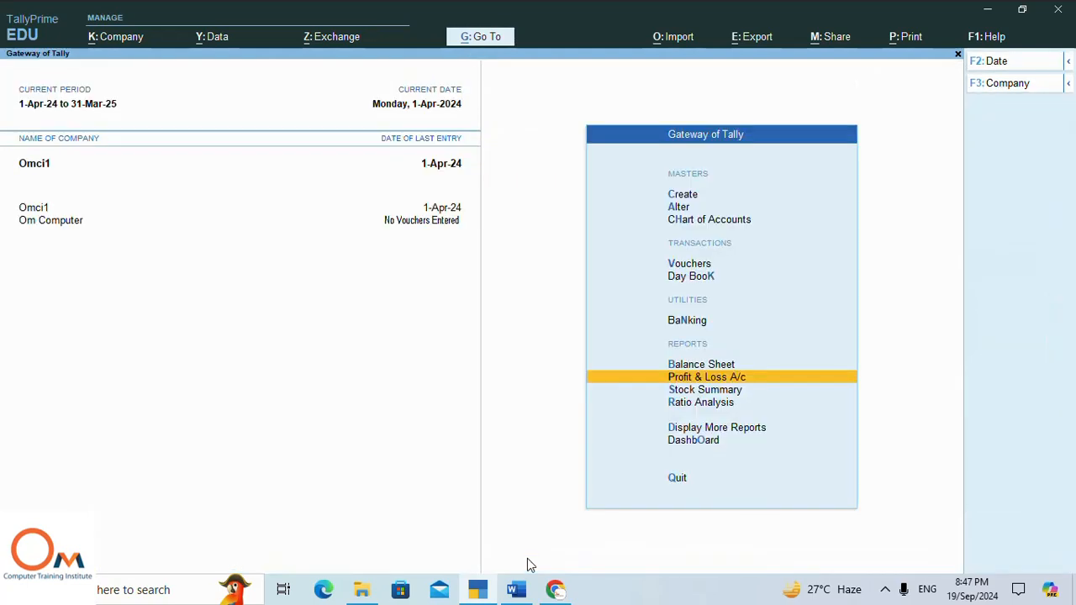
- Examine the fixed assets, current assets and liabilities in Omci1's Balance Sheet and return to the Gateway of Tally
key(Up)
key(Return)
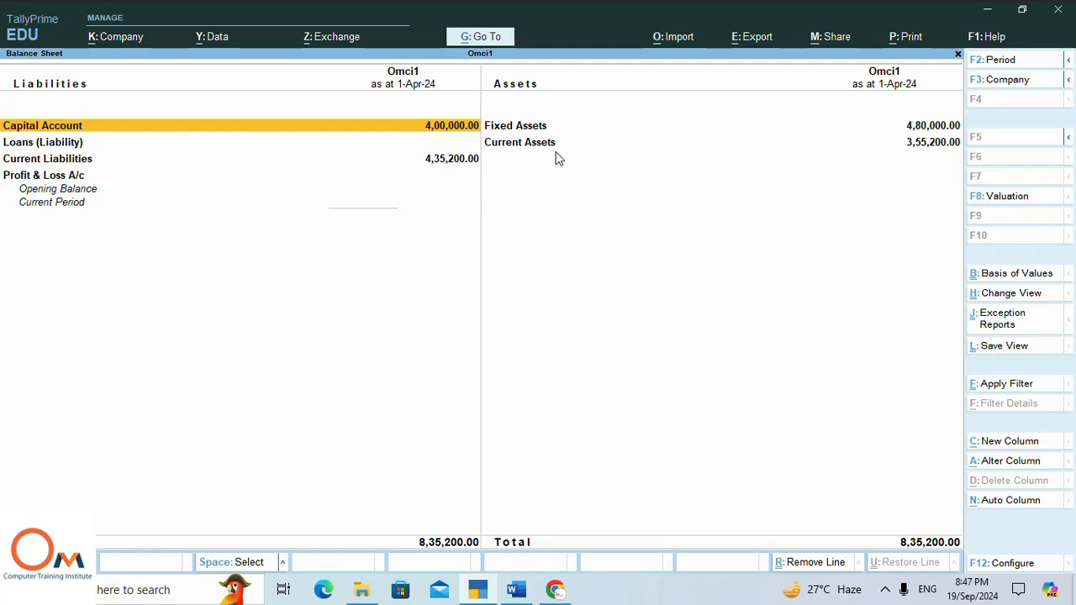
key(Escape)
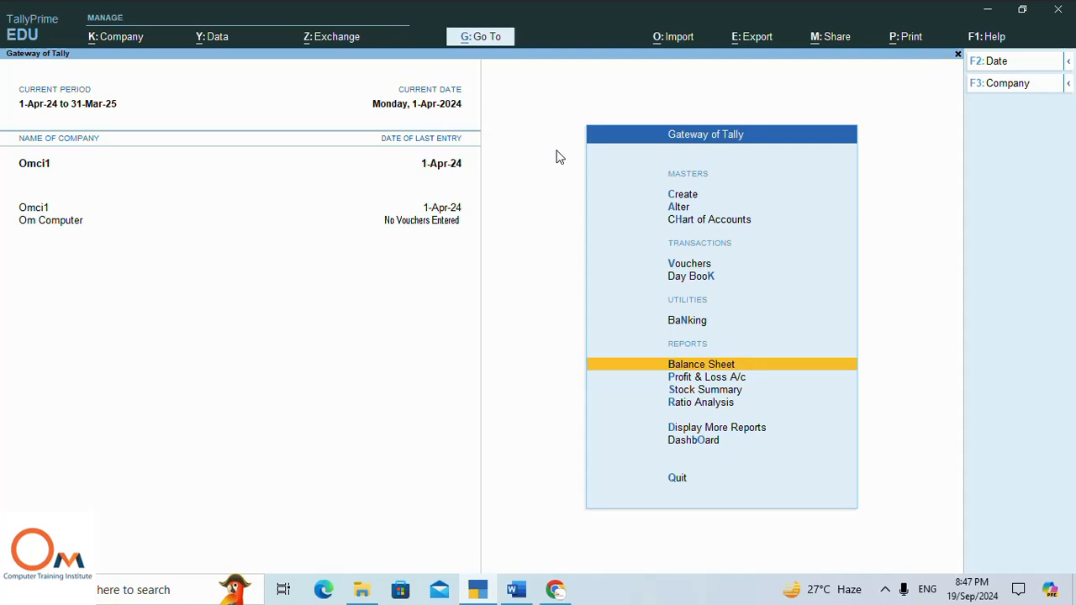
- Check the closing quantities of the purchased asset items in the Stock Summary
key(Down)
key(Down)
key(Return)
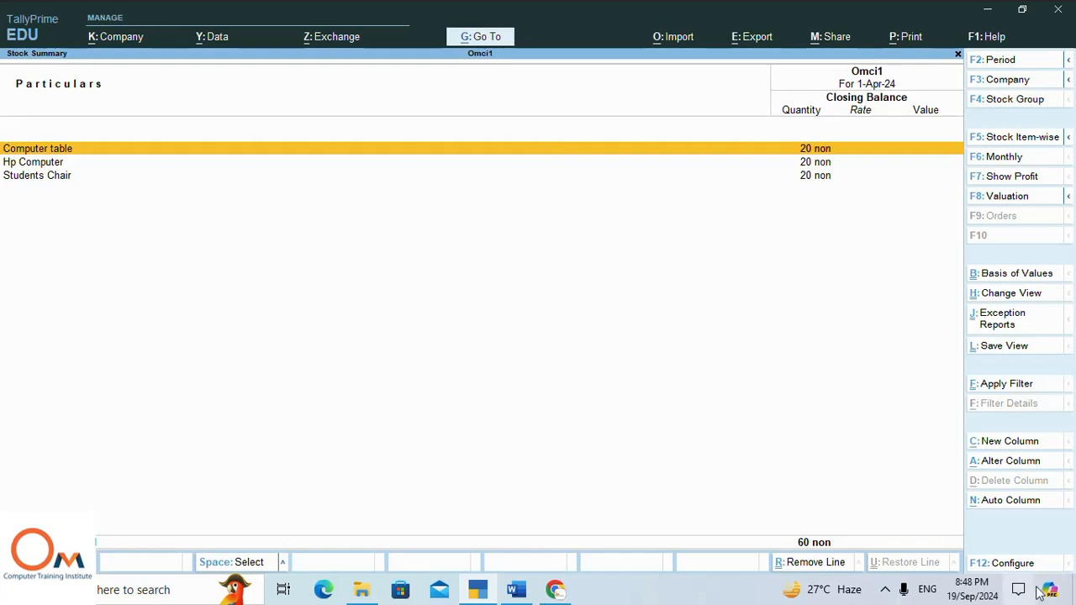
click(885, 589)
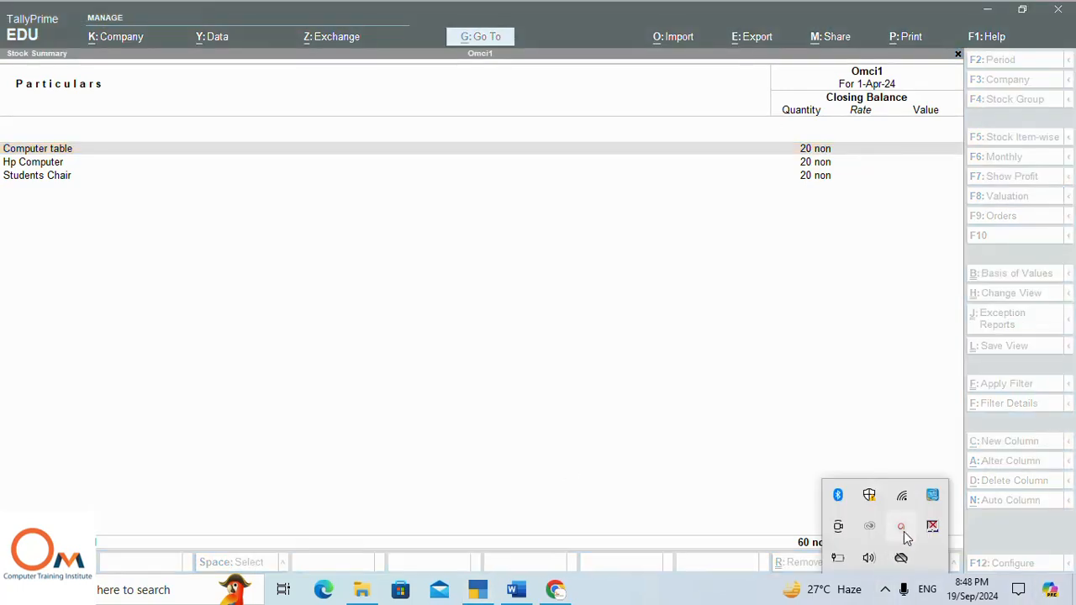